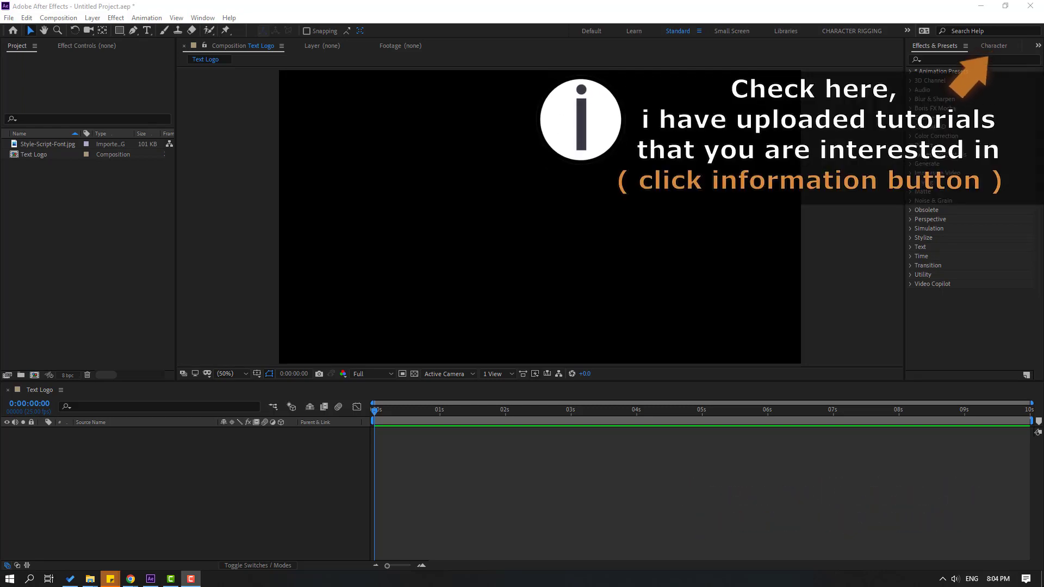
# - Create a 1920 × 1080 px solid layer named BG in the Text Logo composition
pyautogui.rightClick(163, 472)
pyautogui.moveTo(204, 358)
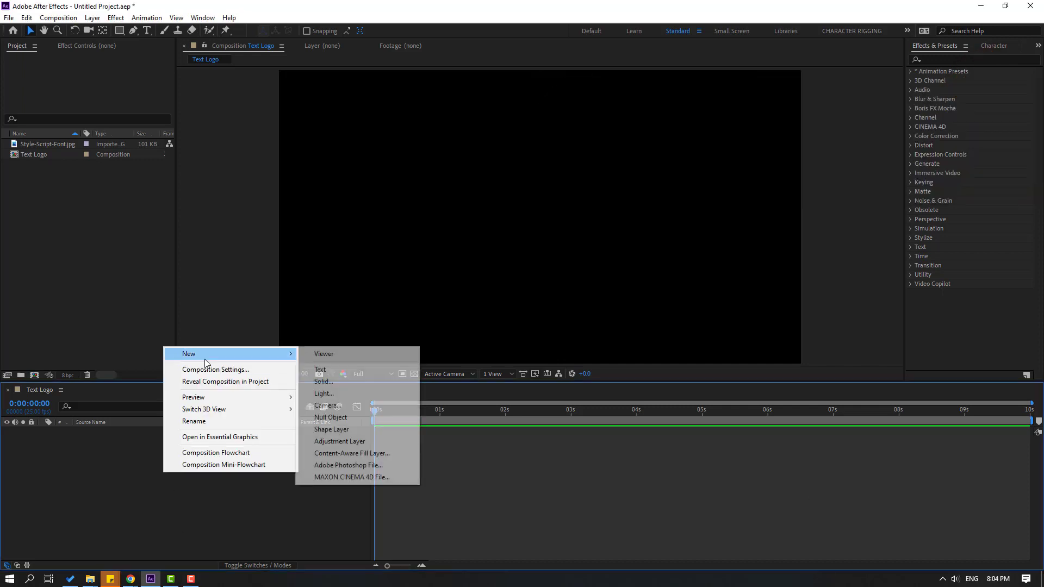
pyautogui.click(342, 379)
pyautogui.write('BG')
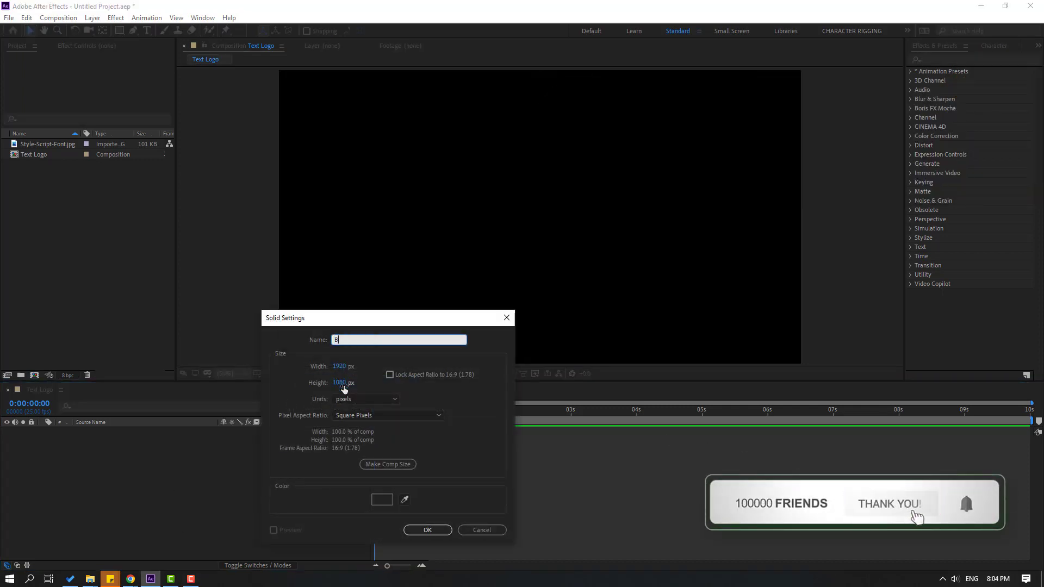
pyautogui.click(439, 532)
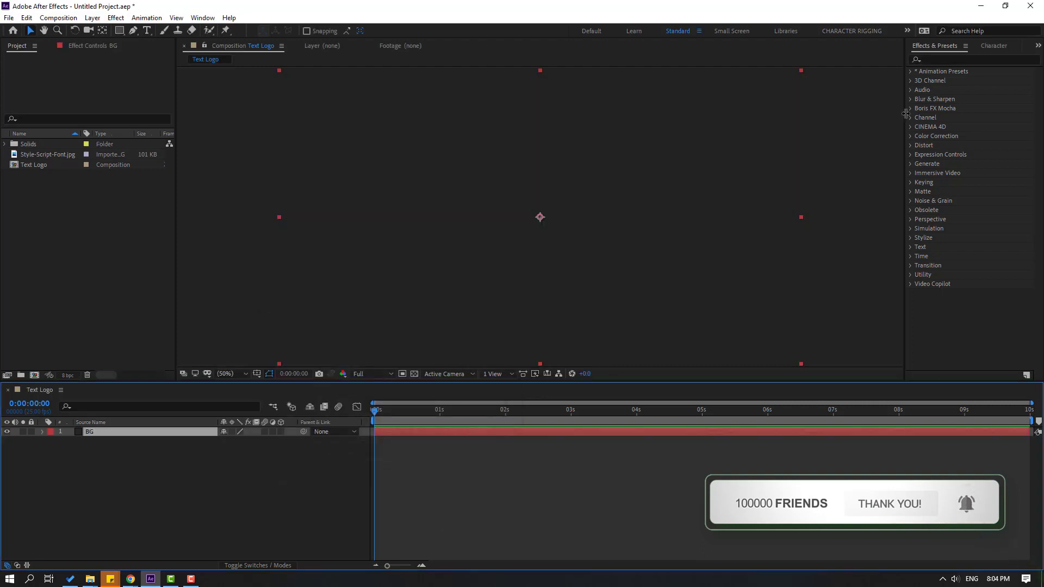
# - Find the Fill effect and apply it to the BG layer
pyautogui.click(949, 60)
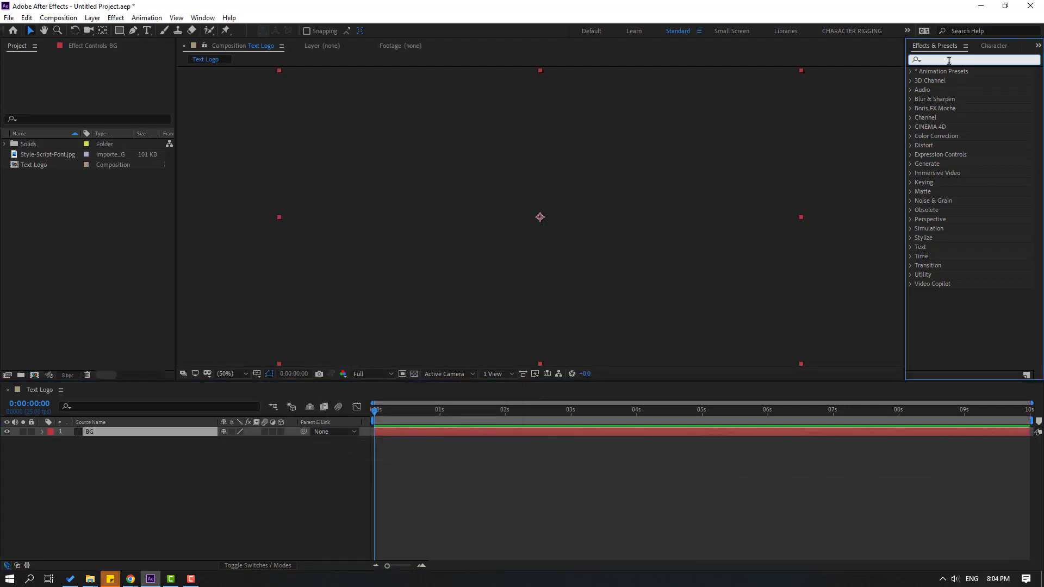
pyautogui.write('fill')
pyautogui.click(948, 129)
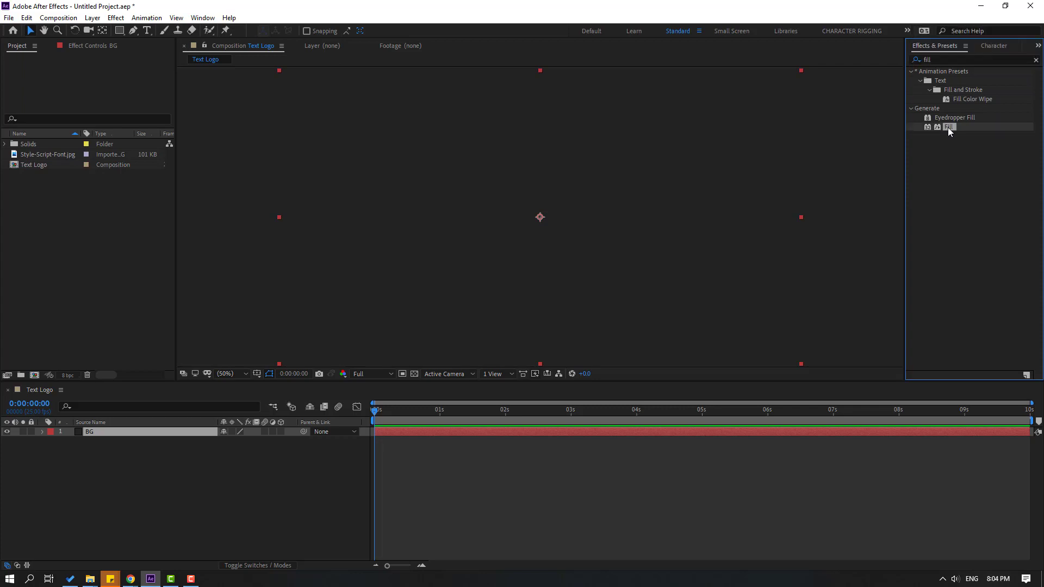
pyautogui.moveTo(949, 131); pyautogui.dragTo(92, 437)
# - Set the BG layer's fill color to pink F13E9F and lock the layer
pyautogui.click(102, 97)
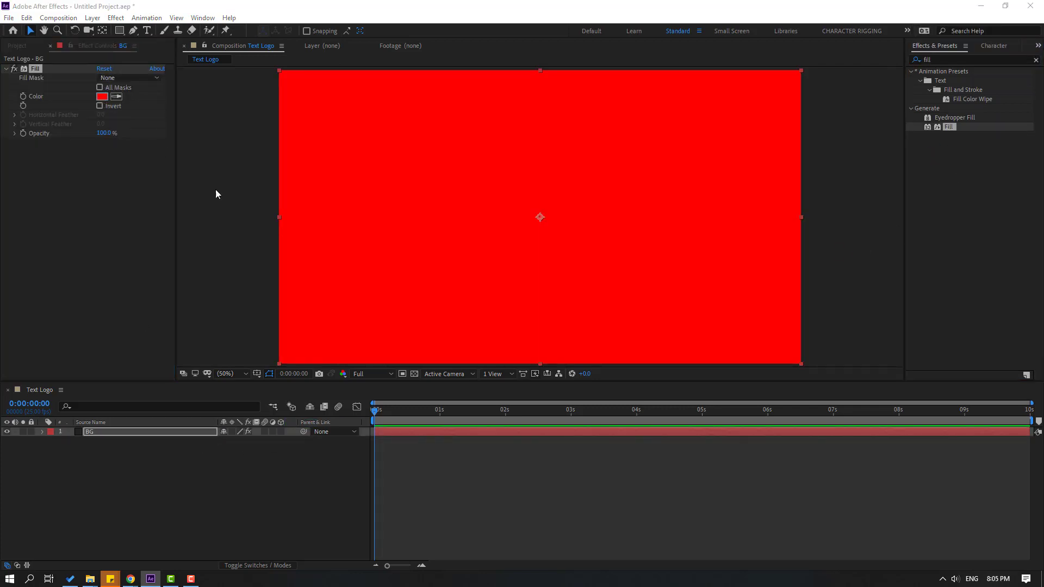
pyautogui.moveTo(562, 447); pyautogui.dragTo(530, 406)
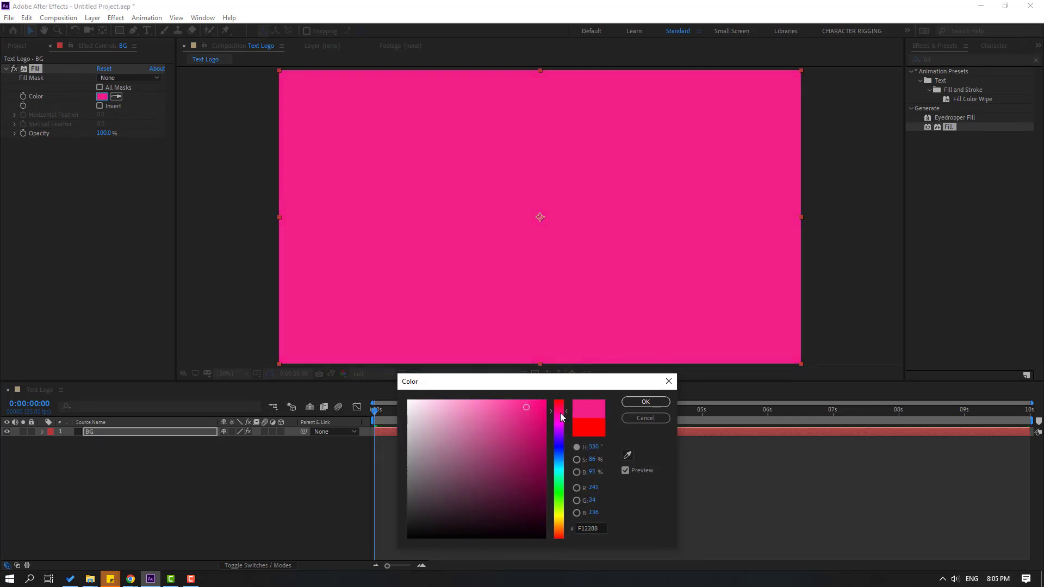
pyautogui.click(504, 406)
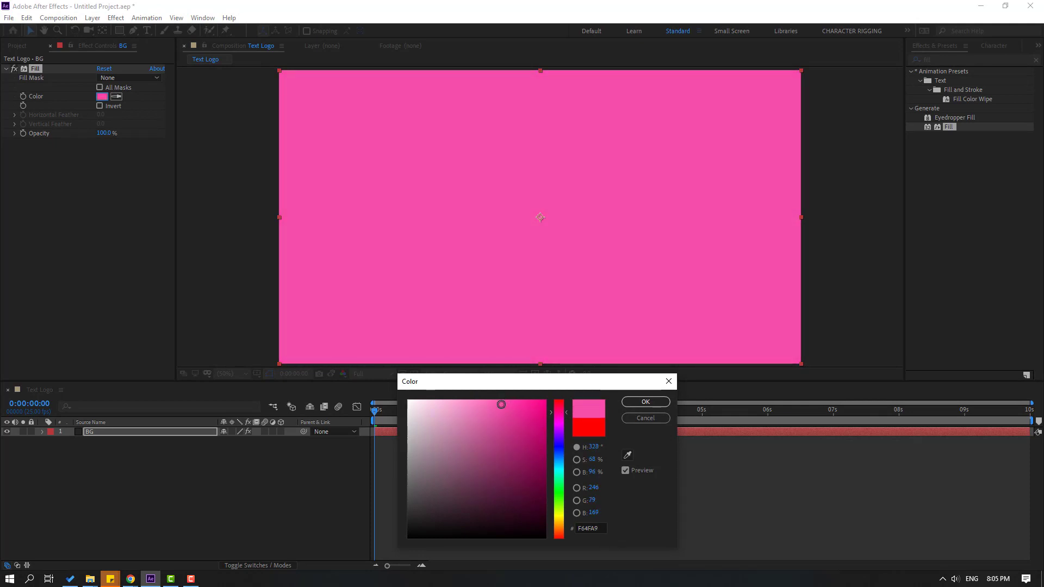
pyautogui.moveTo(501, 404); pyautogui.dragTo(510, 408)
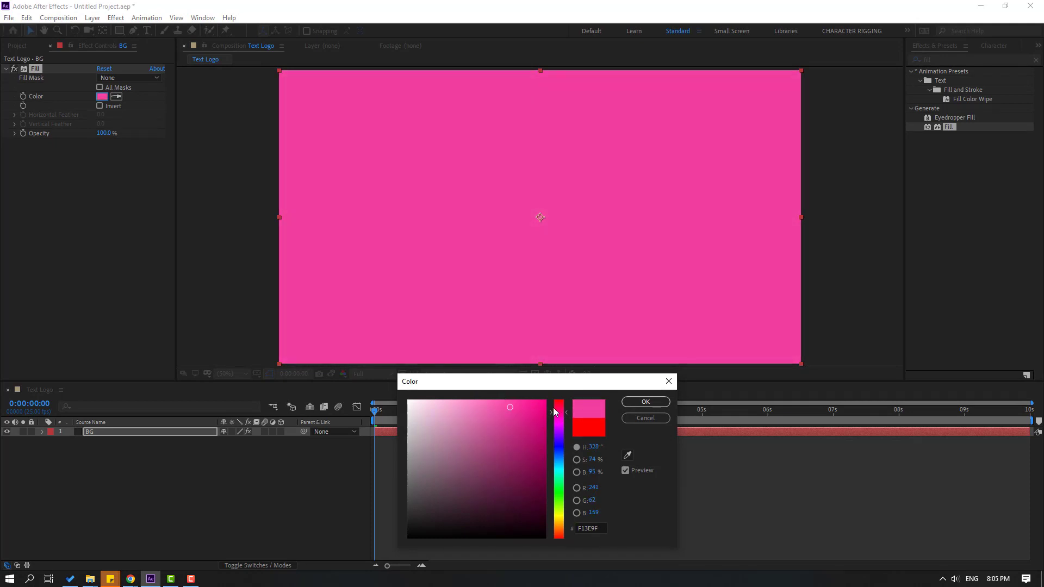
pyautogui.click(638, 405)
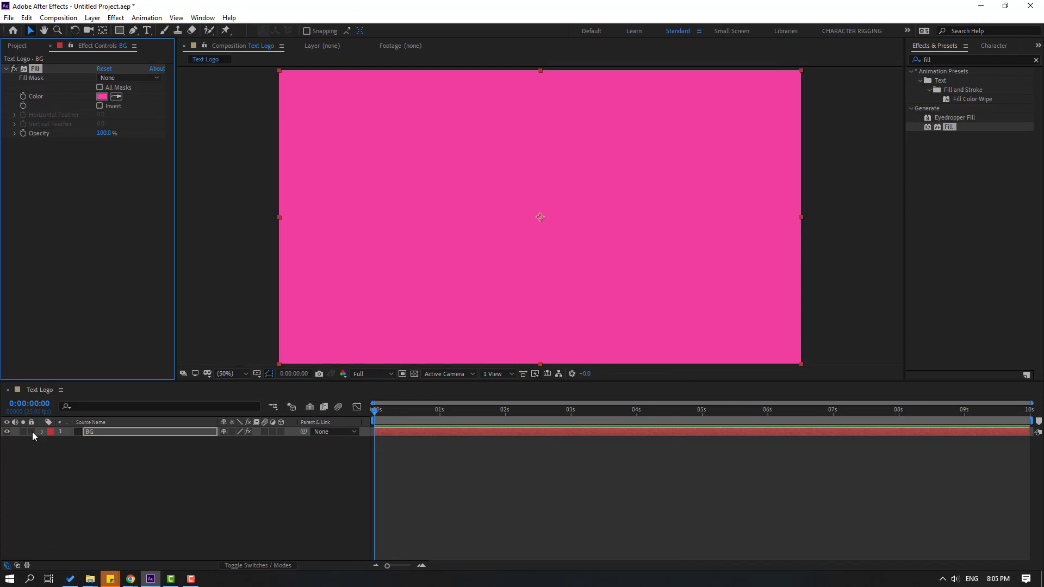
pyautogui.click(52, 485)
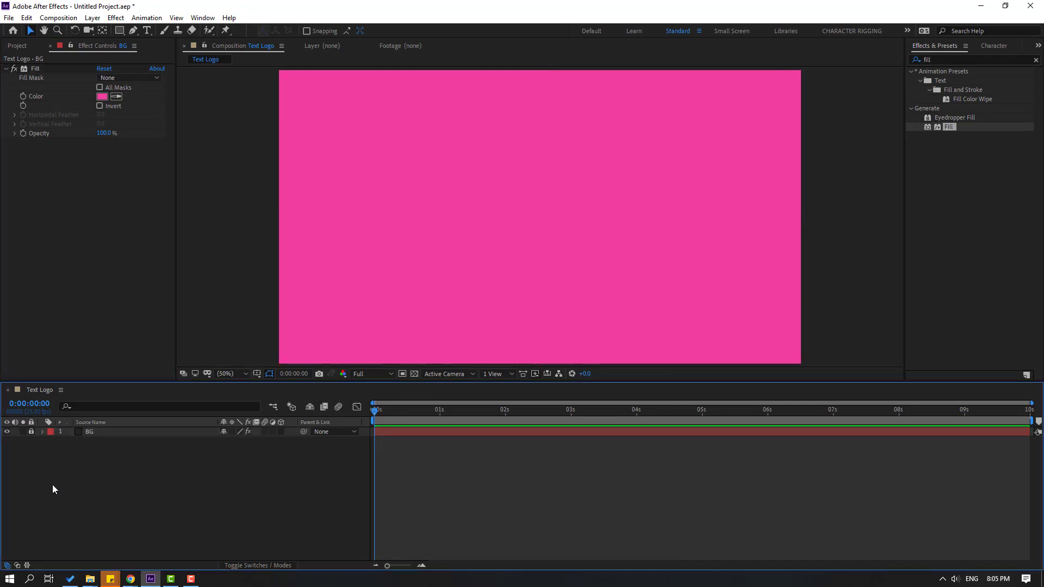
# - Add Style-Script-Font.jpg to the composition as a layer above BG
pyautogui.click(18, 46)
pyautogui.click(41, 155)
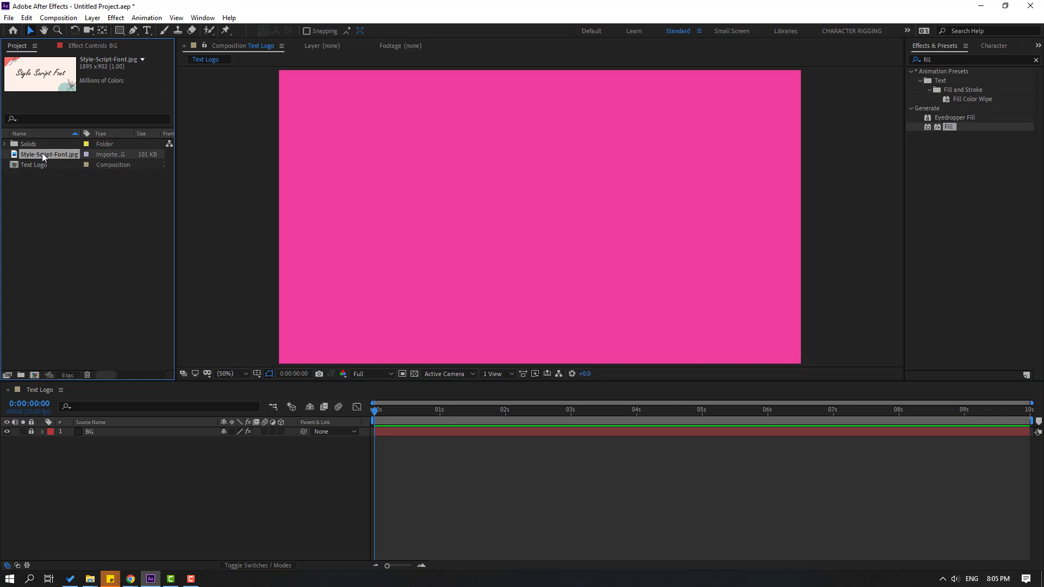
pyautogui.moveTo(47, 154); pyautogui.dragTo(119, 436)
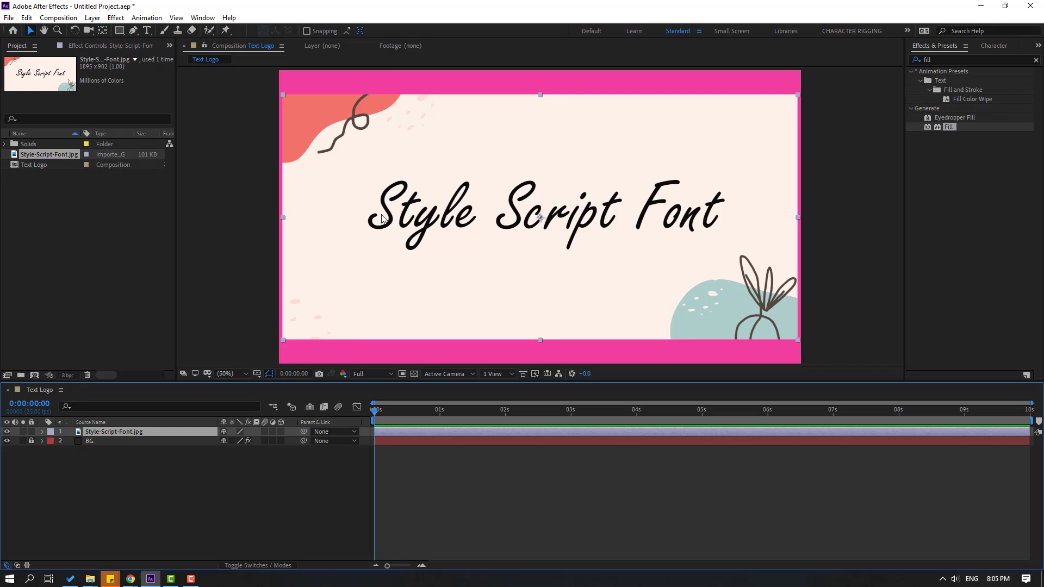
# - Scale the Style-Script-Font.jpg layer to 184% with the word "Style" positioned inside the frame, and lock the layer
pyautogui.press('s')
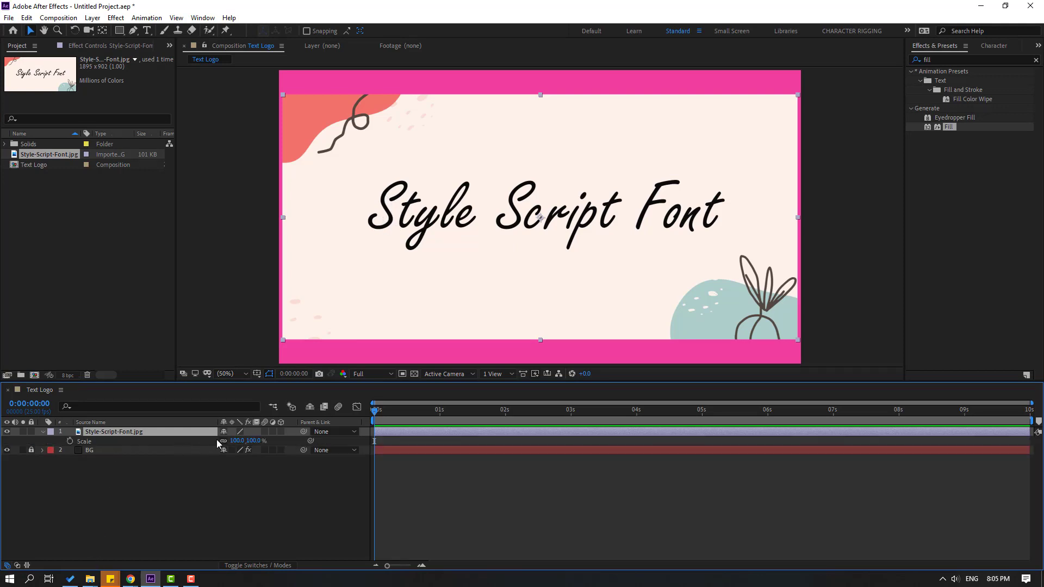
pyautogui.moveTo(234, 441); pyautogui.dragTo(280, 441)
pyautogui.moveTo(287, 249); pyautogui.dragTo(554, 270)
pyautogui.click(31, 431)
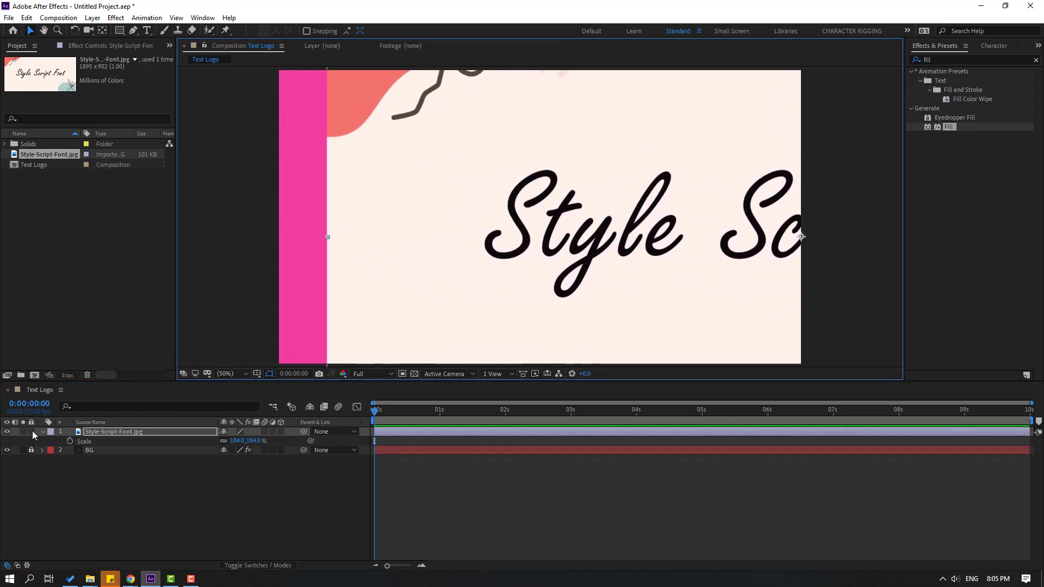
# - Set up the Pen tool with a stroke width of 25 px for tracing the lettering
pyautogui.press('.')
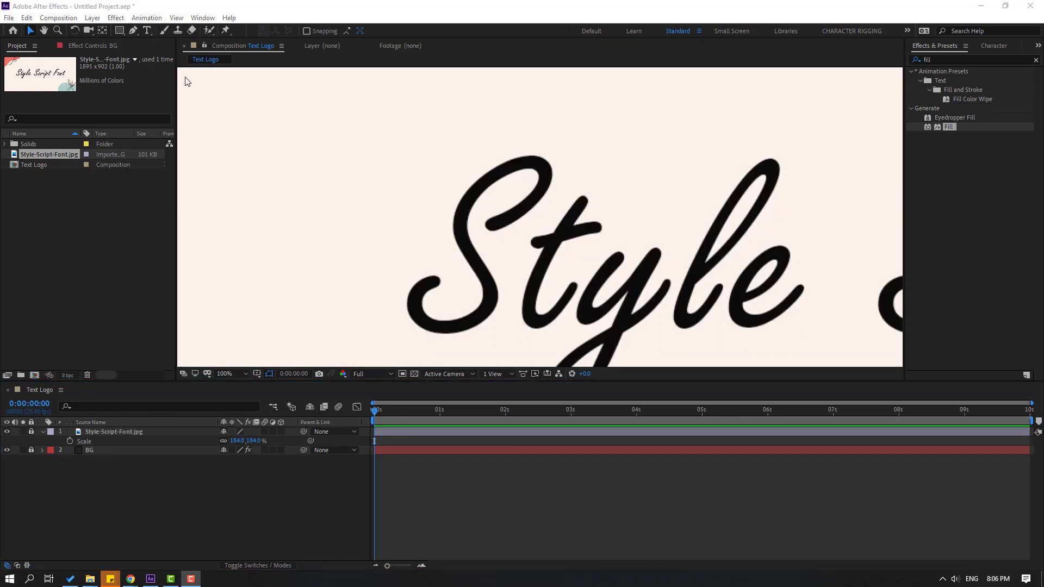
pyautogui.click(133, 31)
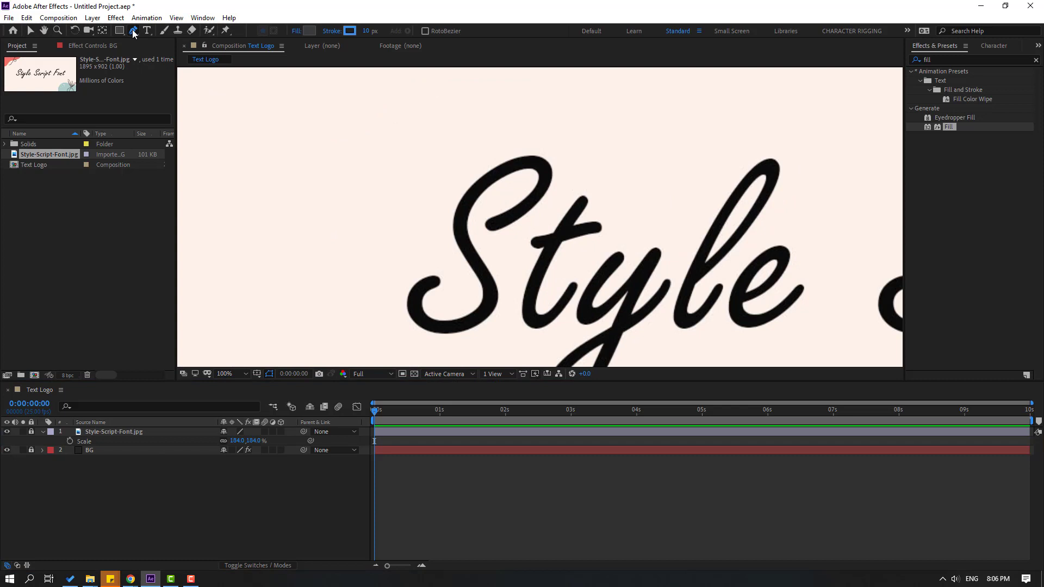
pyautogui.click(367, 31)
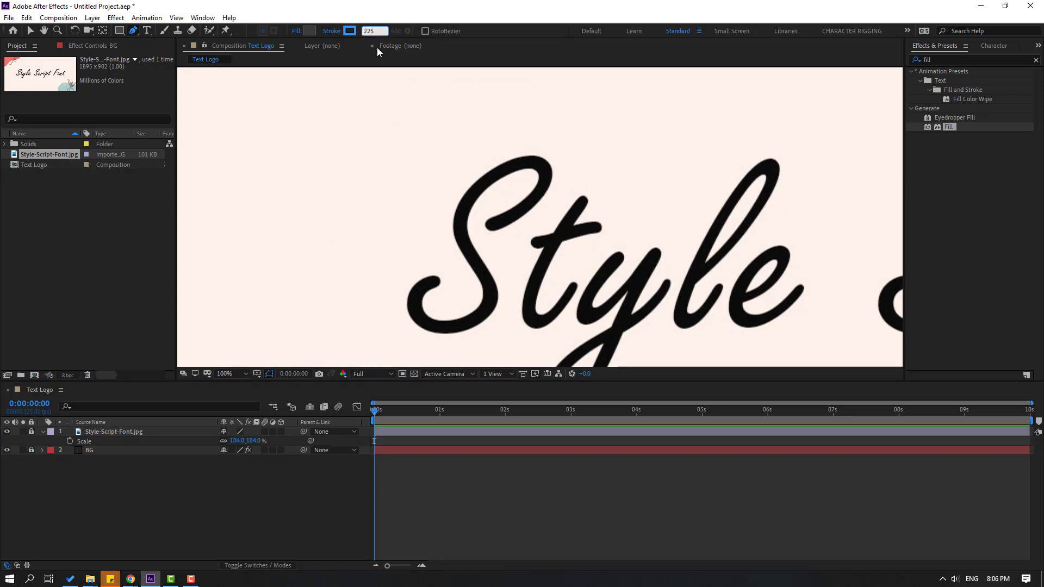
pyautogui.write('225')
pyautogui.press('BackSpace')
pyautogui.write('5')
pyautogui.press('Return')
# - Trace the letter S of "Style" with a pen path, from the end of its upper hook to the tip of its lower curl
pyautogui.click(488, 230)
pyautogui.click(543, 191)
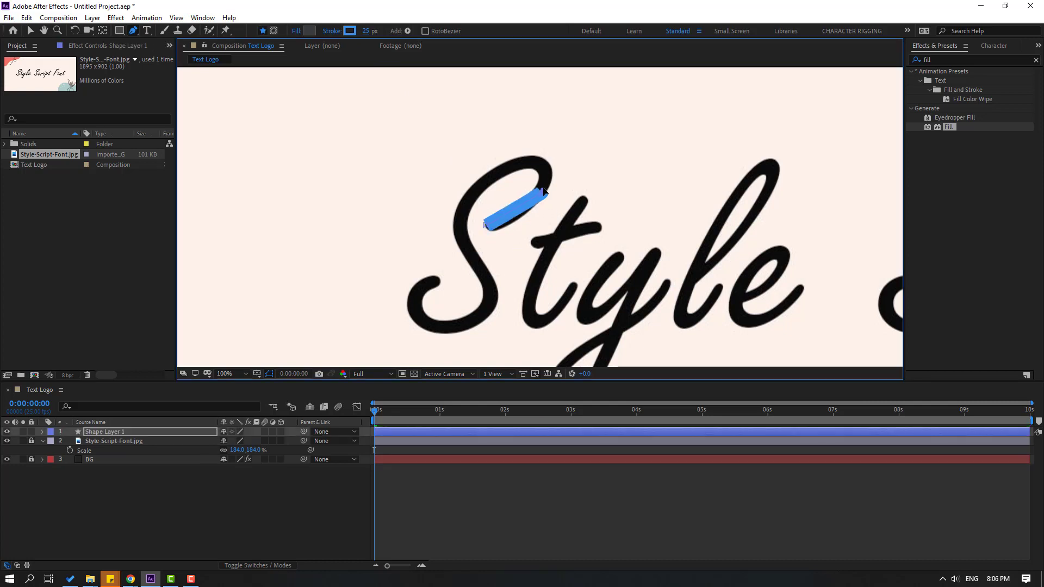
pyautogui.click(537, 160)
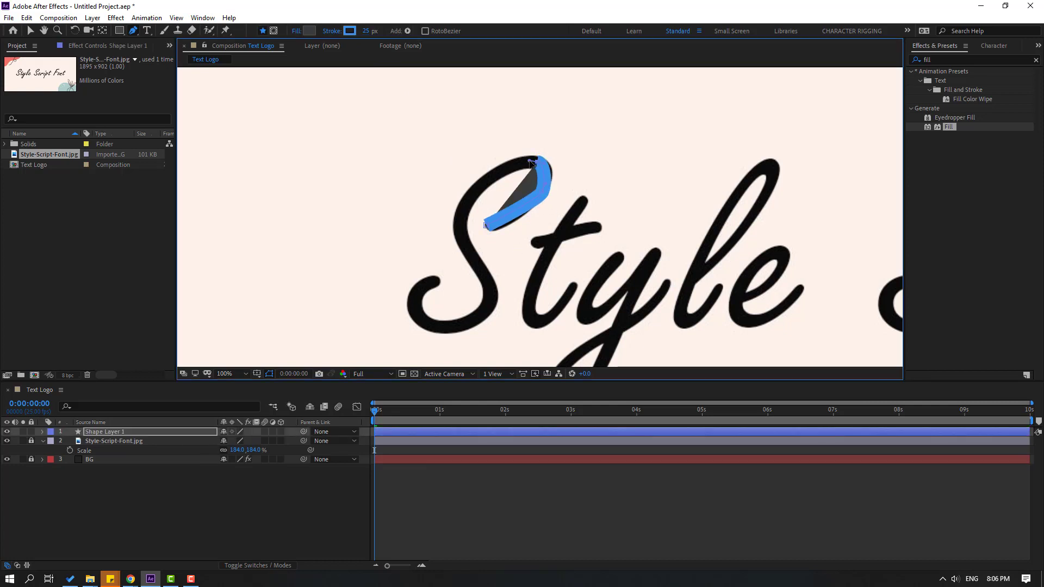
pyautogui.click(475, 191)
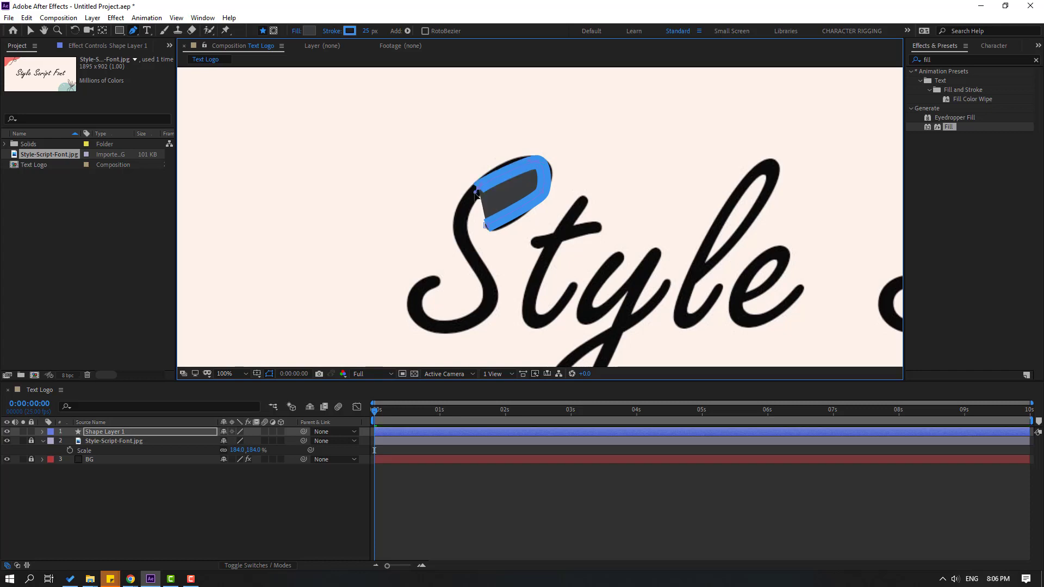
pyautogui.click(468, 254)
pyautogui.click(490, 308)
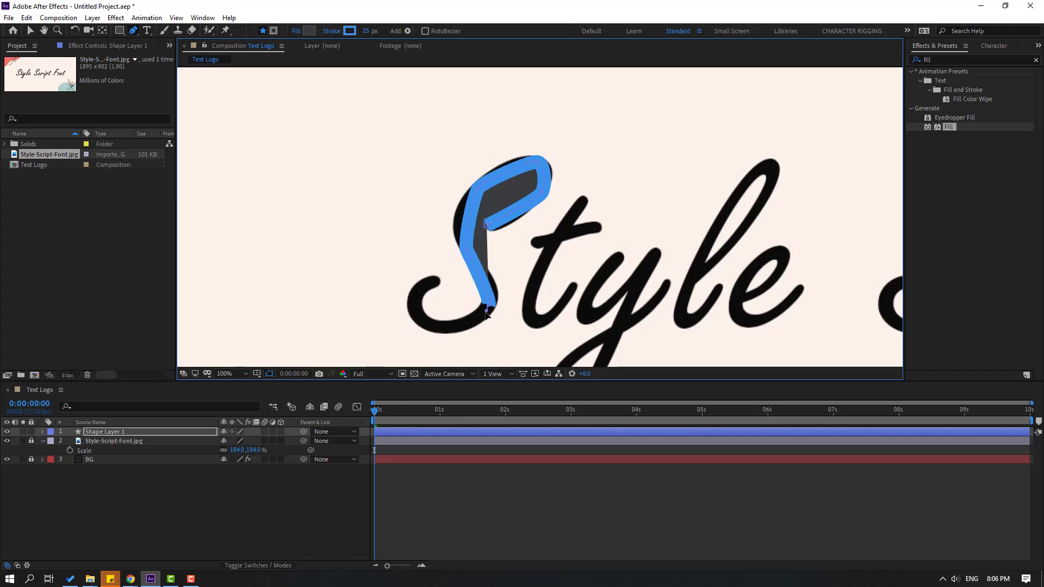
pyautogui.click(423, 327)
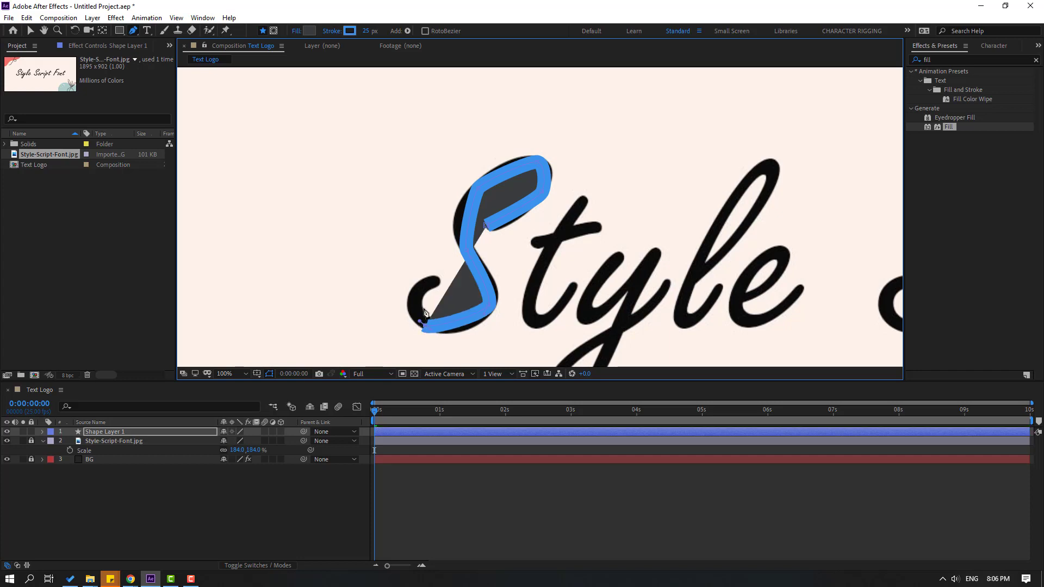
pyautogui.click(436, 279)
pyautogui.moveTo(445, 280); pyautogui.dragTo(465, 273)
# - Set the fill of the traced S shape to None, keeping only the stroke
pyautogui.click(30, 30)
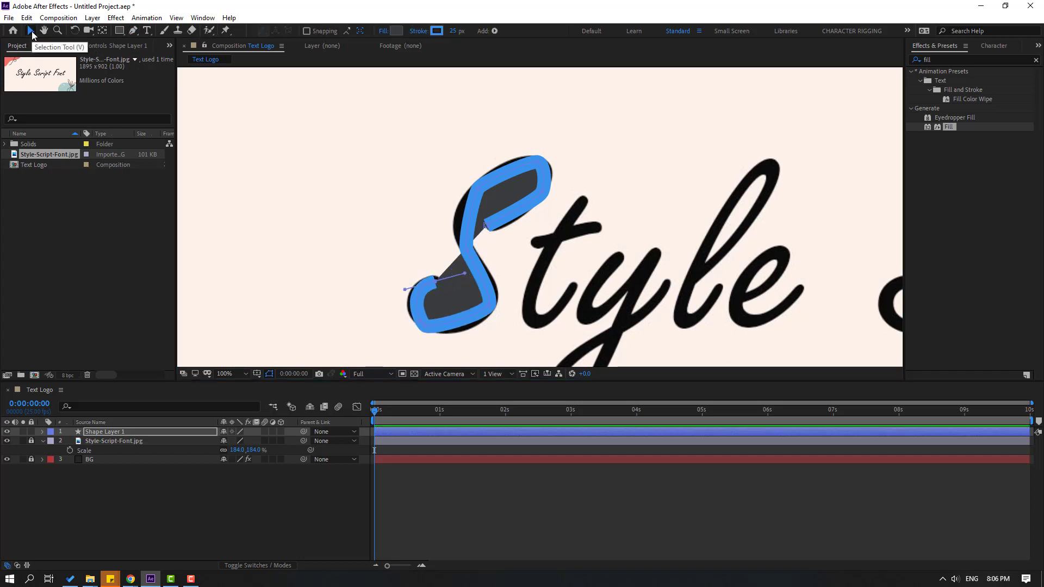
pyautogui.click(382, 31)
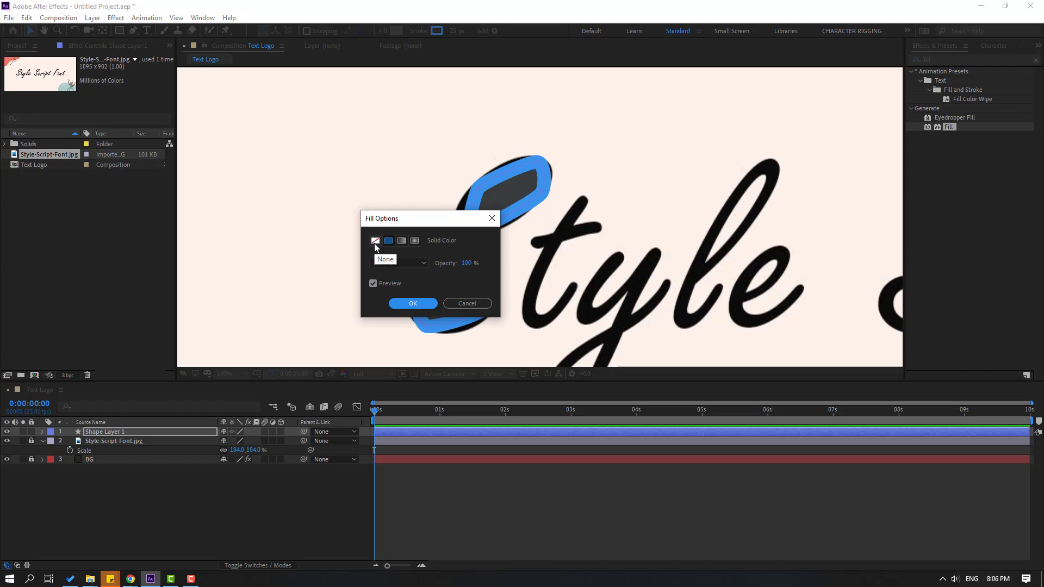
pyautogui.click(375, 242)
pyautogui.click(414, 303)
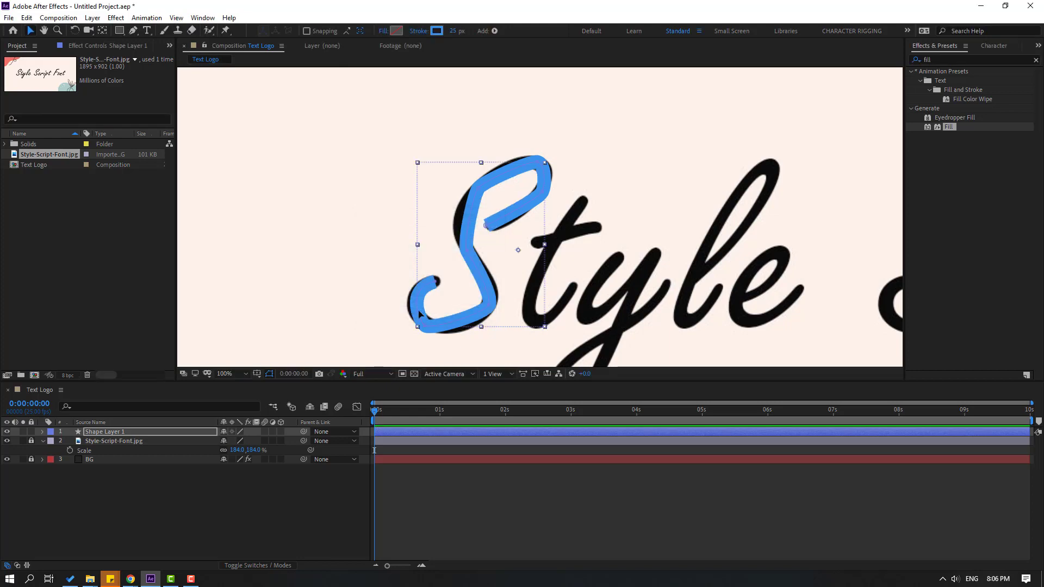
# - Adjust the points and curve handles along the lower bowl and curl of the S path to follow the black lettering
pyautogui.click(134, 33)
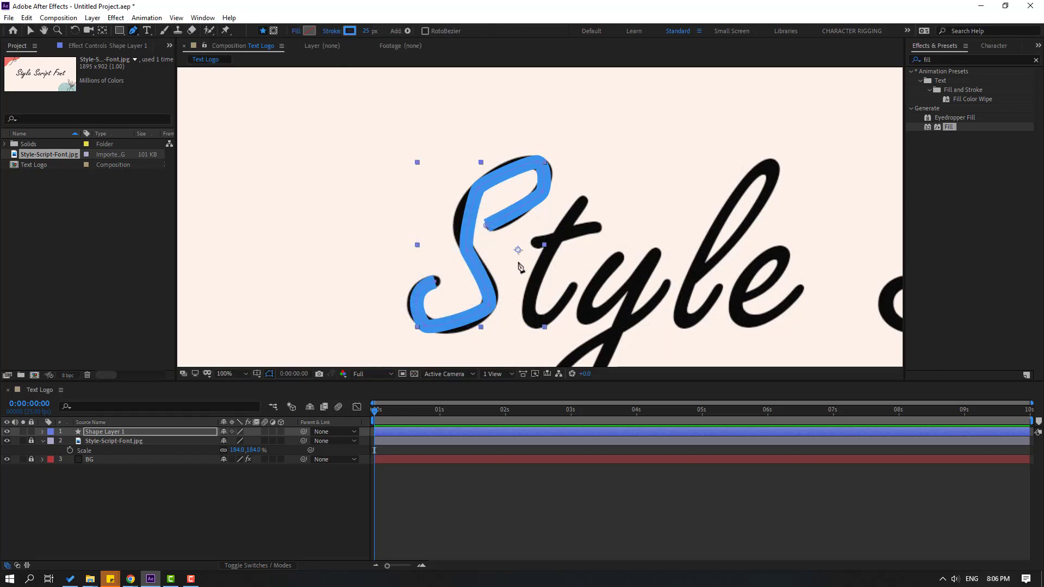
pyautogui.scroll(1, 452, 326)
pyautogui.scroll(1, 478, 278)
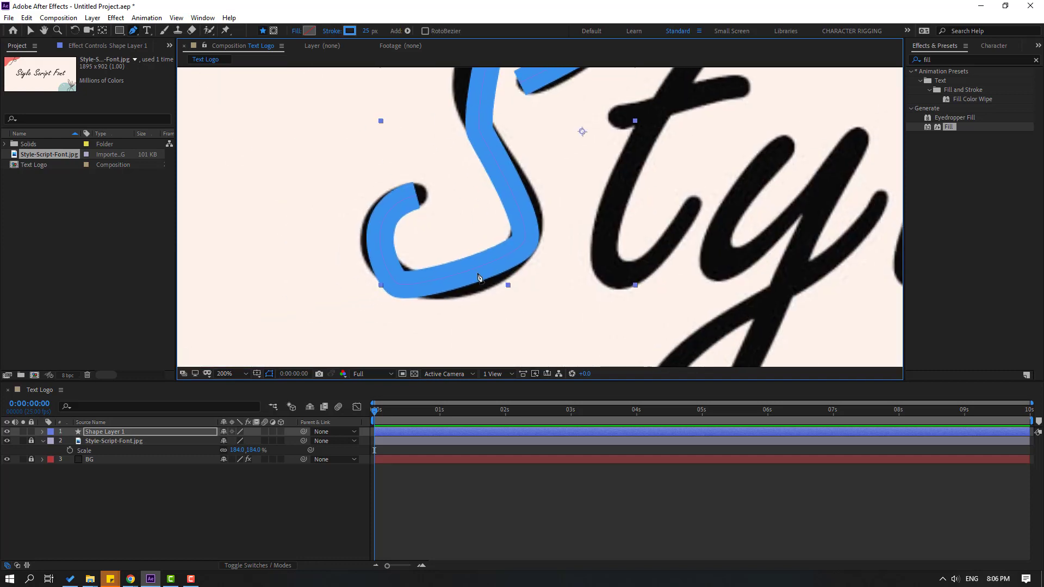
pyautogui.click(91, 433)
pyautogui.moveTo(524, 241); pyautogui.dragTo(528, 233)
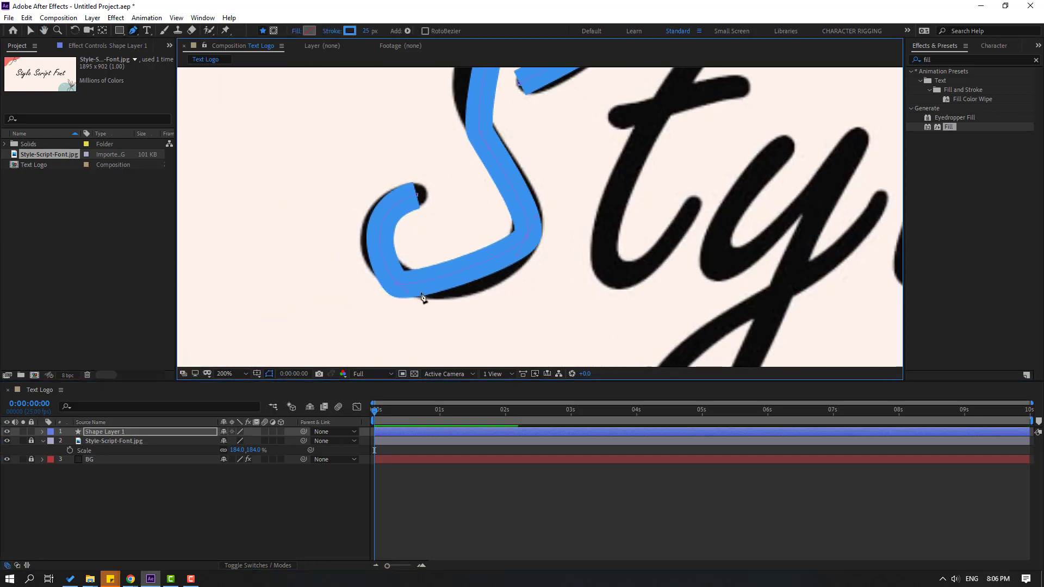
pyautogui.moveTo(422, 298); pyautogui.dragTo(514, 317)
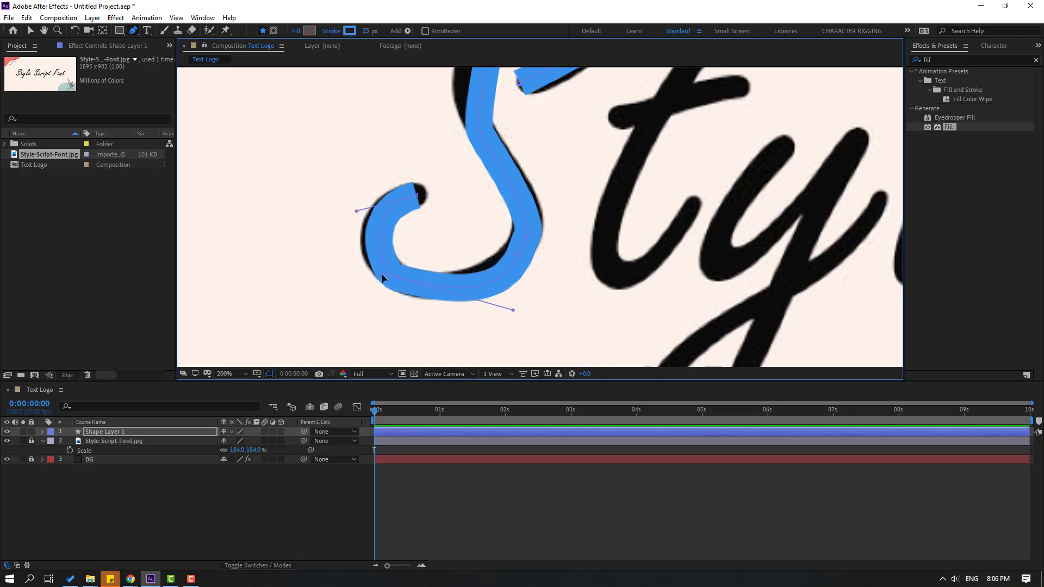
pyautogui.moveTo(387, 278)
pyautogui.mouseDown()
pyautogui.moveTo(373, 264)
pyautogui.moveTo(395, 272)
pyautogui.mouseUp()
pyautogui.moveTo(416, 196); pyautogui.dragTo(425, 192)
pyautogui.moveTo(364, 209); pyautogui.dragTo(360, 211)
# - Set the line cap of Shape Layer 1's stroke to Round Cap
pyautogui.click(50, 432)
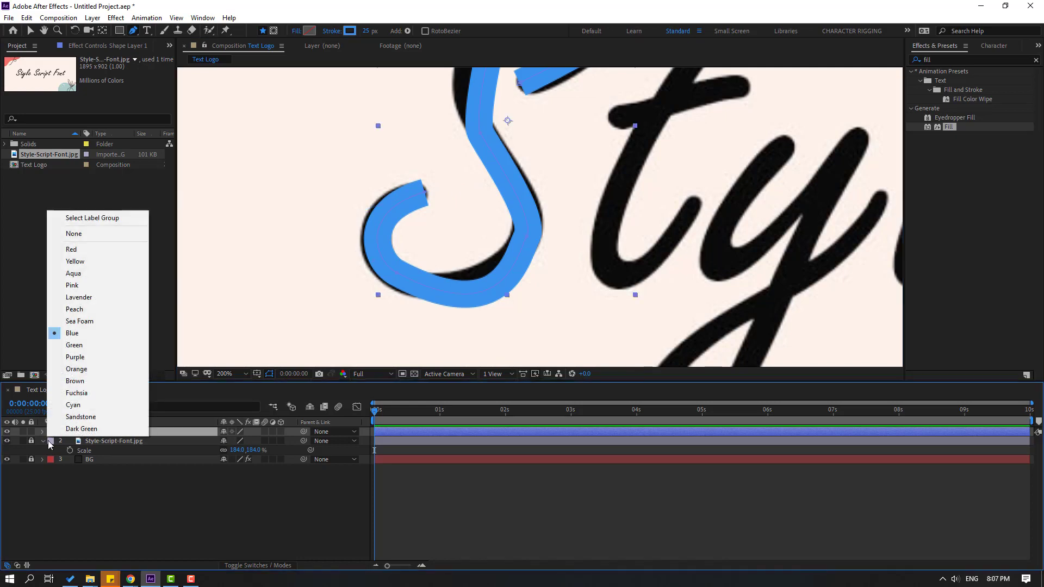
pyautogui.click(43, 433)
pyautogui.click(43, 433)
pyautogui.click(51, 442)
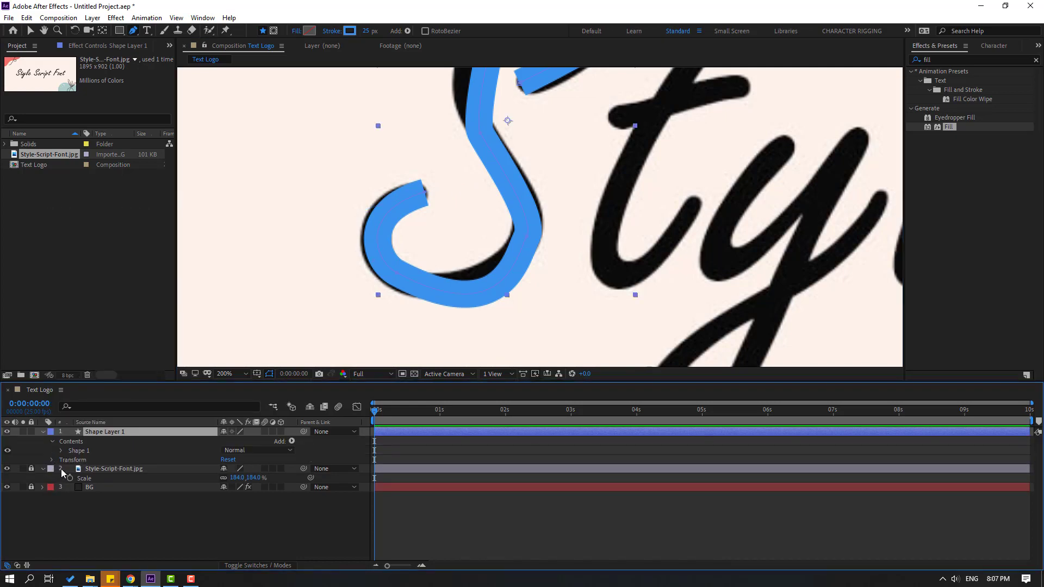
pyautogui.click(61, 451)
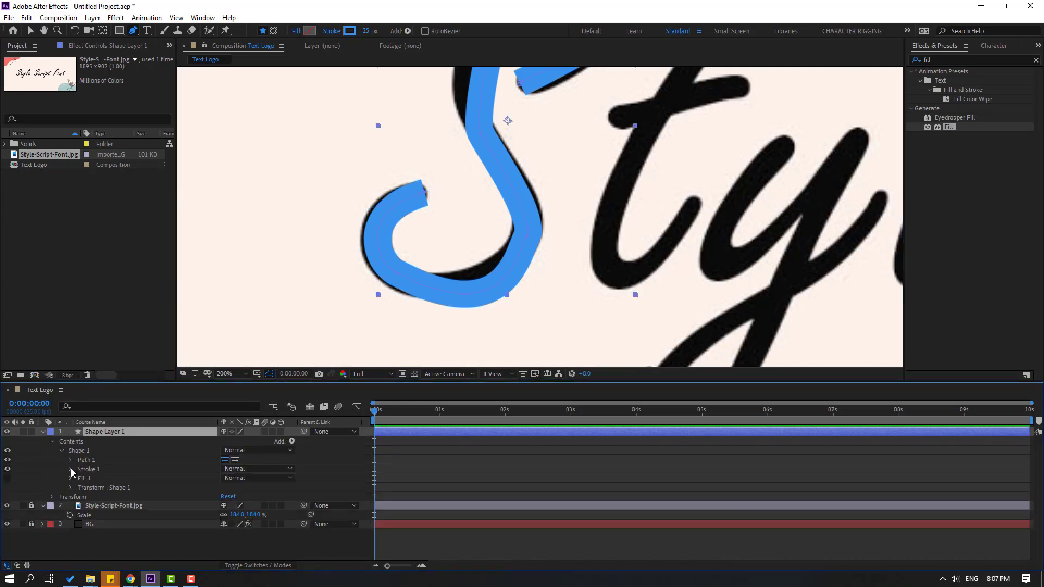
pyautogui.click(70, 469)
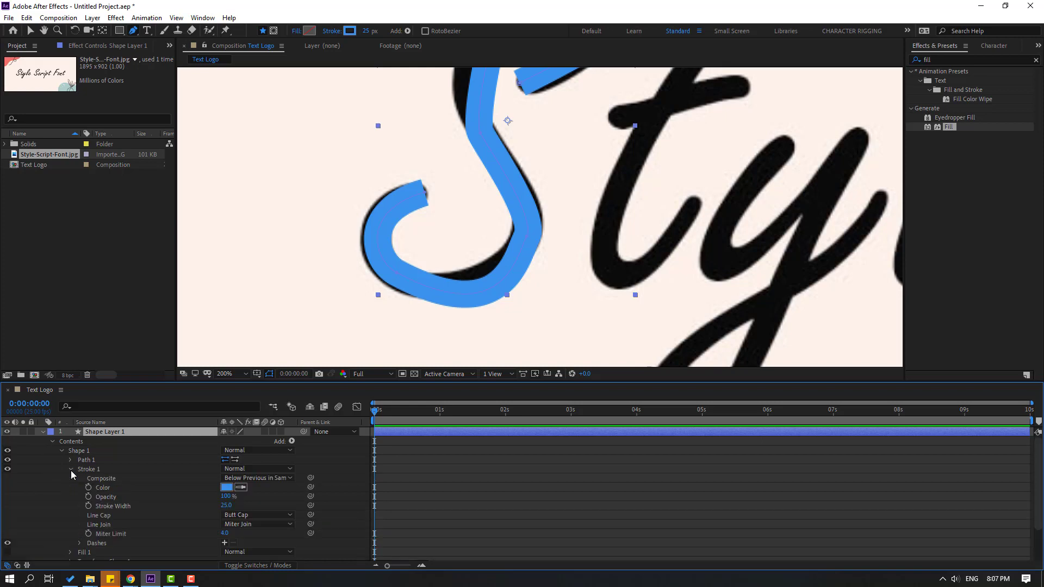
pyautogui.click(250, 517)
pyautogui.click(267, 539)
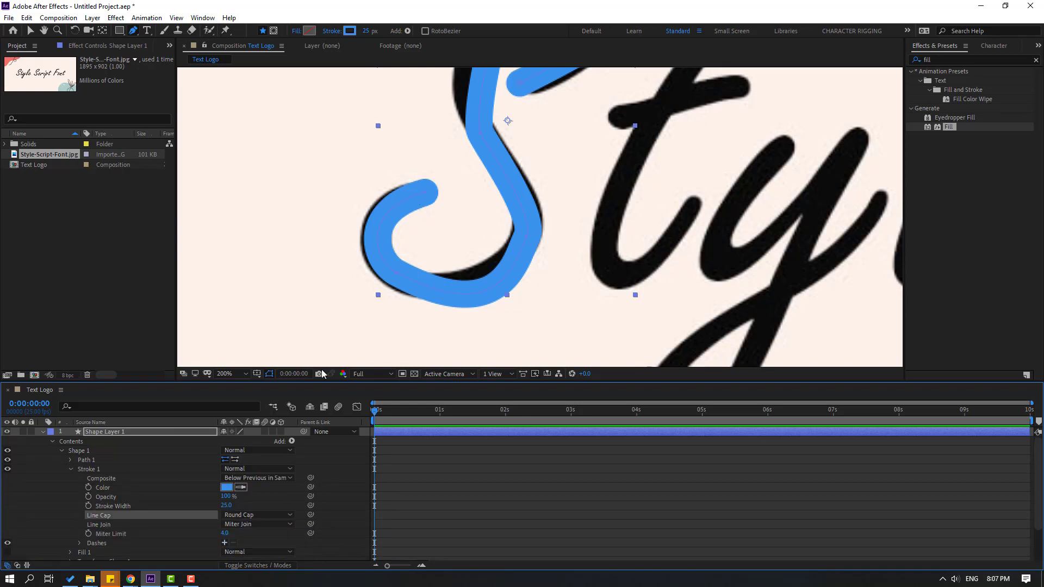
# - Refine the point at the right bend of the S and the curve handle below its bowl to follow the black lettering
pyautogui.click(528, 236)
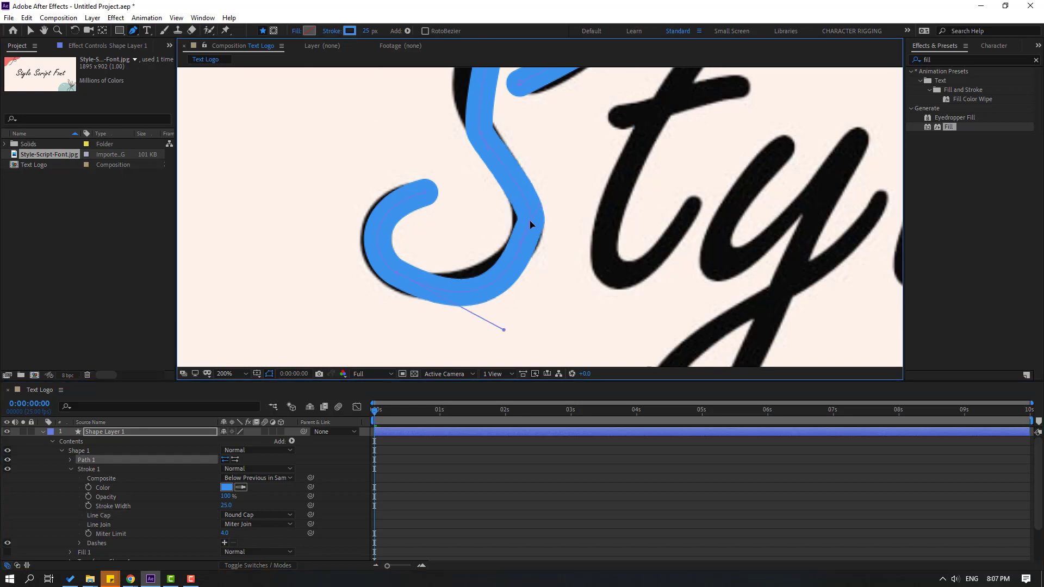
pyautogui.moveTo(534, 203); pyautogui.dragTo(529, 214)
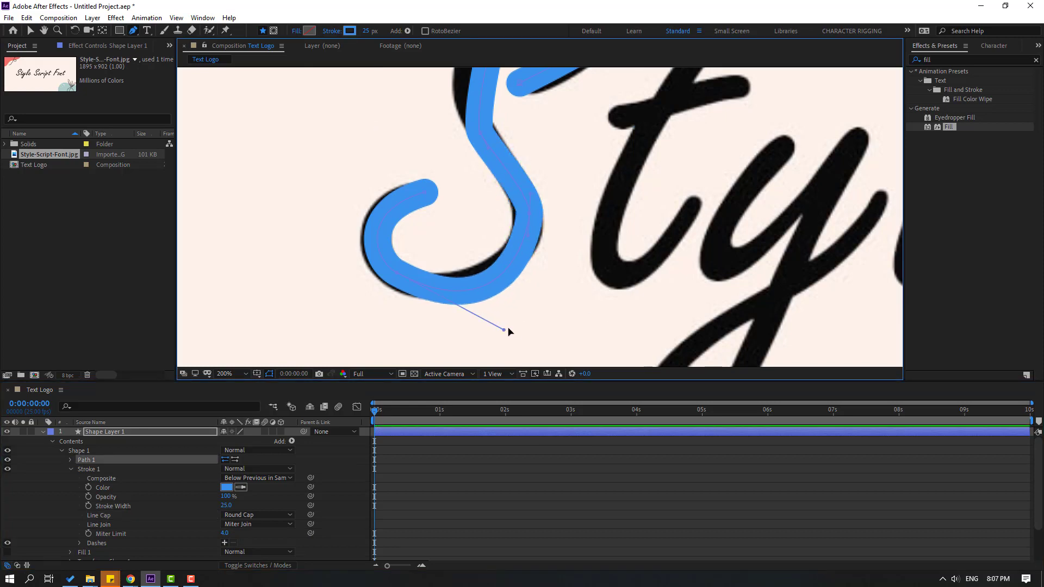
pyautogui.moveTo(505, 329)
pyautogui.mouseDown()
pyautogui.moveTo(521, 319)
pyautogui.moveTo(489, 316)
pyautogui.mouseUp()
# - Curve the waist and upper hook of the S path so the stroke covers the black lettering
pyautogui.moveTo(570, 182); pyautogui.dragTo(553, 247)
pyautogui.moveTo(478, 142); pyautogui.dragTo(458, 240)
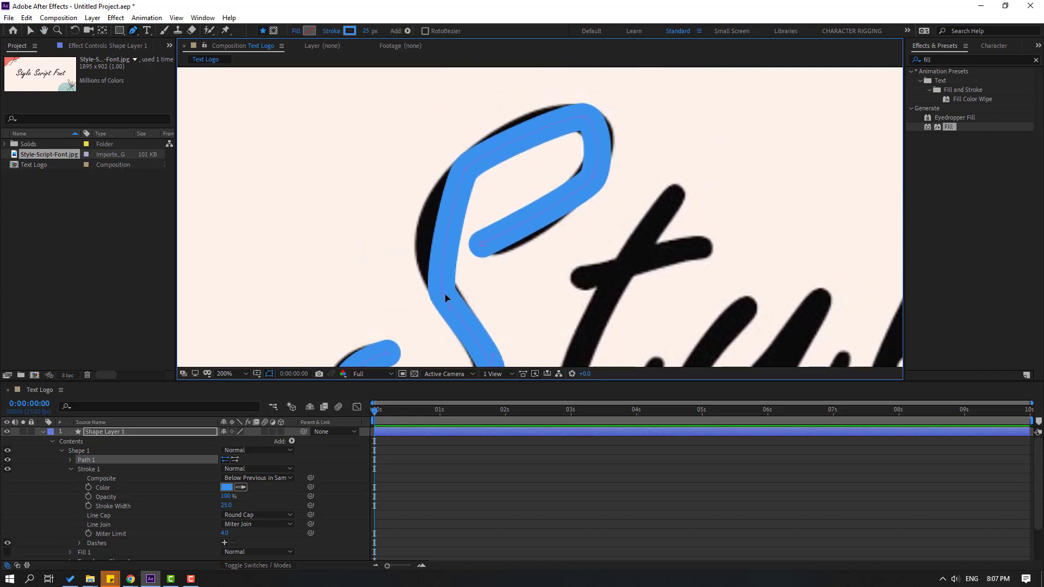
pyautogui.moveTo(445, 298); pyautogui.dragTo(415, 215)
pyautogui.moveTo(579, 157)
pyautogui.mouseDown()
pyautogui.moveTo(558, 181)
pyautogui.moveTo(553, 145)
pyautogui.moveTo(534, 144)
pyautogui.mouseUp()
pyautogui.moveTo(575, 202); pyautogui.dragTo(550, 235)
# - Adjust the point and curve handles of the lower curl and bowl of the S path to match the lettering
pyautogui.moveTo(468, 340)
pyautogui.mouseDown()
pyautogui.moveTo(510, 178)
pyautogui.moveTo(457, 334)
pyautogui.mouseUp()
pyautogui.moveTo(400, 219); pyautogui.dragTo(389, 221)
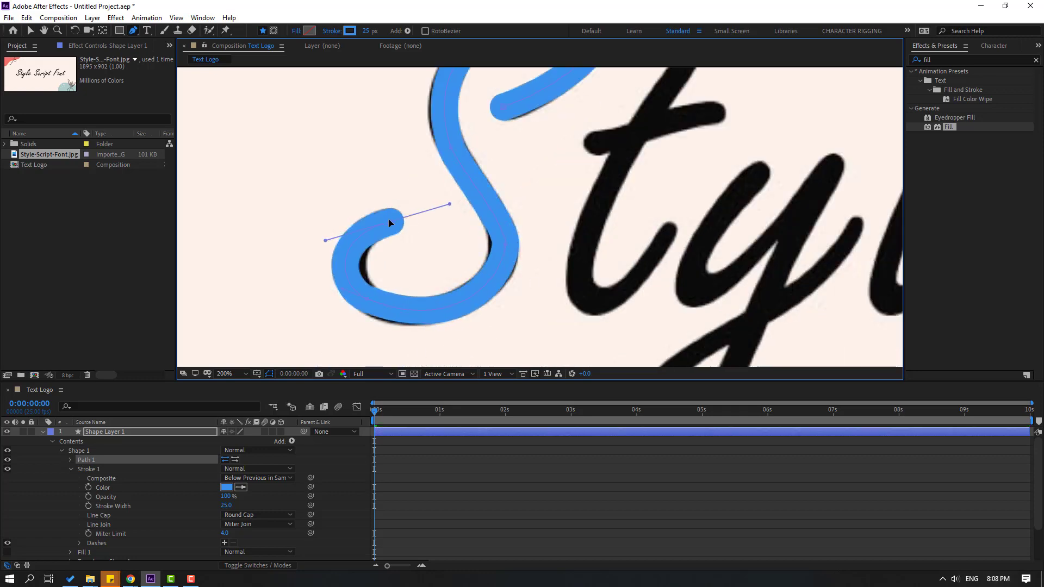
pyautogui.moveTo(327, 240); pyautogui.dragTo(335, 244)
pyautogui.moveTo(341, 288); pyautogui.dragTo(368, 297)
# - Unlock the Style-Script-Font.jpg reference layer and delete it from the composition
pyautogui.scroll(-3, 90, 519)
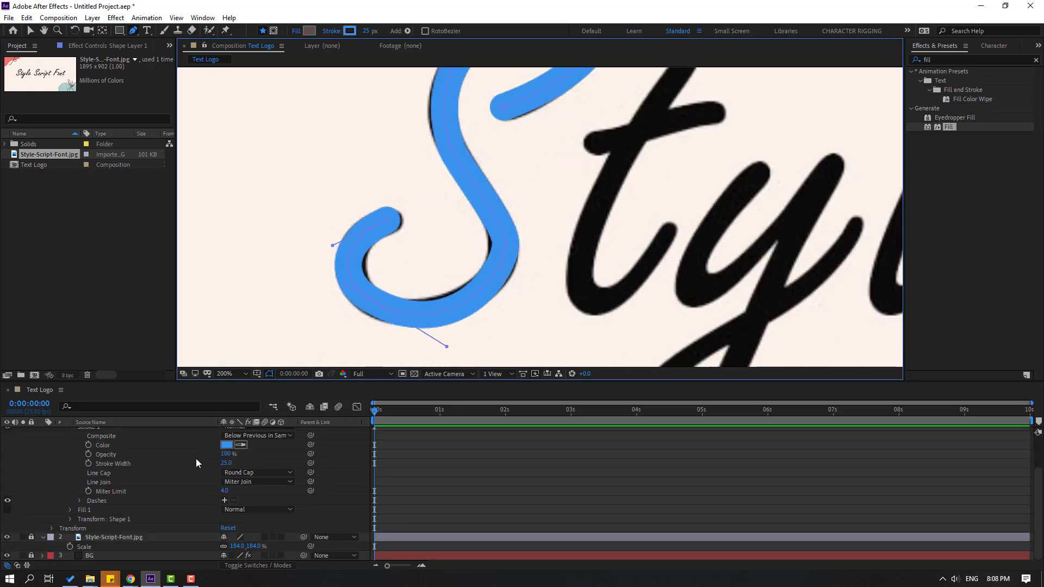
pyautogui.click(30, 538)
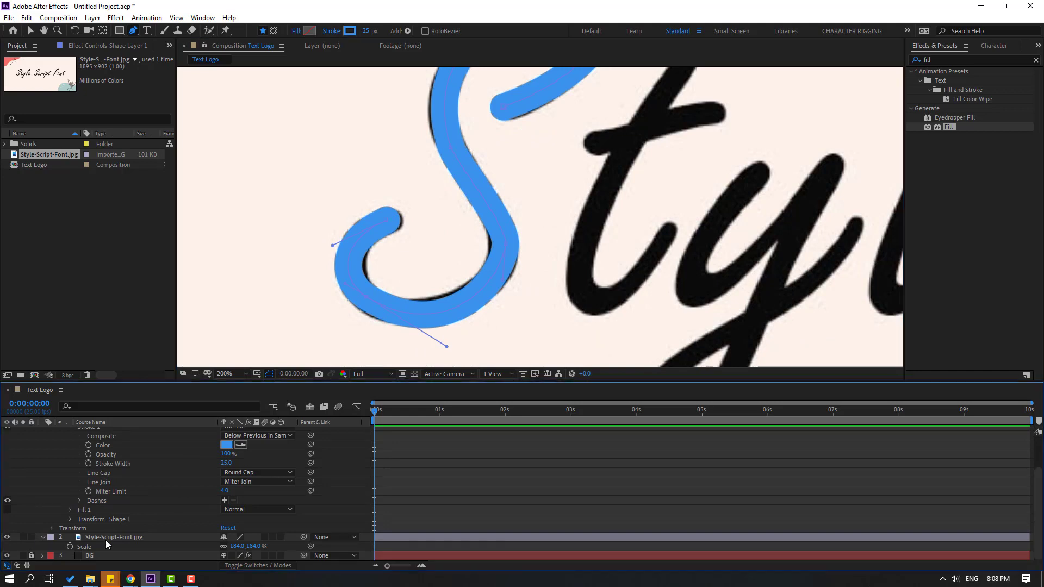
pyautogui.click(105, 538)
pyautogui.press('Delete')
pyautogui.scroll(-2, 409, 256)
pyautogui.scroll(2, 410, 261)
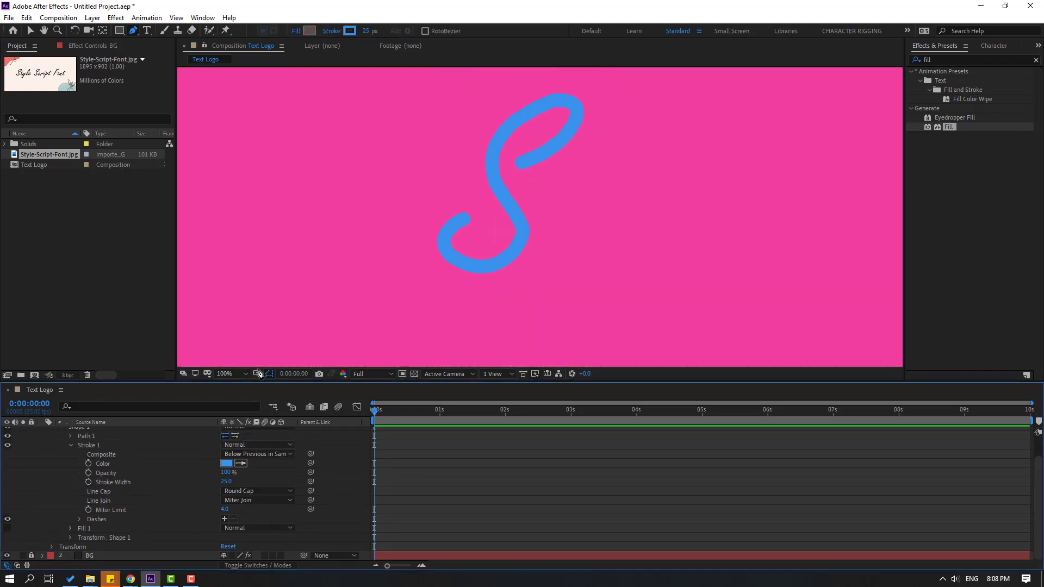
# - Change the stroke color of Shape Layer 1 to white (FFFFFF)
pyautogui.scroll(2, 126, 432)
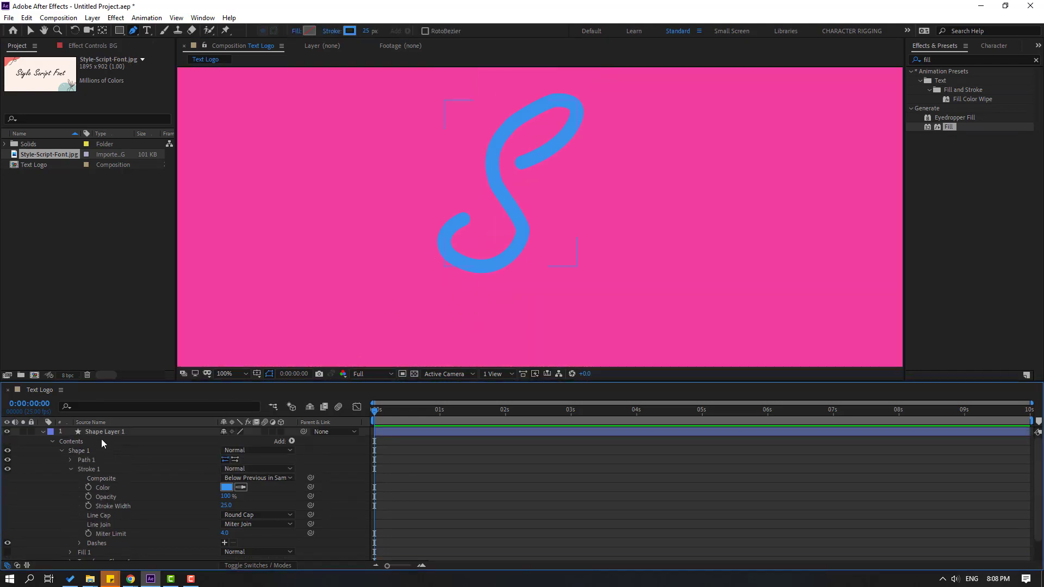
pyautogui.click(104, 433)
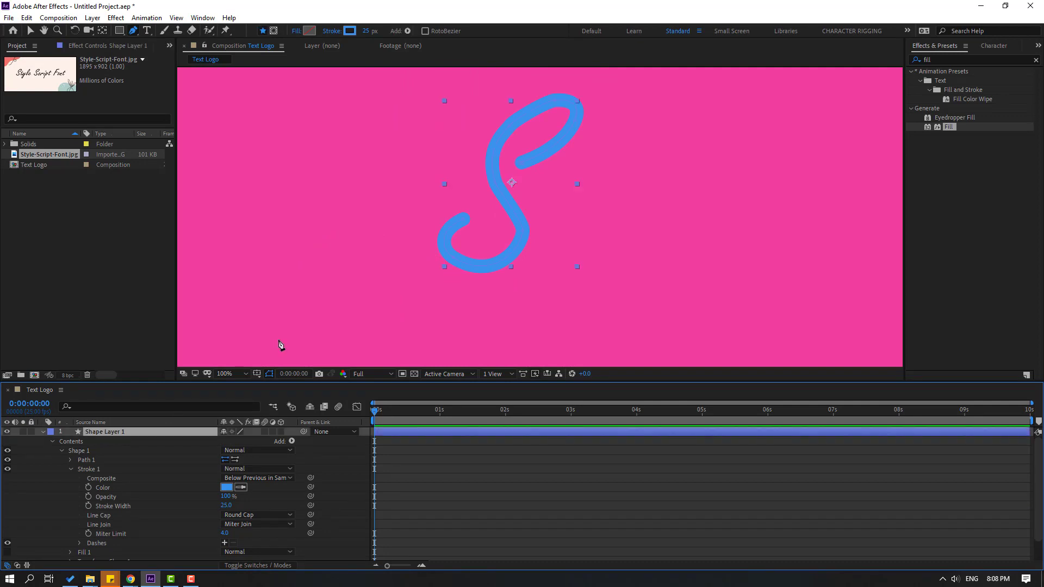
pyautogui.click(350, 30)
pyautogui.click(408, 401)
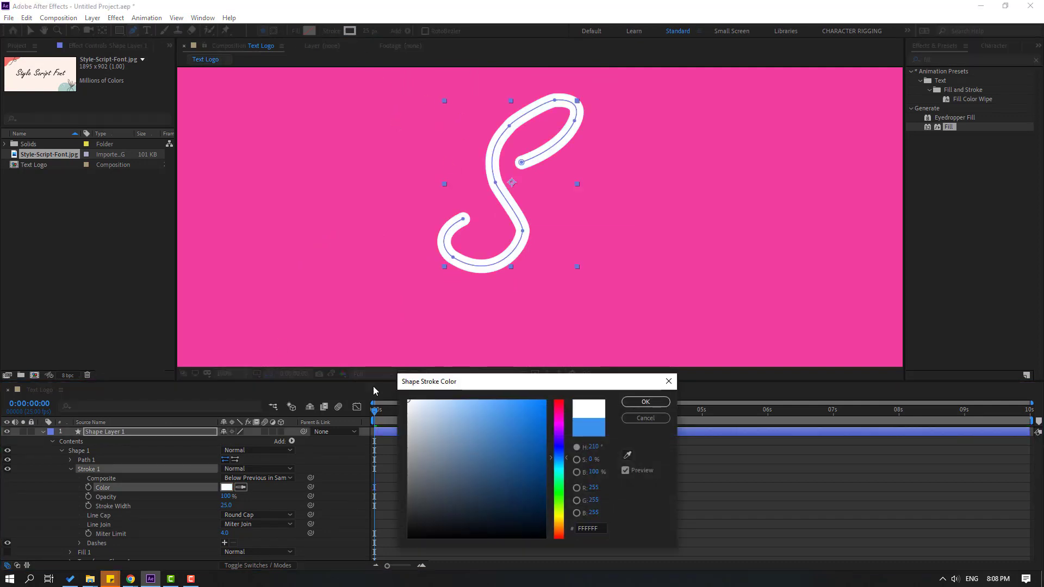
pyautogui.click(645, 401)
# - Smooth the right bend, lower bowl and curl of the S by lengthening and angling their curve handles
pyautogui.scroll(2, 543, 230)
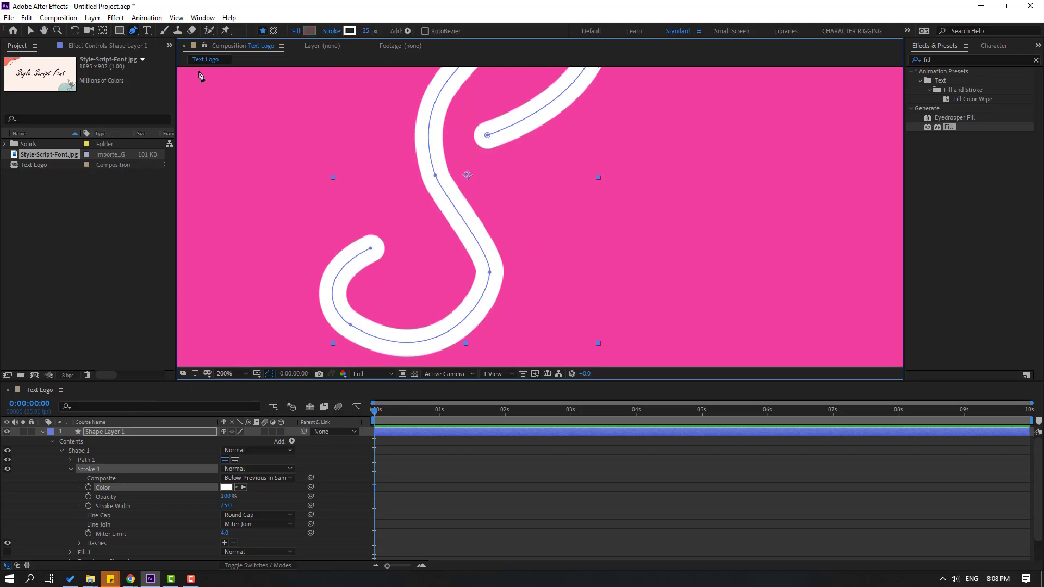
pyautogui.moveTo(490, 272); pyautogui.dragTo(490, 232)
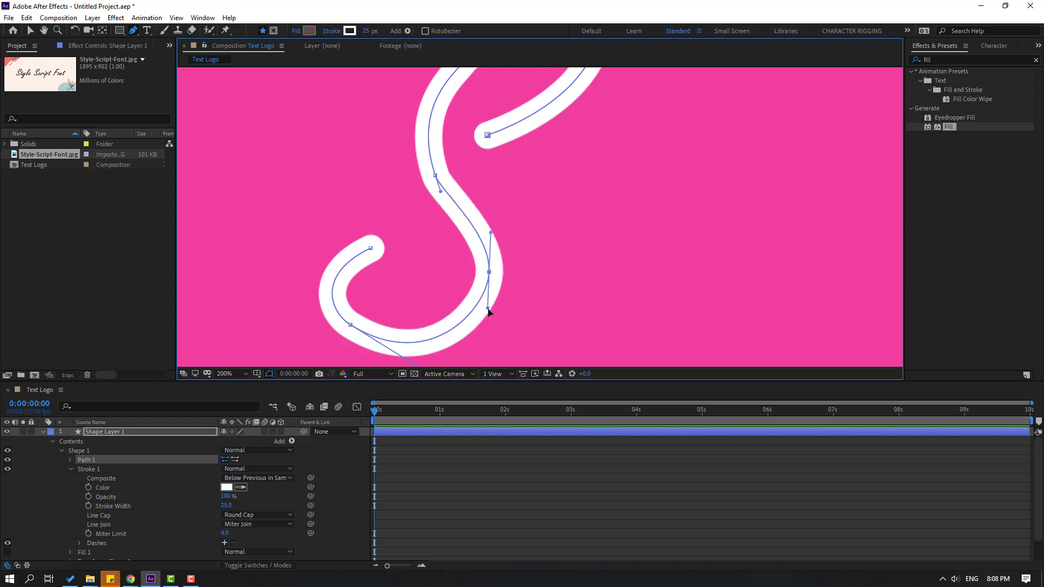
pyautogui.moveTo(487, 308); pyautogui.dragTo(488, 320)
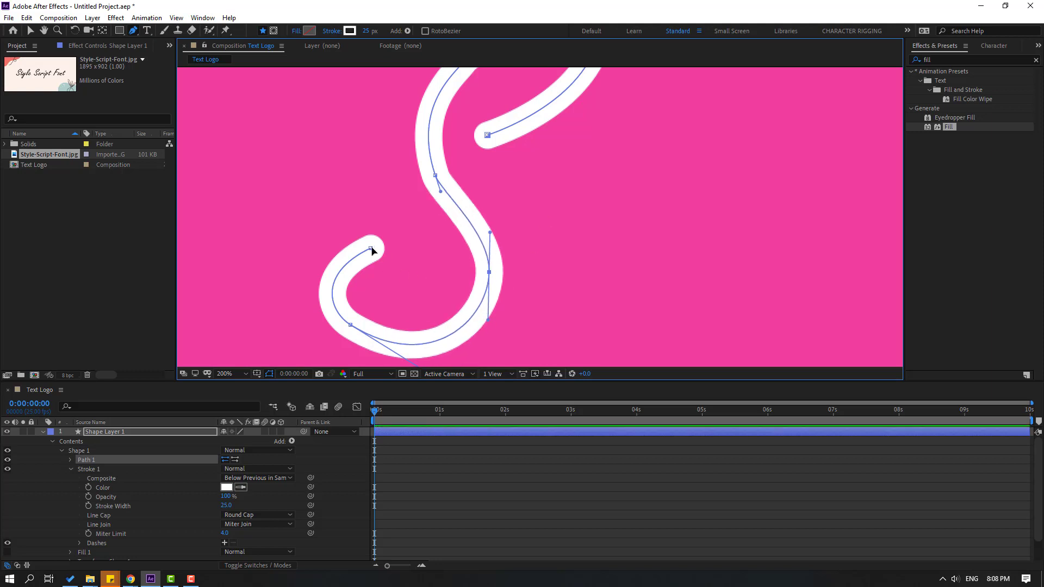
pyautogui.moveTo(373, 250); pyautogui.dragTo(324, 274)
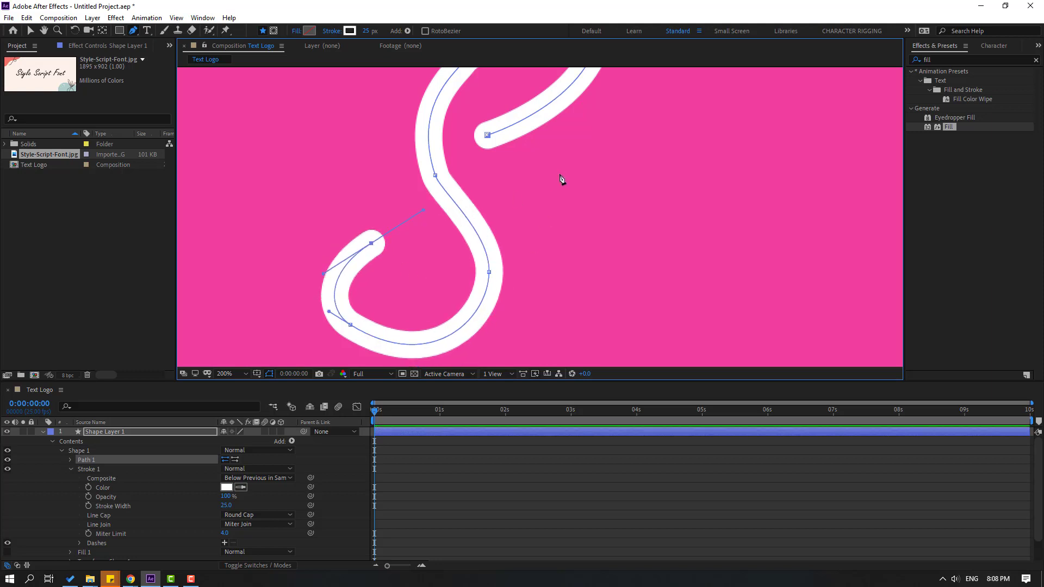
# - Reshape the top of the S's upper loop and the shoulder point on its outer left side
pyautogui.moveTo(562, 179); pyautogui.dragTo(534, 263)
pyautogui.moveTo(521, 94); pyautogui.dragTo(520, 88)
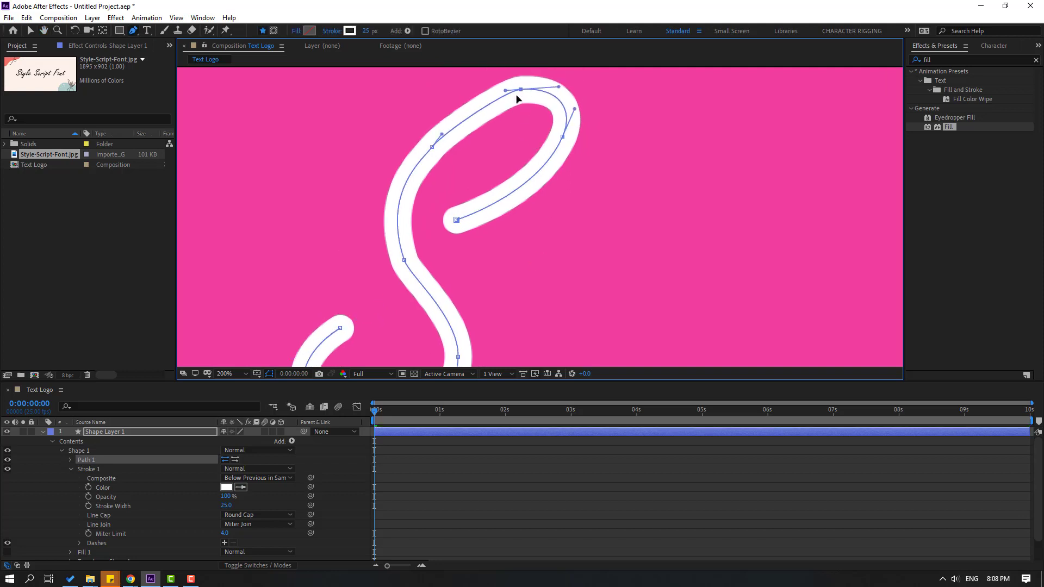
pyautogui.moveTo(432, 146); pyautogui.dragTo(451, 110)
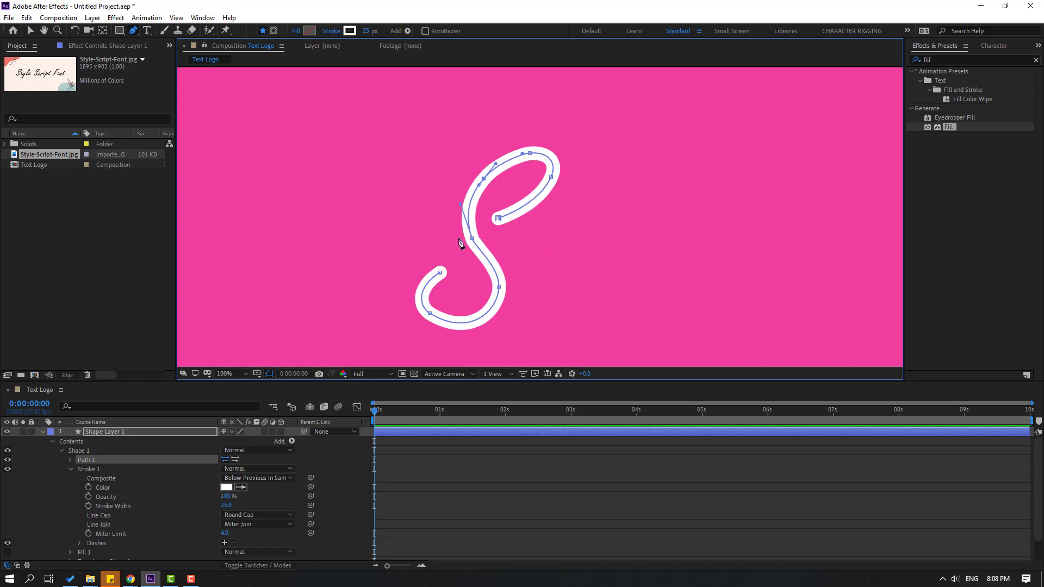
# - Smooth the waist of the S by moving its point and extending its curve handles
pyautogui.moveTo(471, 238); pyautogui.dragTo(471, 239)
pyautogui.moveTo(460, 205); pyautogui.dragTo(458, 192)
pyautogui.press('.')
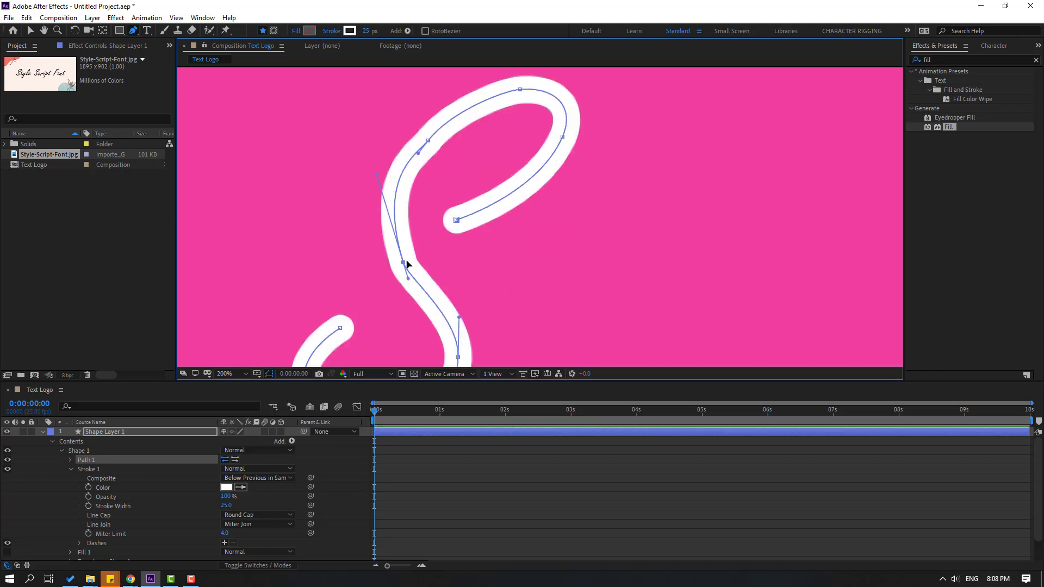
pyautogui.moveTo(439, 276); pyautogui.dragTo(479, 243)
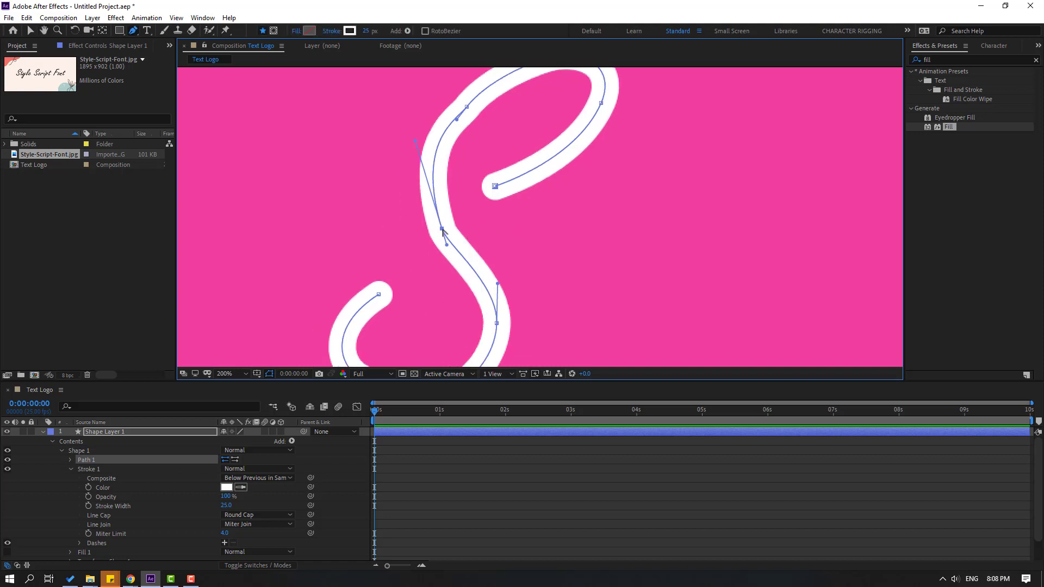
pyautogui.moveTo(444, 232); pyautogui.dragTo(459, 277)
pyautogui.moveTo(519, 348); pyautogui.dragTo(519, 297)
pyautogui.scroll(-1, 516, 293)
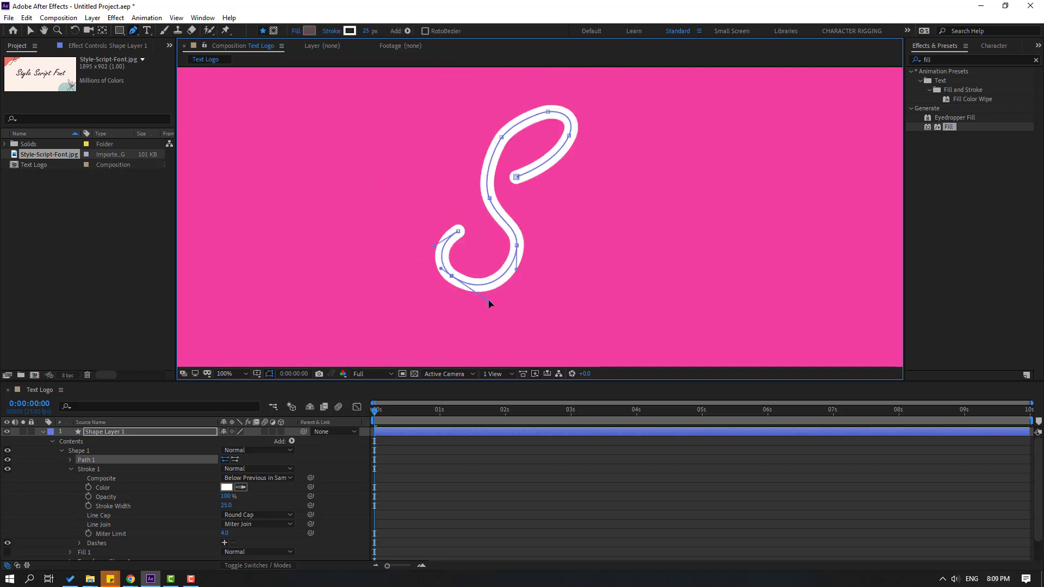
# - Leave the path editing with the Selection tool, select the S shape and collapse the properties of Shape Layer 1
pyautogui.click(31, 31)
pyautogui.click(52, 488)
pyautogui.scroll(-4, 336, 229)
pyautogui.scroll(2, 332, 229)
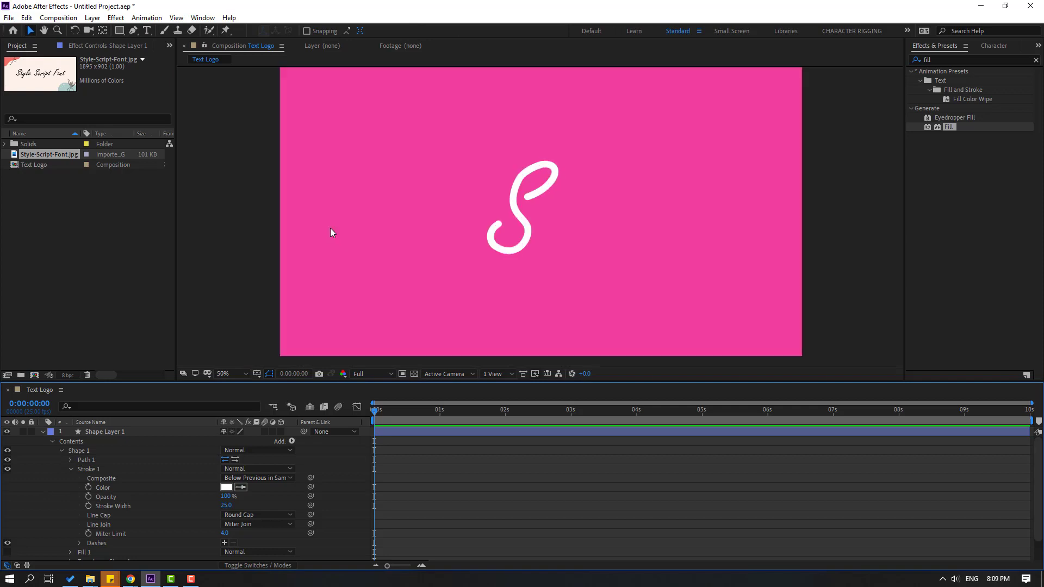
pyautogui.scroll(2, 333, 229)
pyautogui.click(499, 160)
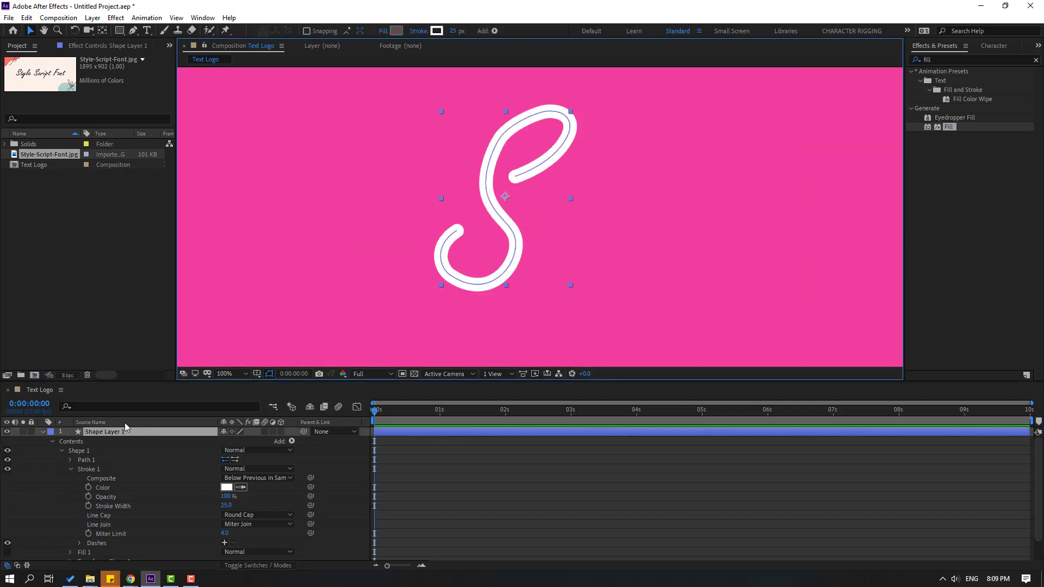
pyautogui.click(42, 432)
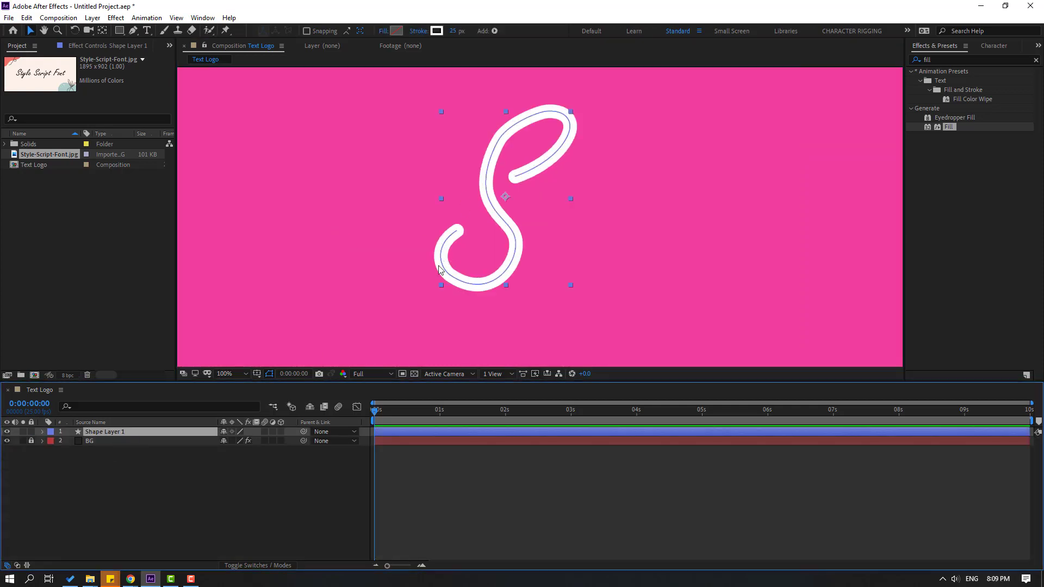
# - Show the Title/Action Safe guides and move the S to the center of the composition
pyautogui.scroll(-2, 513, 264)
pyautogui.scroll(1, 514, 264)
pyautogui.click(256, 374)
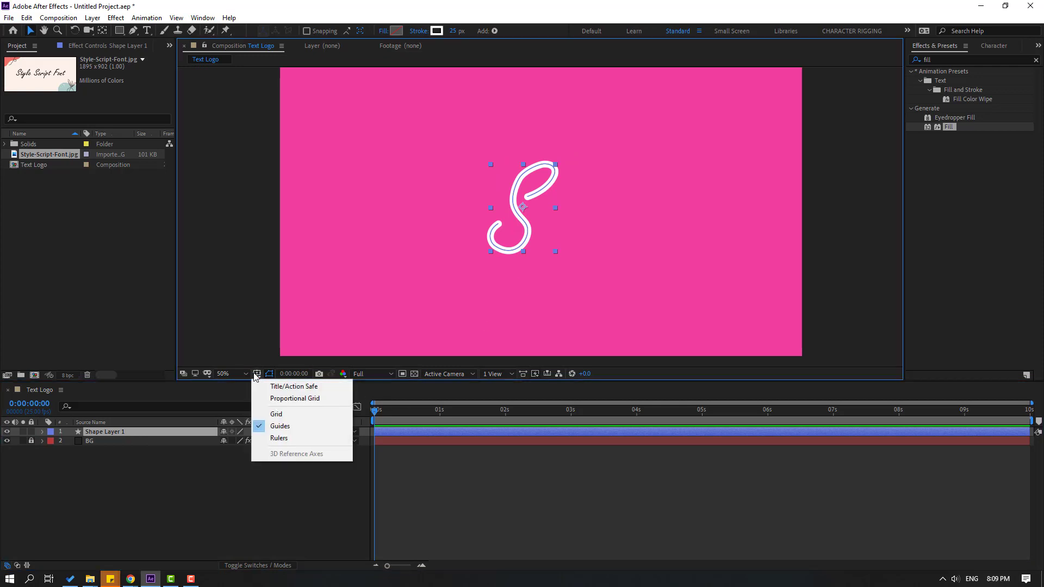
pyautogui.click(290, 387)
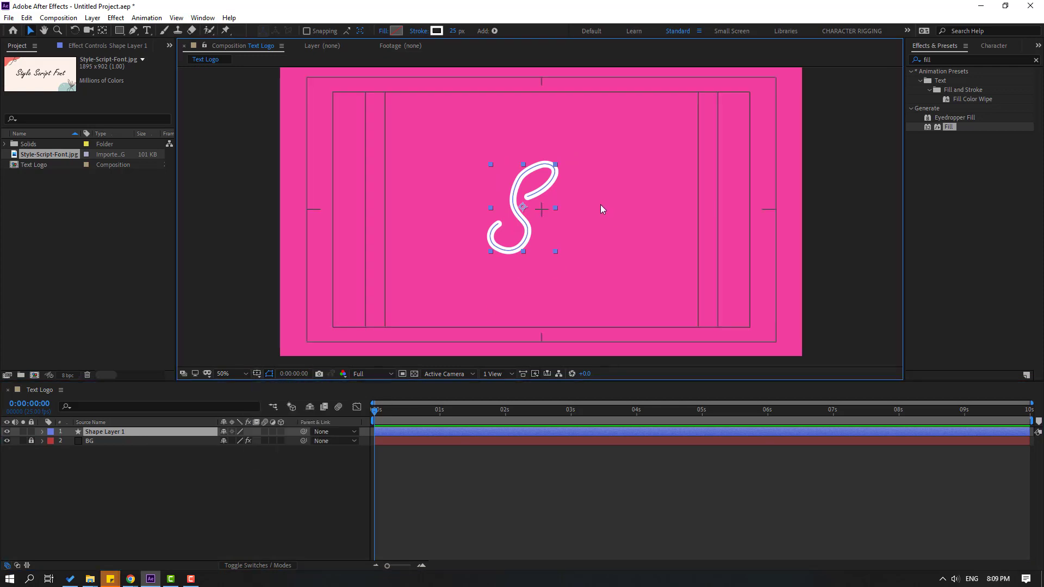
pyautogui.moveTo(525, 223); pyautogui.dragTo(545, 225)
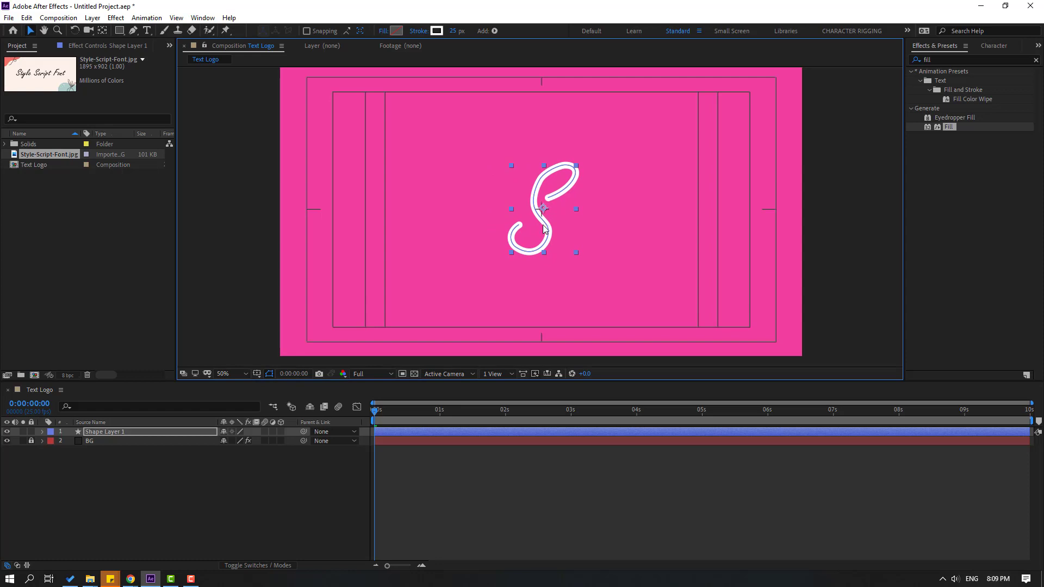
# - Move the anchor point of Shape Layer 1 to the bottom of the S's lower bowl with the Pan Behind tool
pyautogui.click(102, 31)
pyautogui.scroll(2, 543, 227)
pyautogui.moveTo(546, 202); pyautogui.dragTo(521, 299)
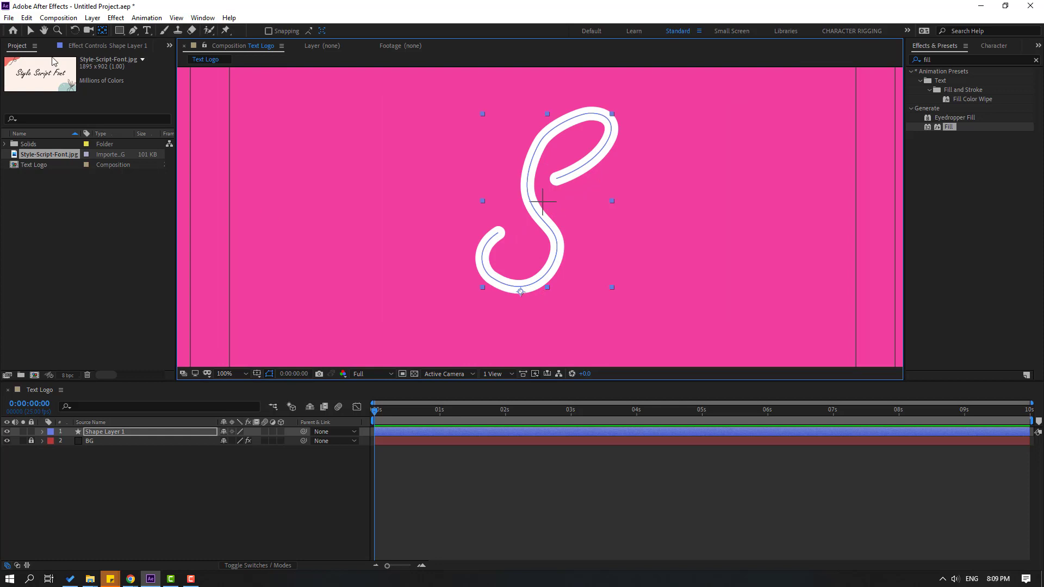
pyautogui.click(31, 32)
# - Set the rotation of Shape Layer 1 to -15° and shift the S sideways onto the composition's vertical center line
pyautogui.press('r')
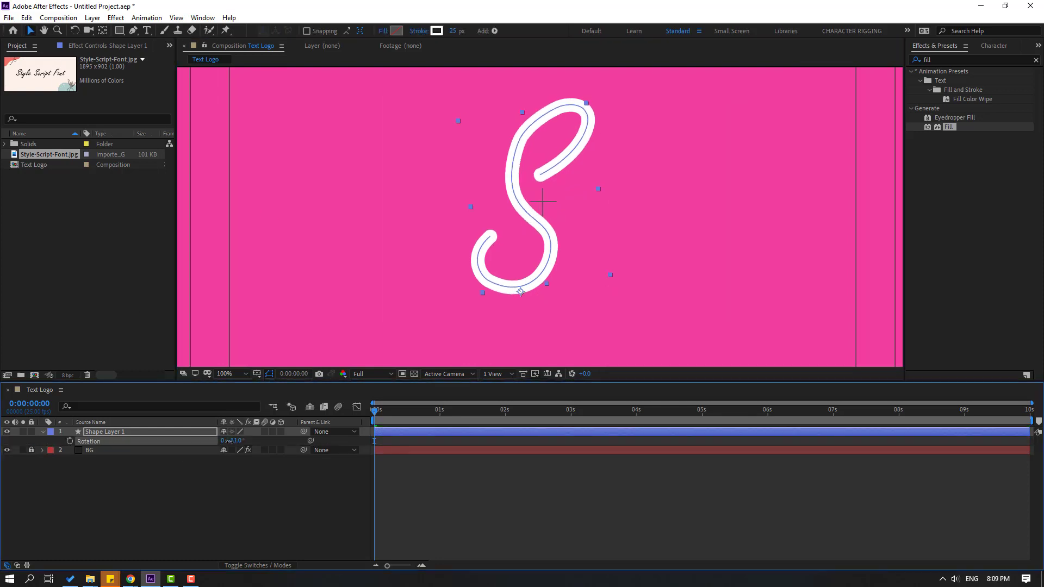
pyautogui.moveTo(229, 441); pyautogui.dragTo(231, 442)
pyautogui.moveTo(521, 281); pyautogui.dragTo(545, 279)
pyautogui.scroll(-4, 545, 279)
pyautogui.scroll(2, 530, 281)
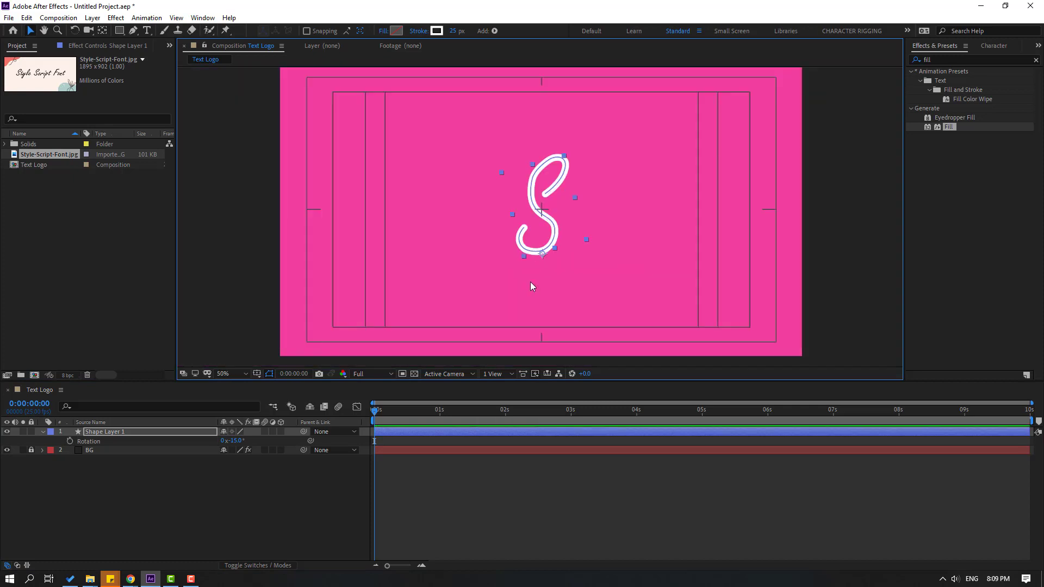
# - Add Trim Paths to Shape Layer 1 and set its Start to 100%
pyautogui.click(100, 437)
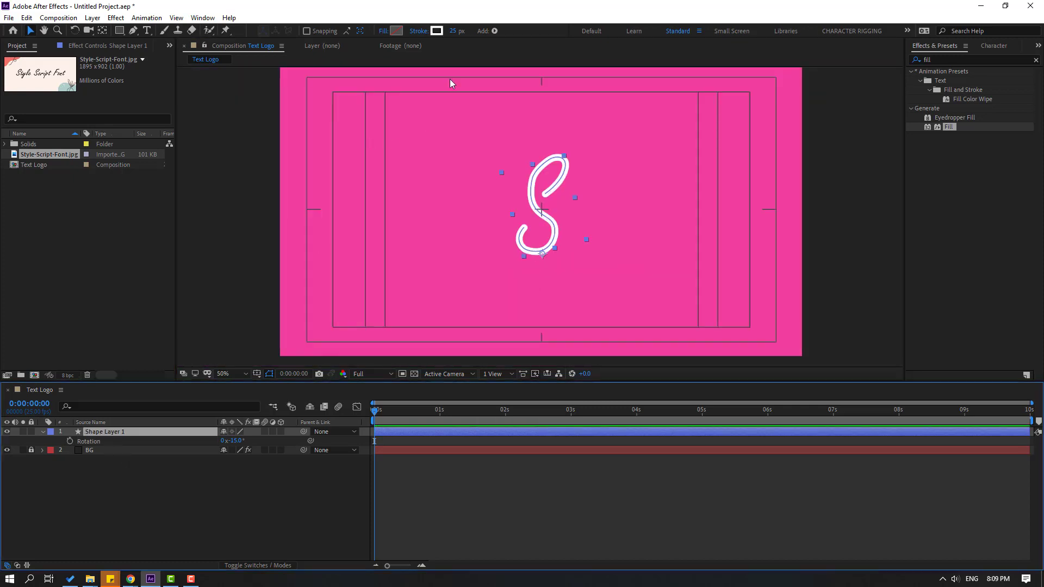
pyautogui.click(494, 30)
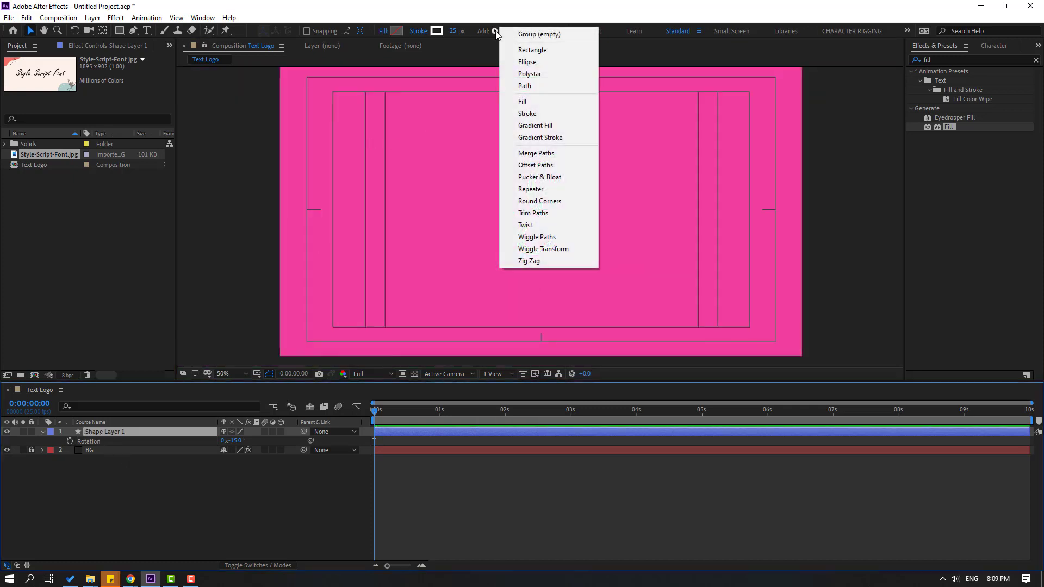
pyautogui.click(544, 212)
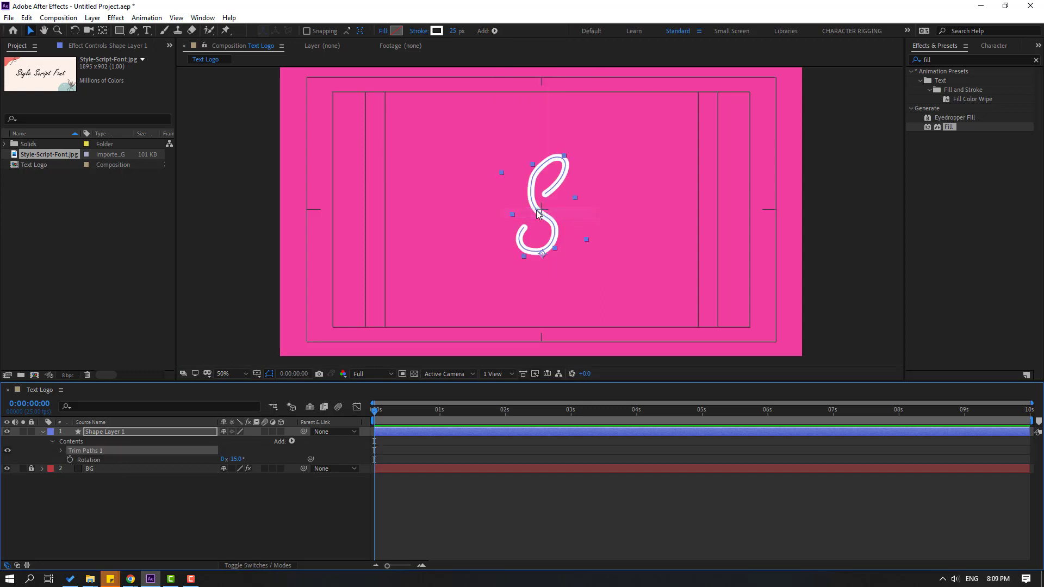
pyautogui.click(61, 451)
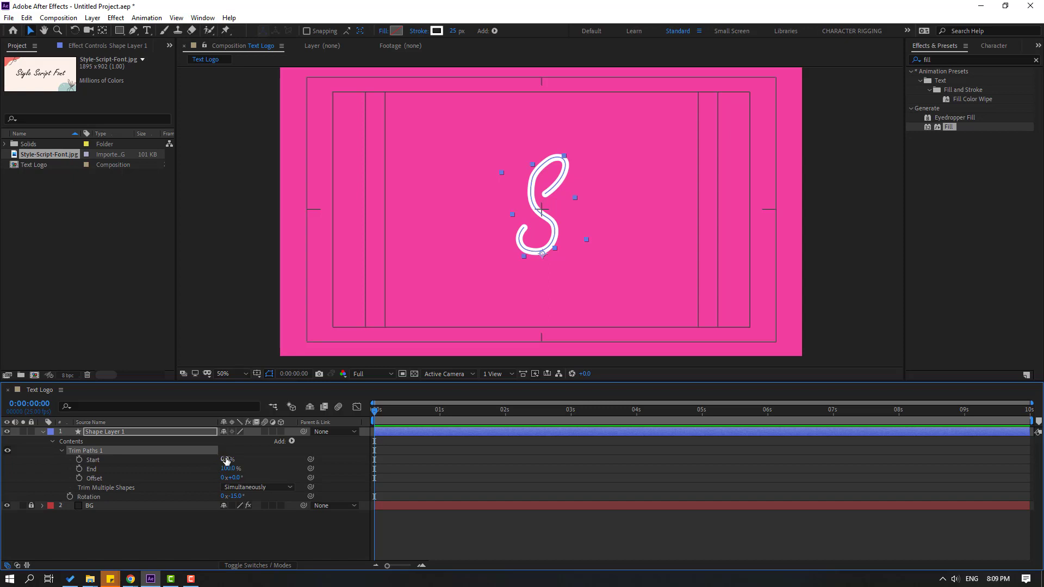
pyautogui.click(226, 460)
pyautogui.write('100')
pyautogui.press('Return')
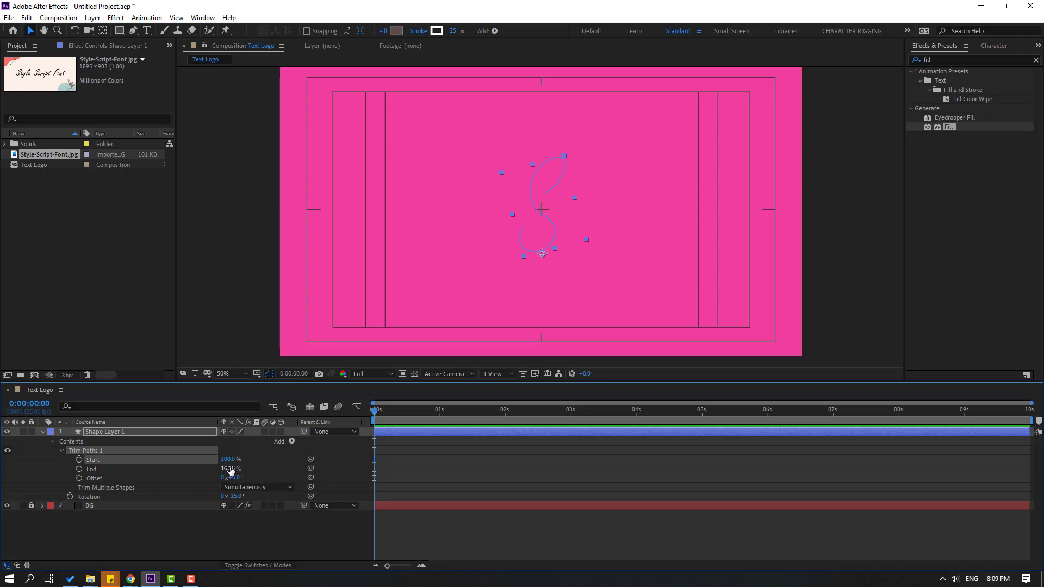
# - Keyframe the Trim Paths End at 100% at 0:00:00:00 and at 0% at 0:00:01:14
pyautogui.moveTo(226, 469); pyautogui.dragTo(203, 476)
pyautogui.hotkey('ctrl', 'z')
pyautogui.click(79, 469)
pyautogui.moveTo(381, 414); pyautogui.dragTo(478, 417)
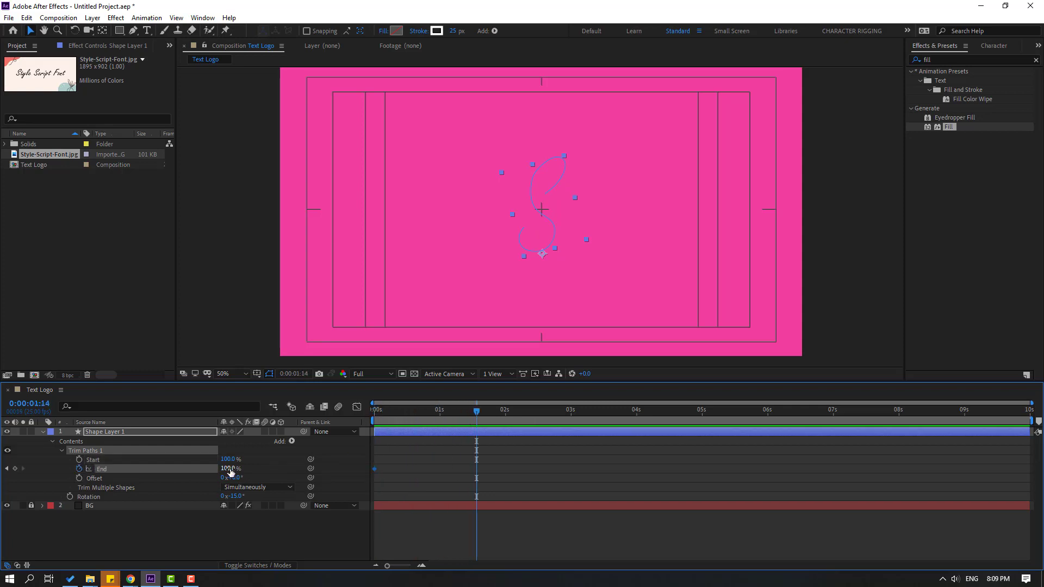
pyautogui.click(228, 468)
pyautogui.write('0')
pyautogui.press('Return')
# - Apply Easy Ease to both Trim Paths End keyframes of Shape Layer 1
pyautogui.moveTo(469, 416)
pyautogui.mouseDown()
pyautogui.moveTo(375, 427)
pyautogui.moveTo(421, 427)
pyautogui.mouseUp()
pyautogui.moveTo(499, 460); pyautogui.dragTo(357, 475)
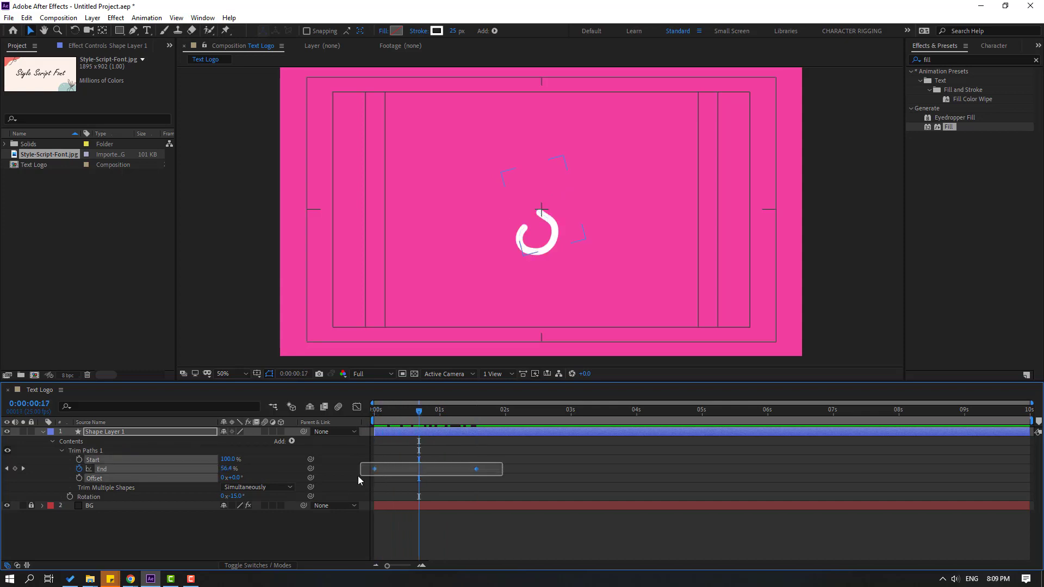
pyautogui.rightClick(375, 468)
pyautogui.moveTo(494, 461)
pyautogui.click(539, 497)
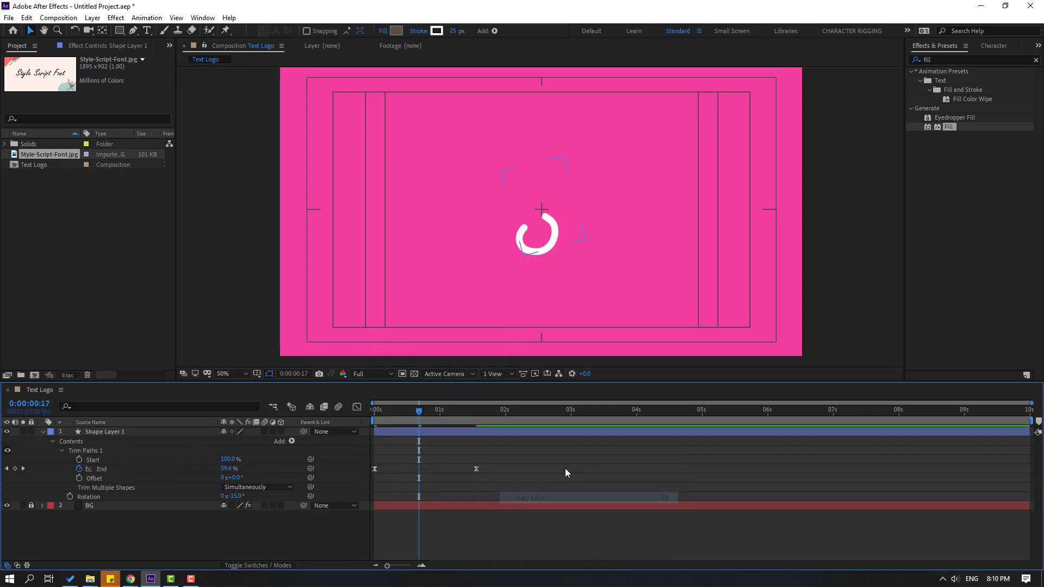
# - Reshape the End keyframes' speed curve to peak early and ease out slowly, and preview the S drawing on
pyautogui.moveTo(513, 461); pyautogui.dragTo(367, 487)
pyautogui.click(357, 408)
pyautogui.click(357, 407)
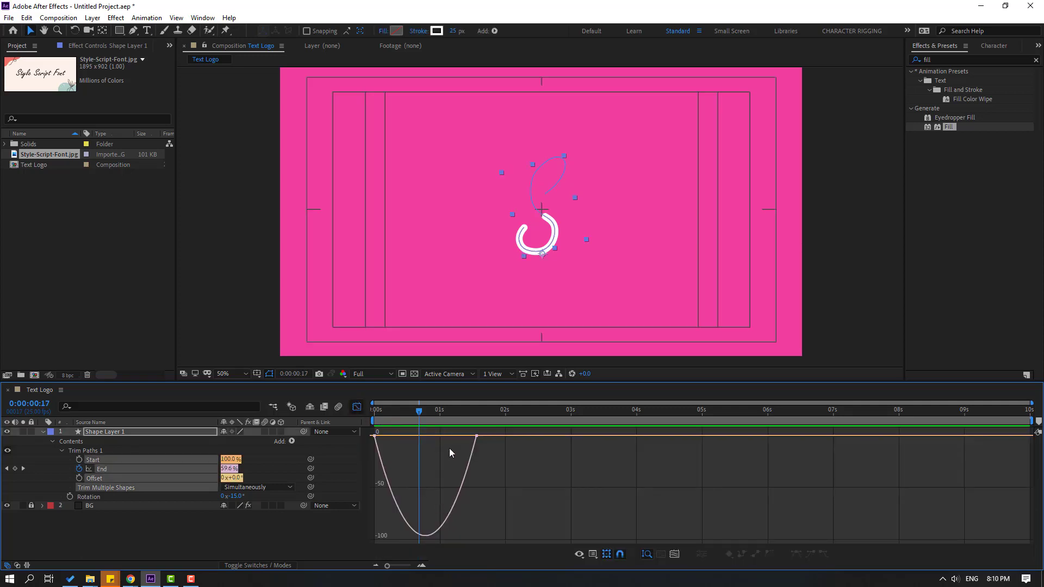
pyautogui.moveTo(508, 465); pyautogui.dragTo(475, 441)
pyautogui.press('space')
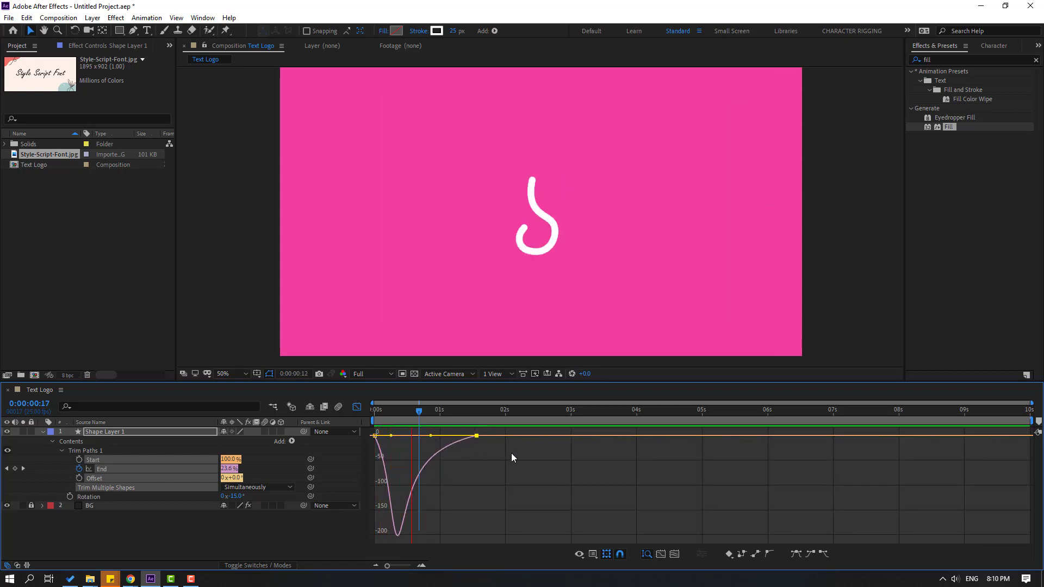
pyautogui.scroll(-2, 491, 274)
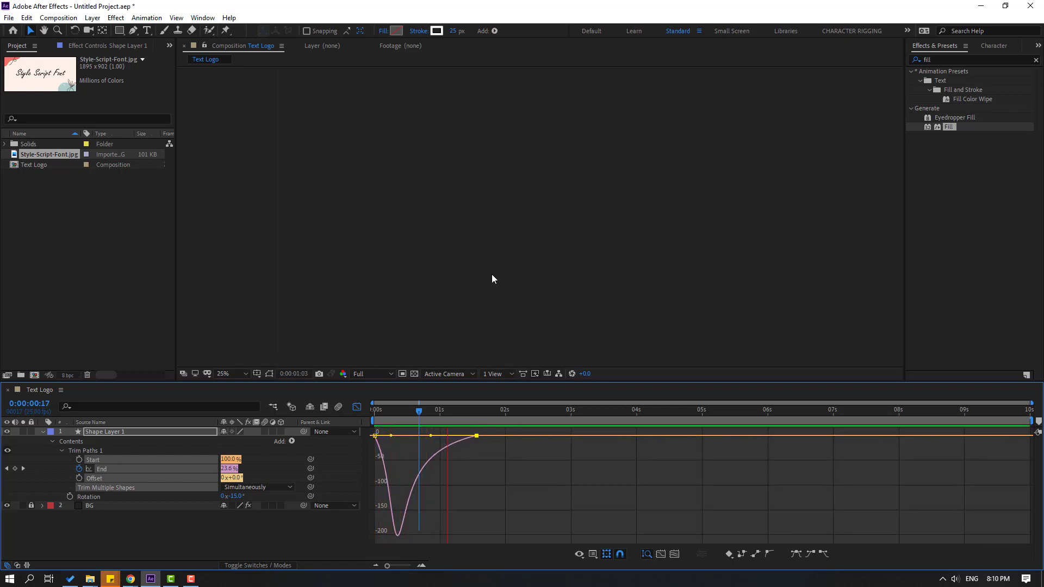
pyautogui.scroll(2, 504, 307)
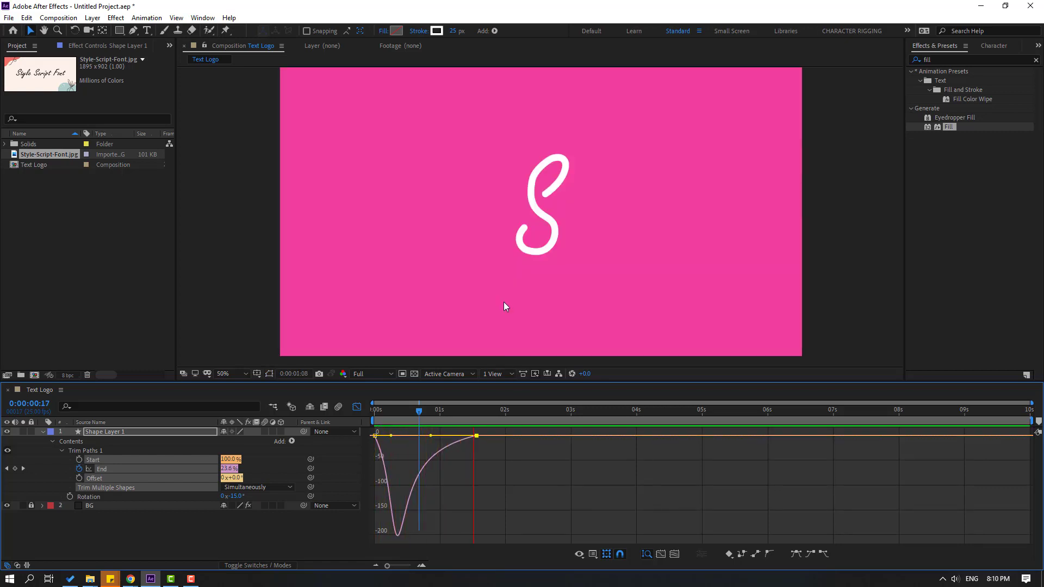
# - Check the S at 0:00:01:08, collapse Shape Layer 1's properties and return from the graph editor to the layer bars
pyautogui.moveTo(419, 410); pyautogui.dragTo(460, 410)
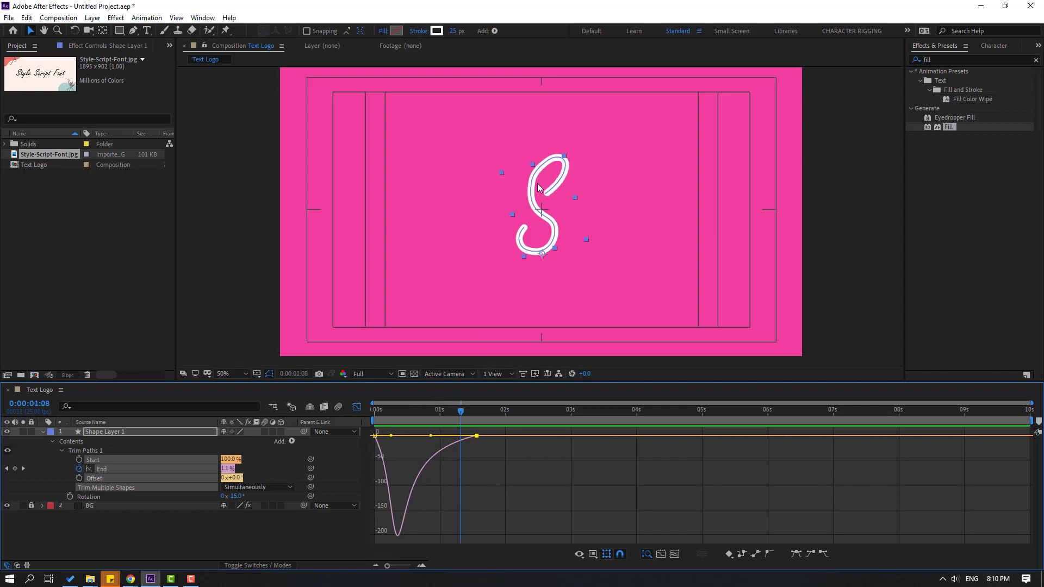
pyautogui.scroll(2, 538, 188)
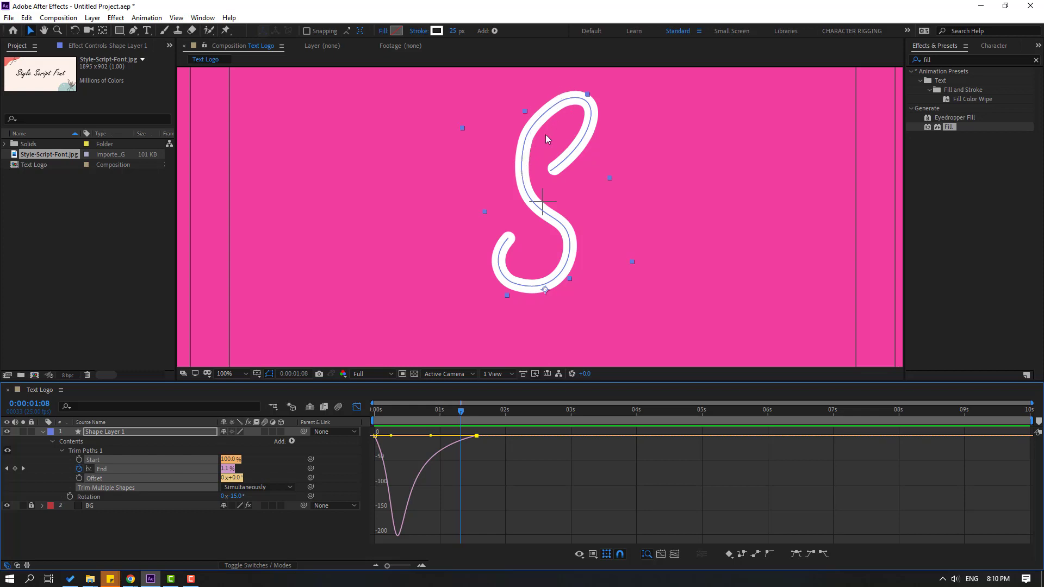
pyautogui.press('u')
pyautogui.press(',')
pyautogui.click(108, 433)
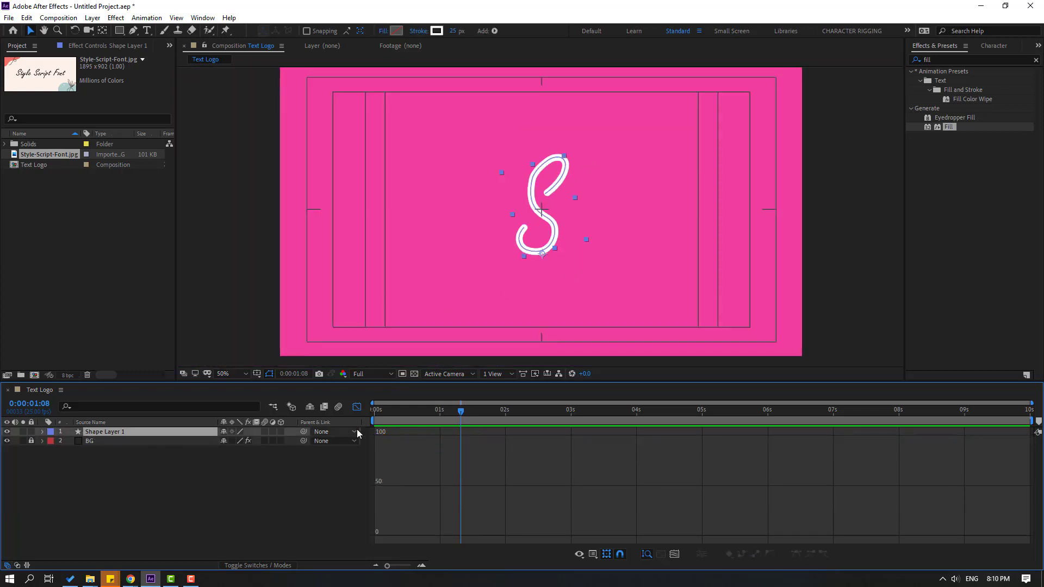
pyautogui.click(356, 408)
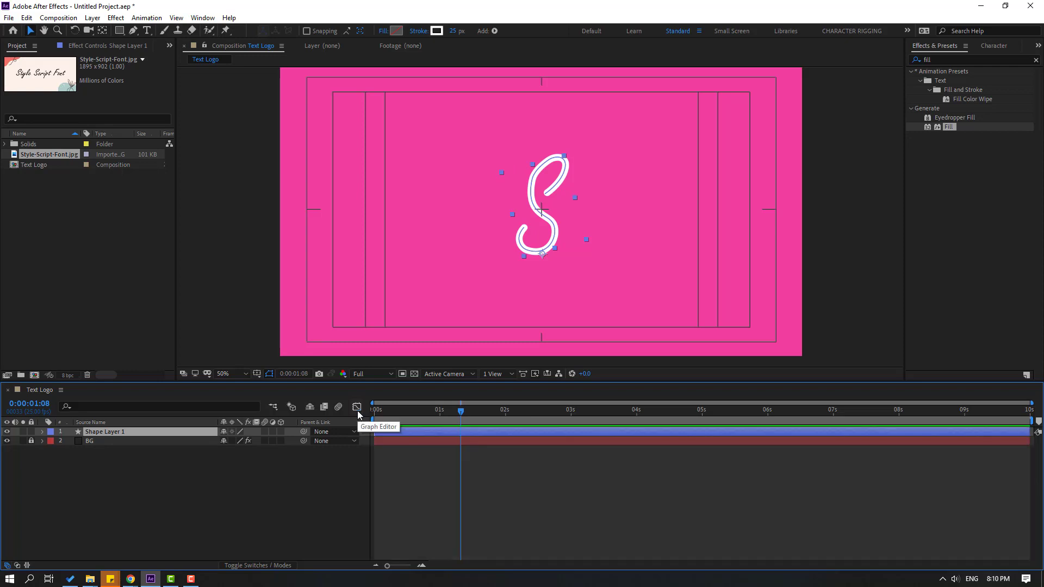
# - Keyframe the rotation of Shape Layer 1 at -93° at 0:00:00:00
pyautogui.moveTo(462, 413); pyautogui.dragTo(373, 417)
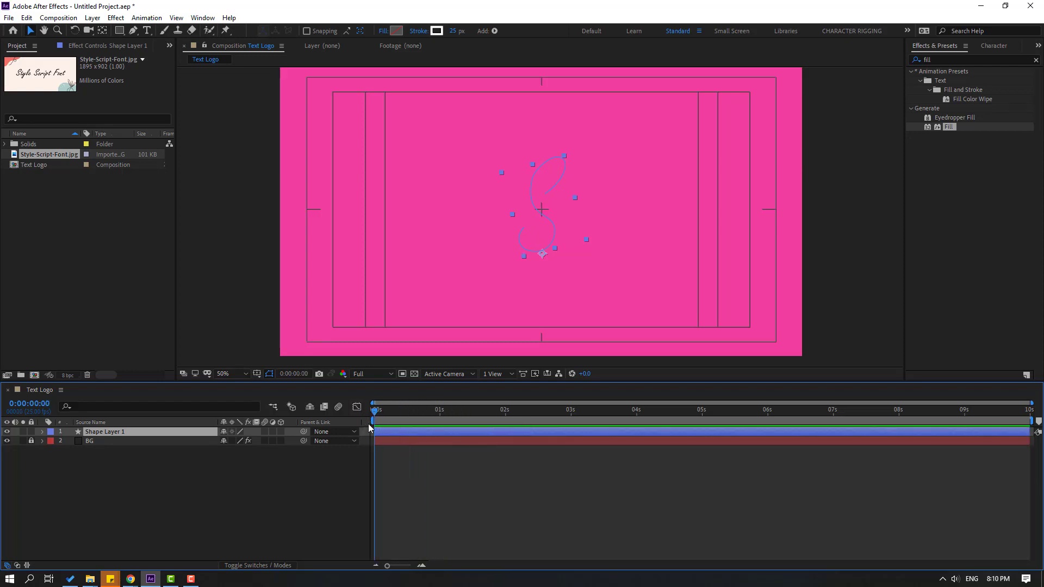
pyautogui.press('r')
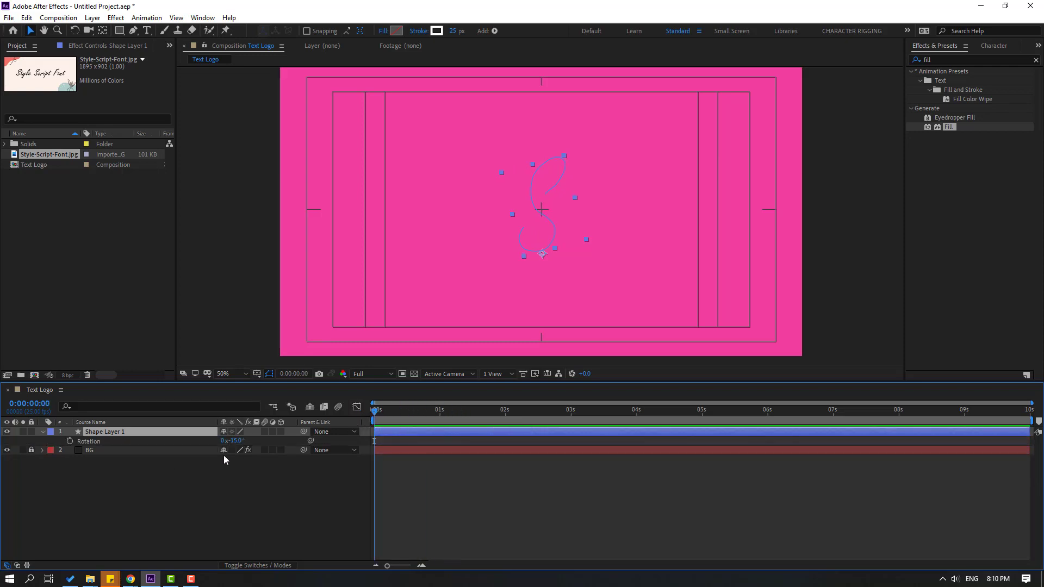
pyautogui.click(69, 441)
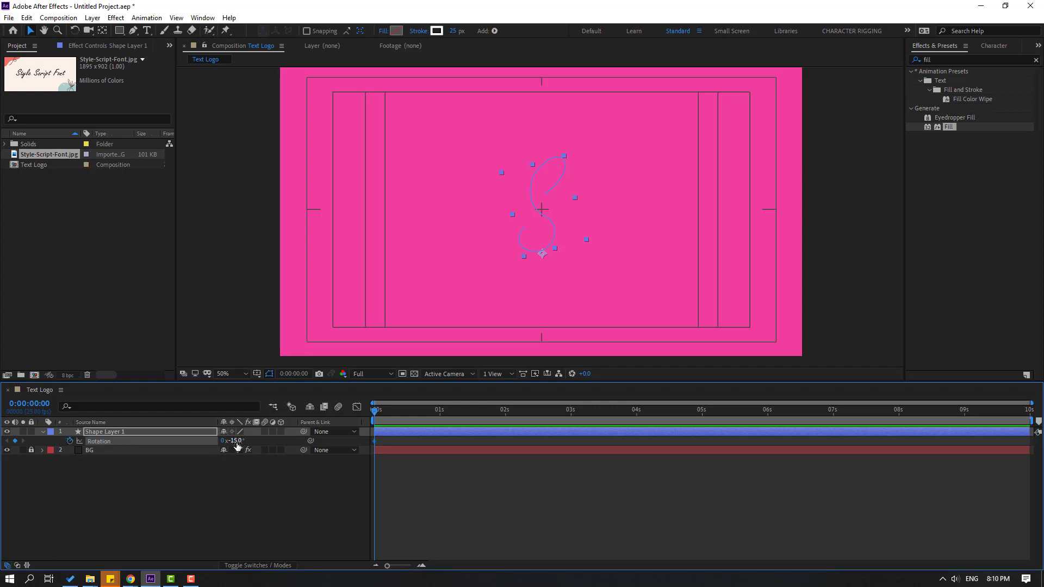
pyautogui.moveTo(231, 442); pyautogui.dragTo(214, 453)
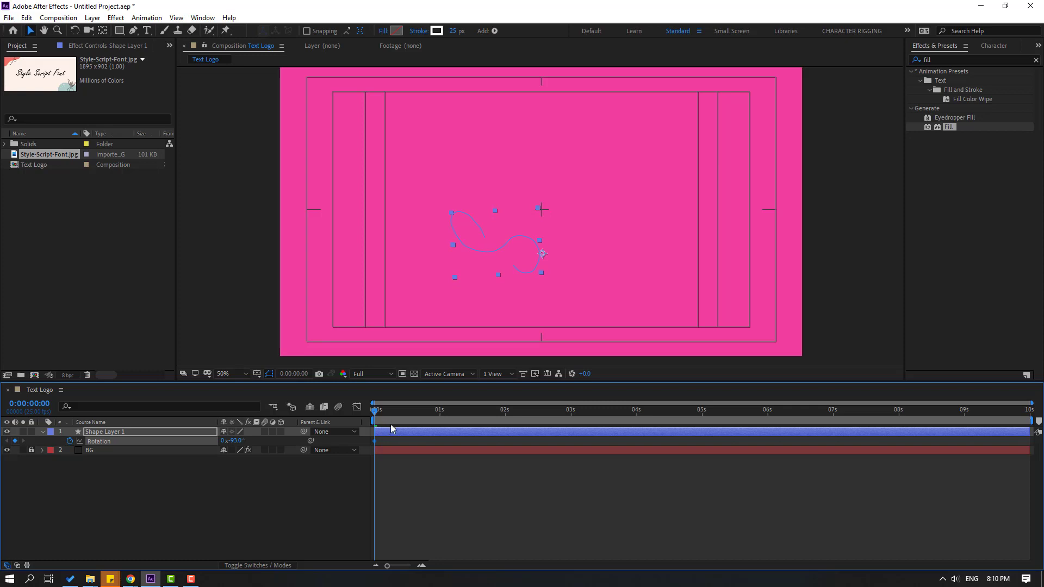
# - Keyframe the rotation of Shape Layer 1 at 0° at 0:00:00:10 and at -20° at 0:00:00:20
pyautogui.hotkey('shift', 'pagedown')
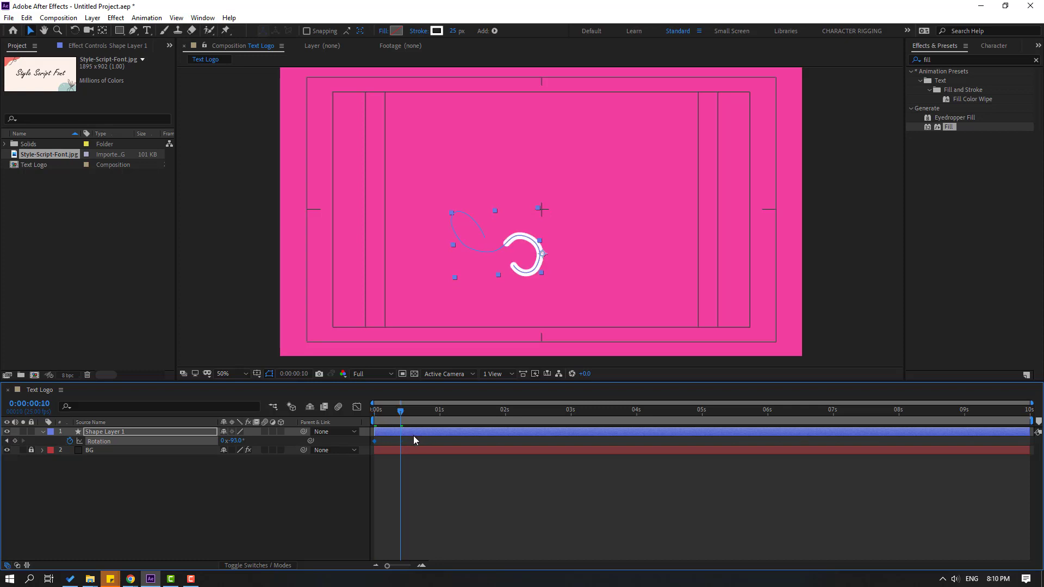
pyautogui.moveTo(234, 441); pyautogui.dragTo(273, 435)
pyautogui.hotkey('shift', 'pagedown')
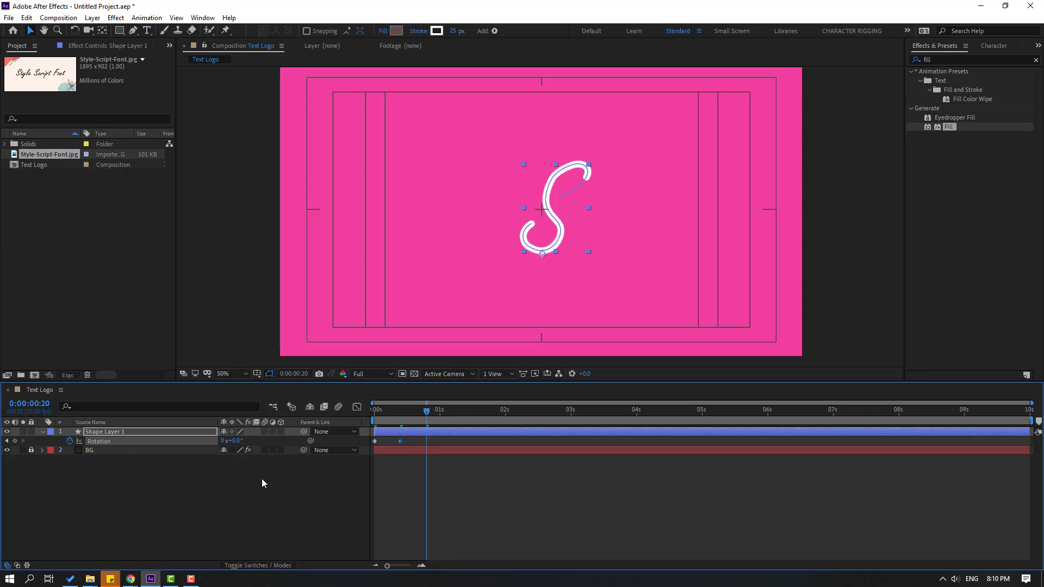
pyautogui.moveTo(233, 440); pyautogui.dragTo(227, 445)
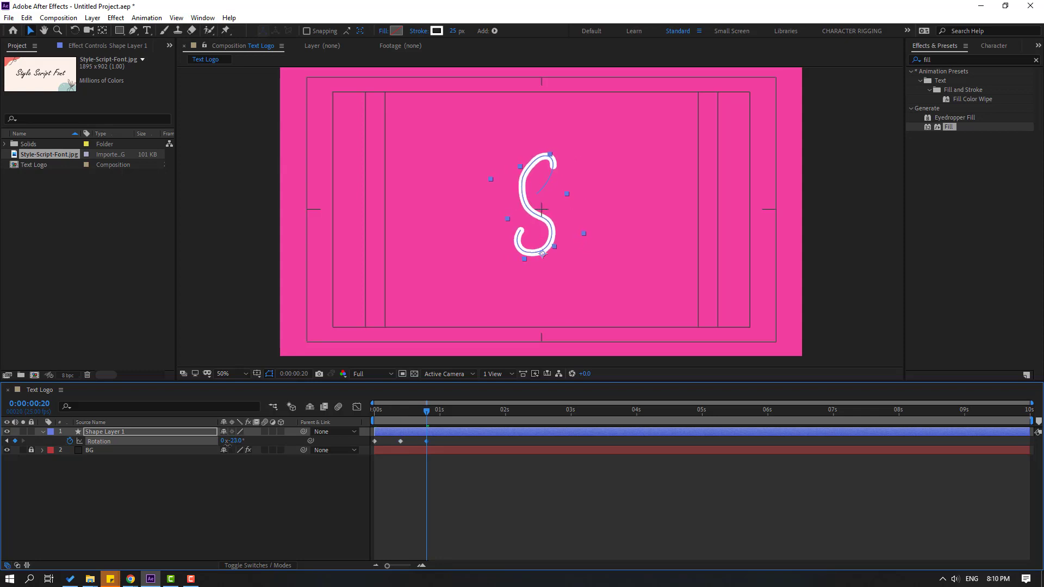
pyautogui.click(235, 440)
pyautogui.press('Return')
# - Continue the rotation swing with keyframes of -9° at 0:00:01:05, another at 0:00:01:15, and -18° at 0:00:02:00
pyautogui.hotkey('shift', 'pagedown')
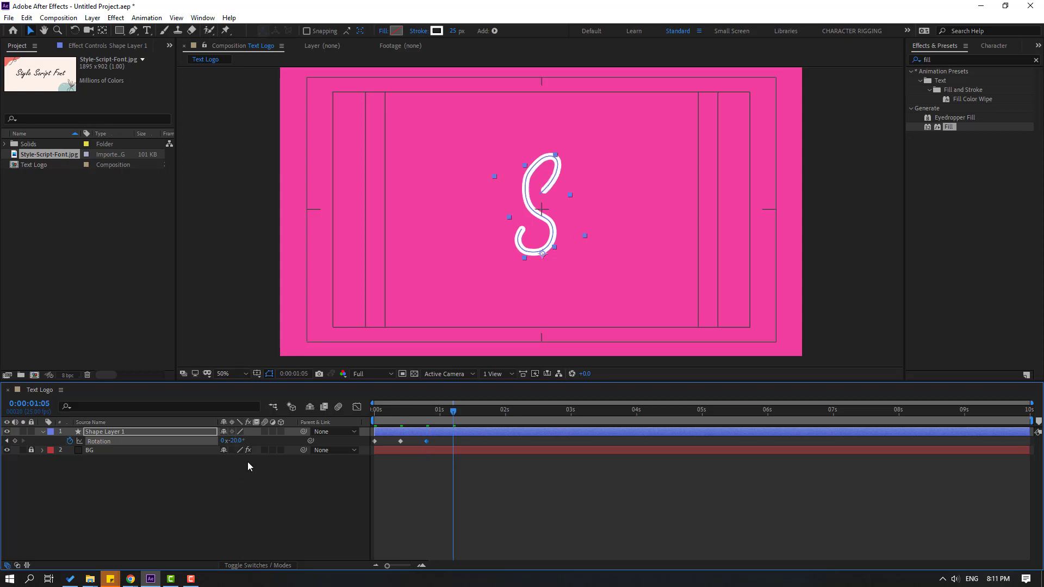
pyautogui.moveTo(234, 442); pyautogui.dragTo(237, 441)
pyautogui.hotkey('shift', 'pagedown')
pyautogui.hotkey('shift', 'pagedown')
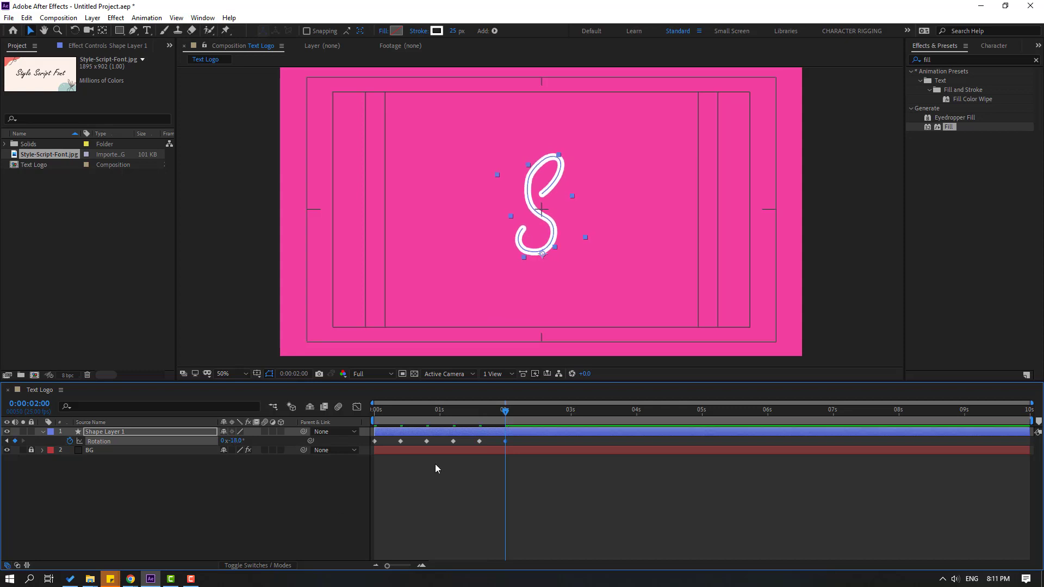
# - Apply Easy Ease to all six rotation keyframes of Shape Layer 1 and preview the swinging S
pyautogui.moveTo(520, 440); pyautogui.dragTo(365, 448)
pyautogui.rightClick(374, 442)
pyautogui.moveTo(429, 433)
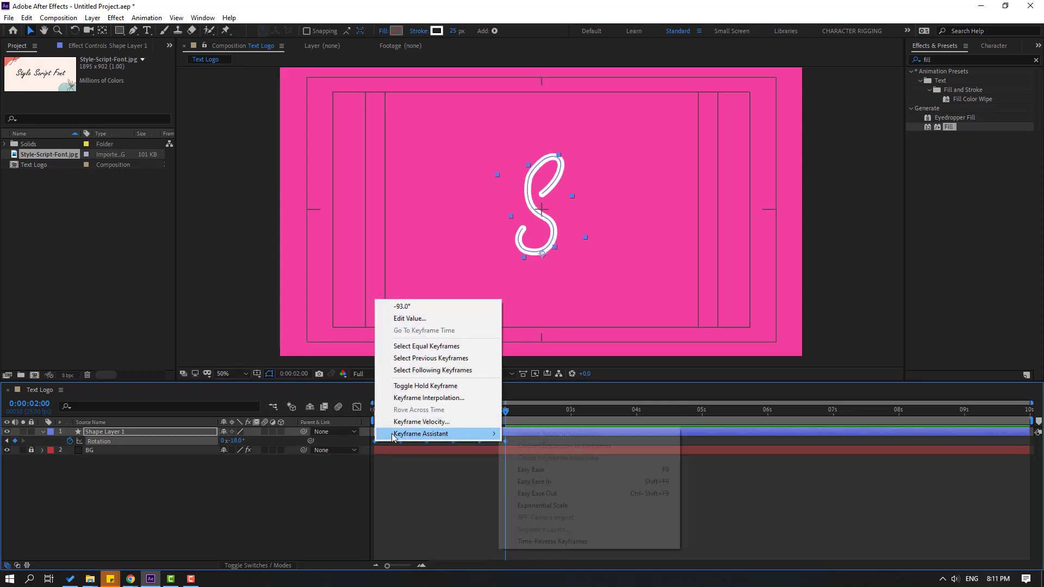
pyautogui.click(573, 470)
pyautogui.press('space')
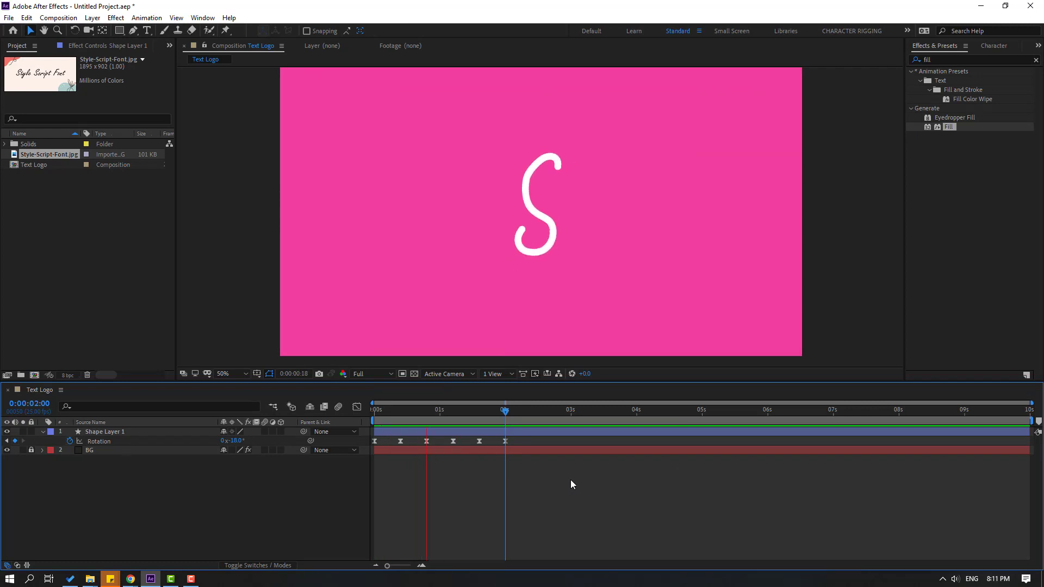
pyautogui.press("'")
# - At 0:00:01:05, draw a wavy three-point Pen path from beyond the composition's left edge to the S's lower tip
pyautogui.moveTo(491, 404); pyautogui.dragTo(453, 416)
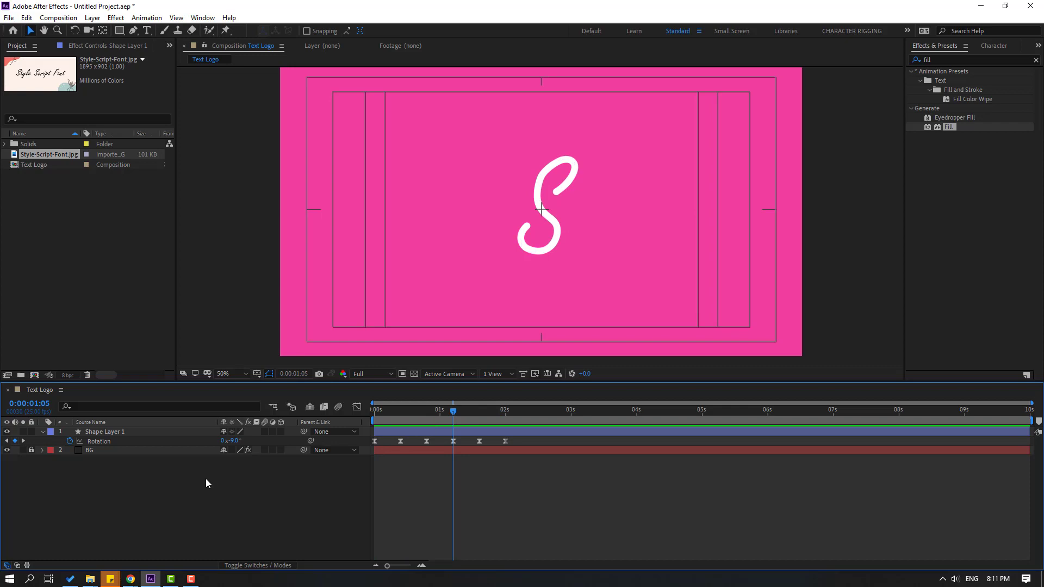
pyautogui.click(134, 31)
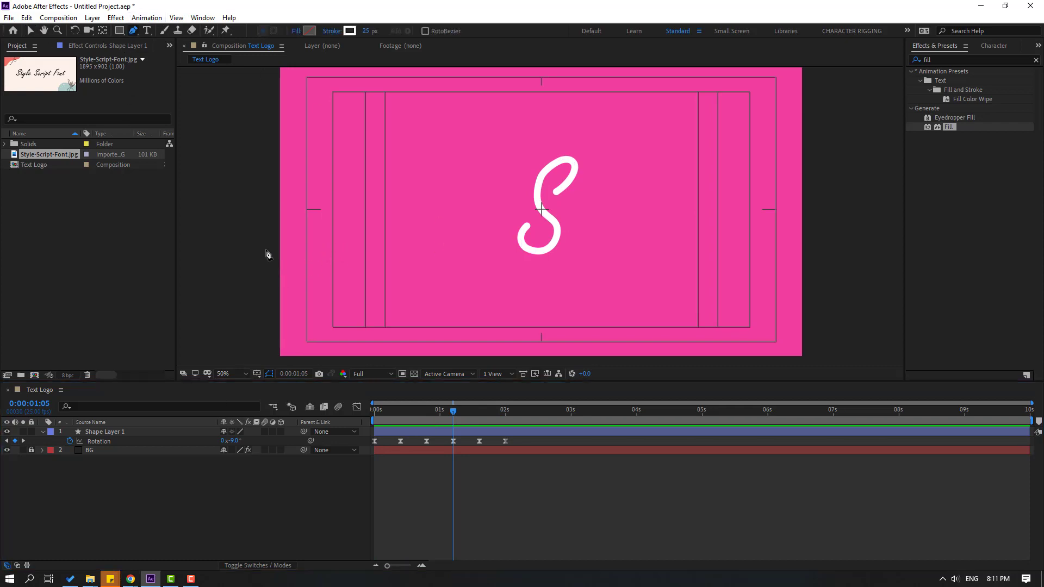
pyautogui.click(260, 232)
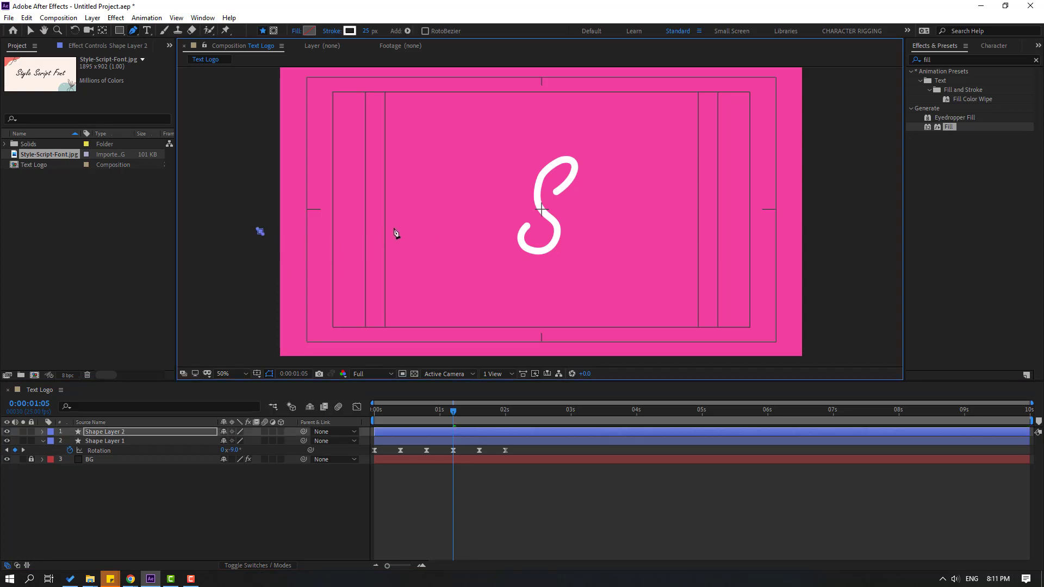
pyautogui.click(519, 225)
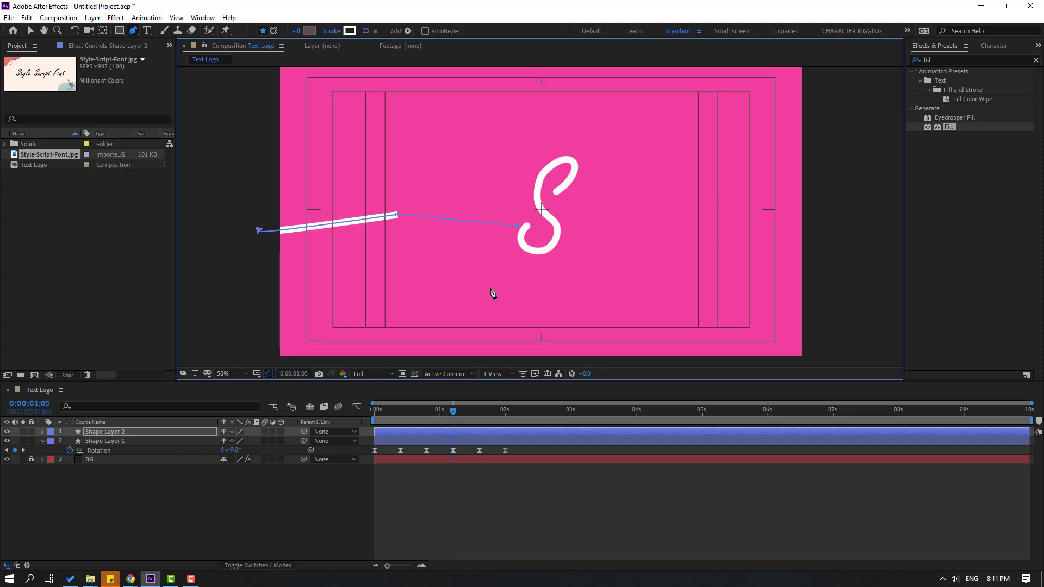
pyautogui.moveTo(518, 225); pyautogui.dragTo(524, 228)
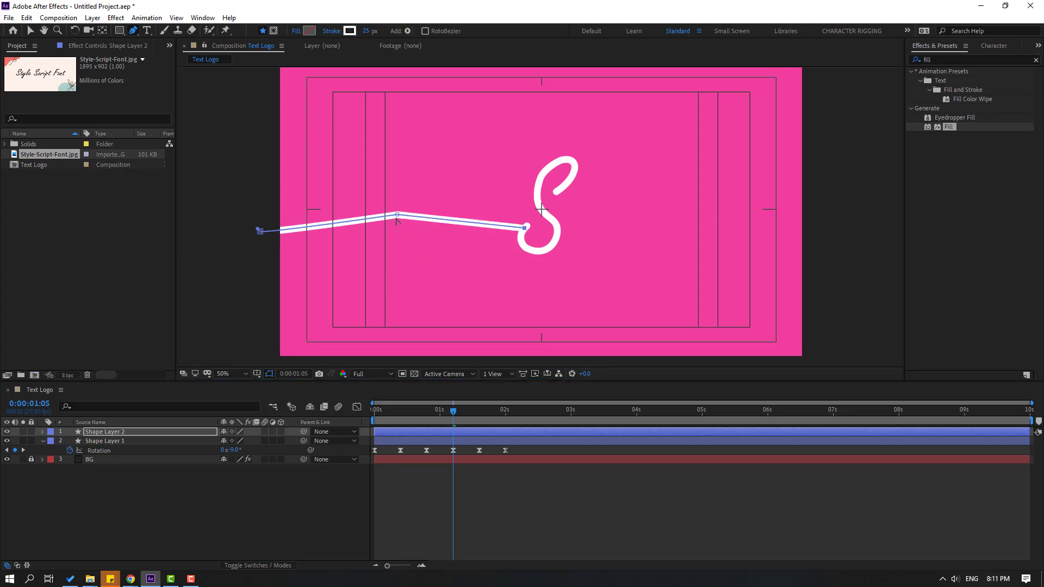
pyautogui.moveTo(397, 214); pyautogui.dragTo(409, 248)
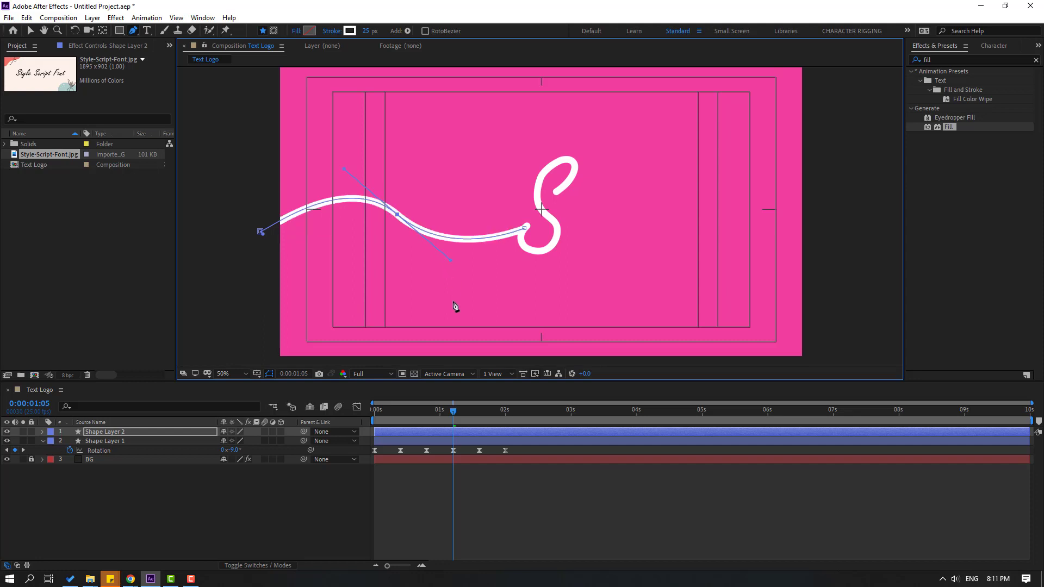
# - Solo Shape Layer 2 and set its Stroke 1 Line Cap to Round Cap
pyautogui.click(31, 29)
pyautogui.press('.')
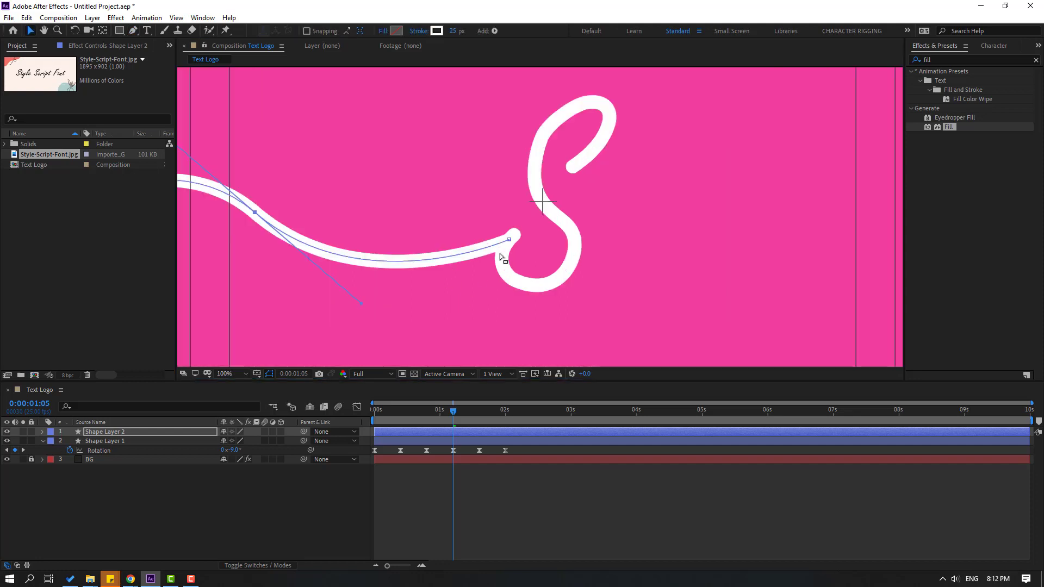
pyautogui.click(23, 431)
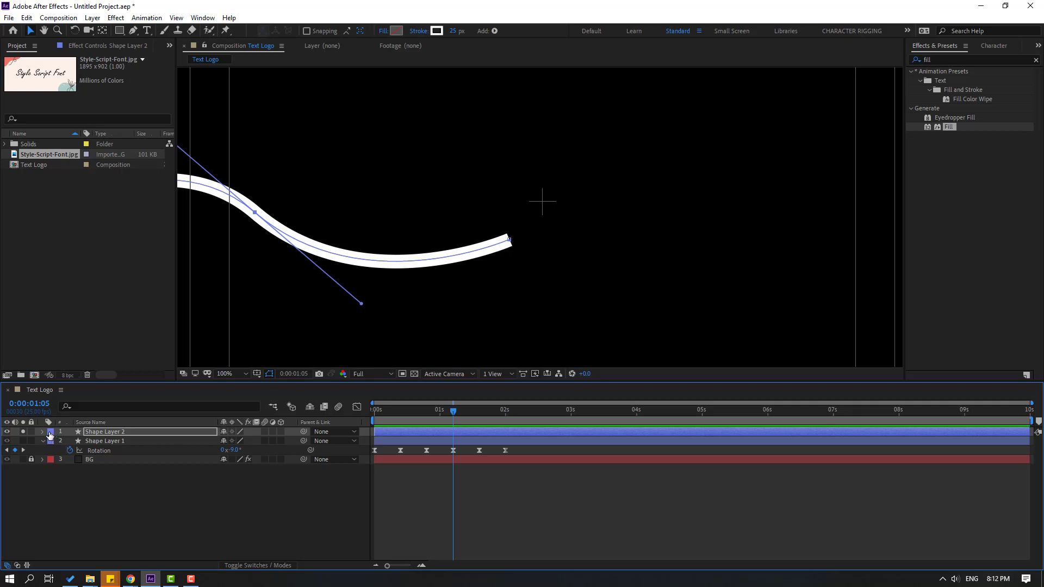
pyautogui.click(42, 432)
pyautogui.click(52, 441)
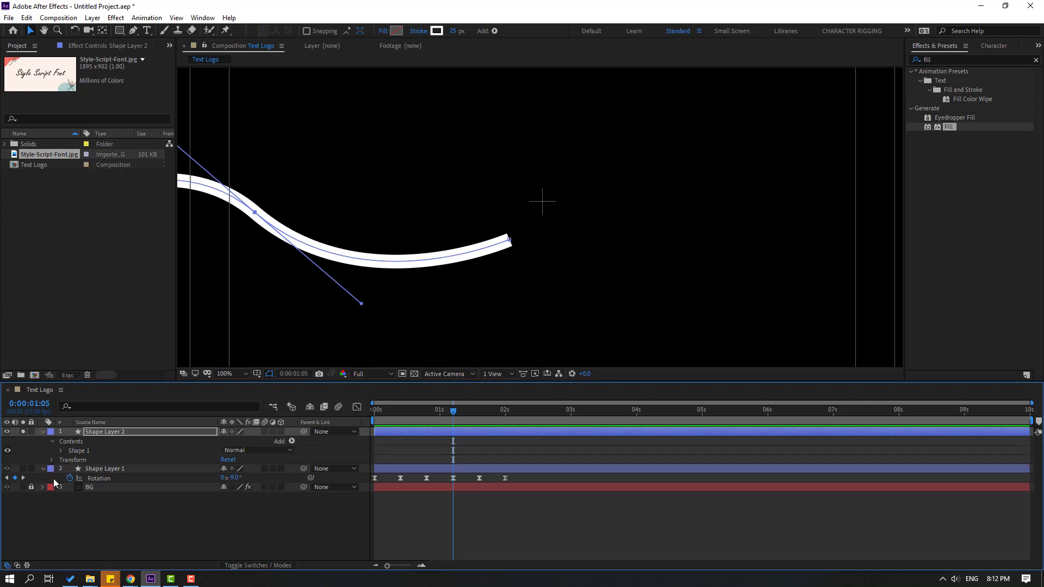
pyautogui.click(60, 451)
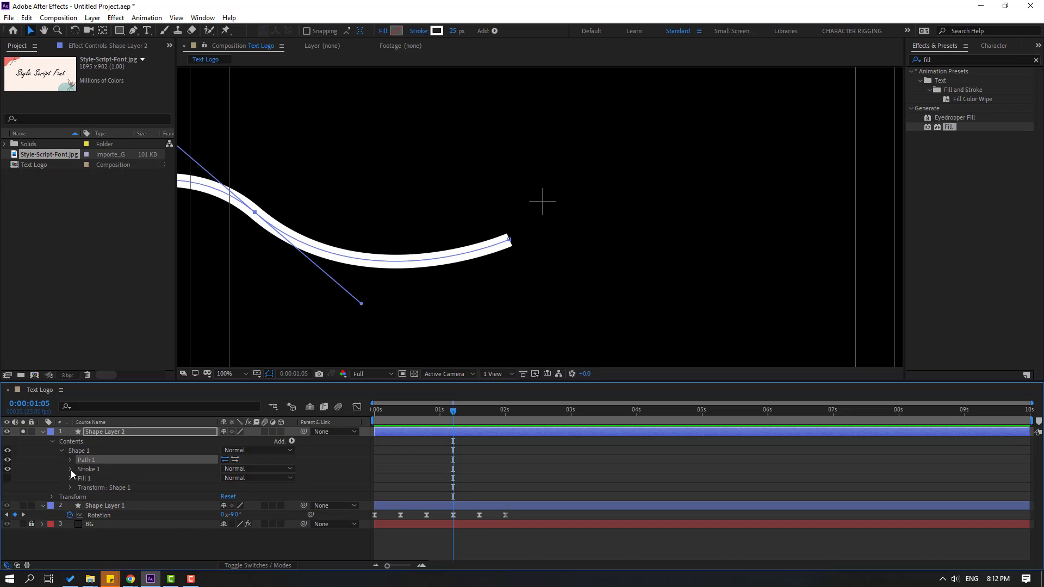
pyautogui.click(71, 469)
pyautogui.click(254, 515)
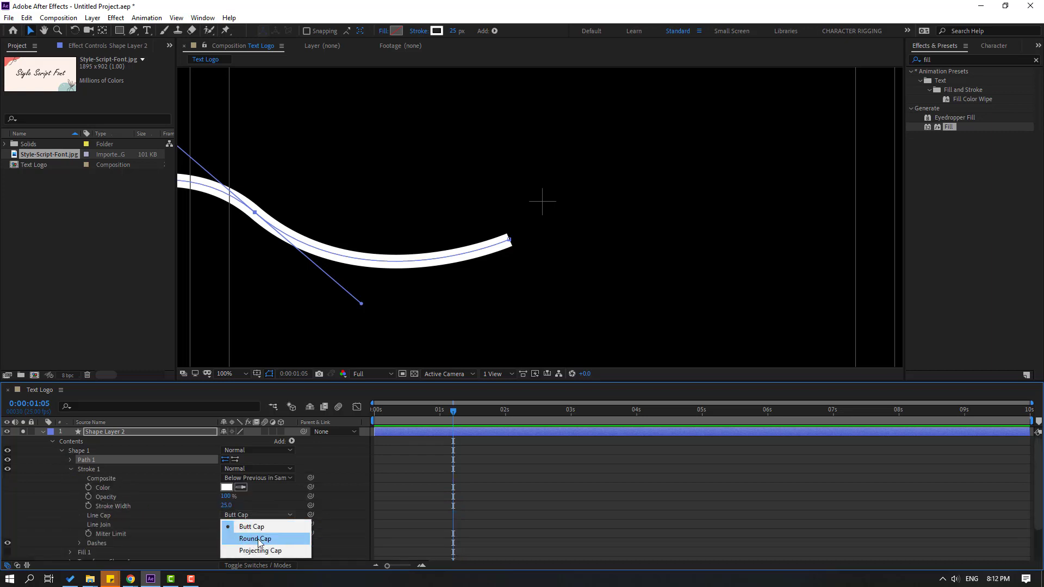
pyautogui.click(278, 539)
pyautogui.click(43, 431)
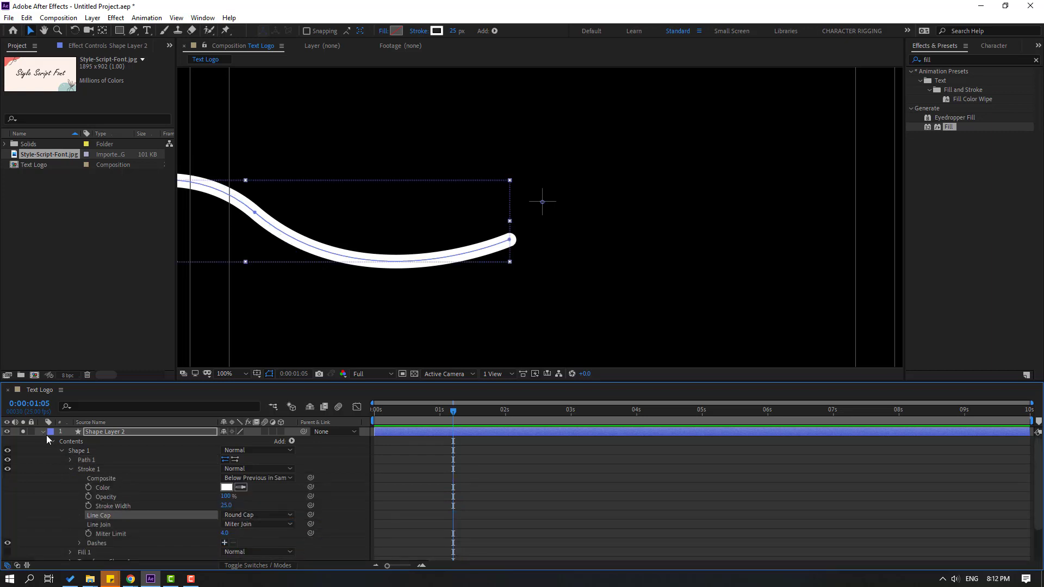
pyautogui.click(85, 504)
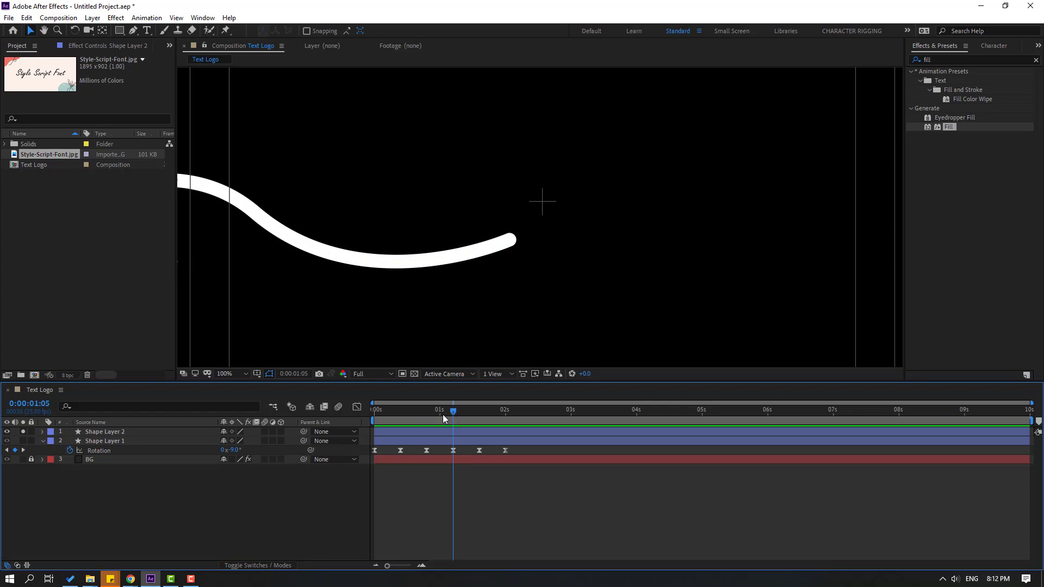
# - Add a Trim Paths operator to Shape Layer 2 at 0:00:00:00 and expand its properties
pyautogui.moveTo(443, 416); pyautogui.dragTo(367, 419)
pyautogui.click(109, 431)
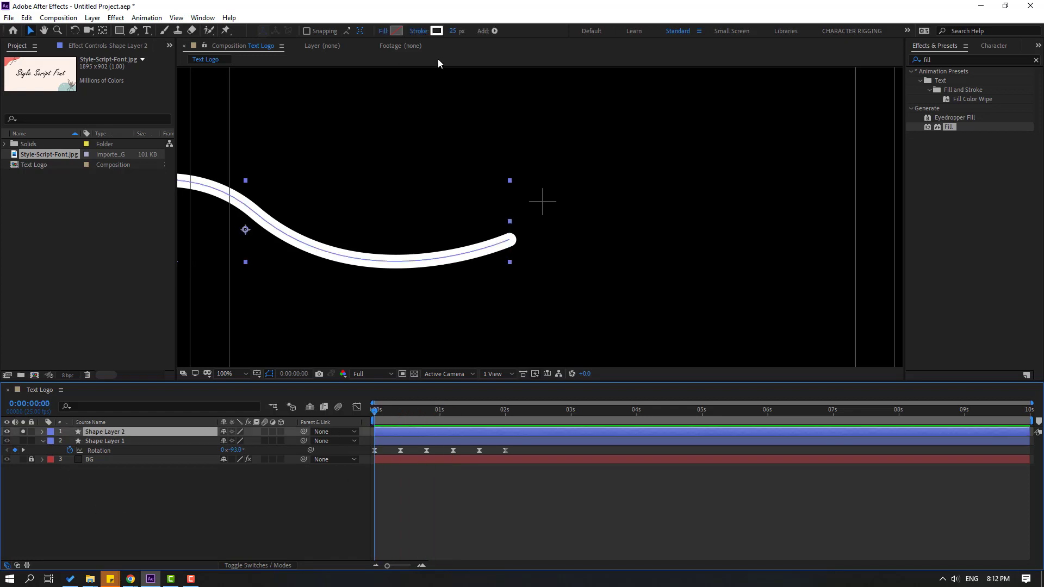
pyautogui.click(494, 31)
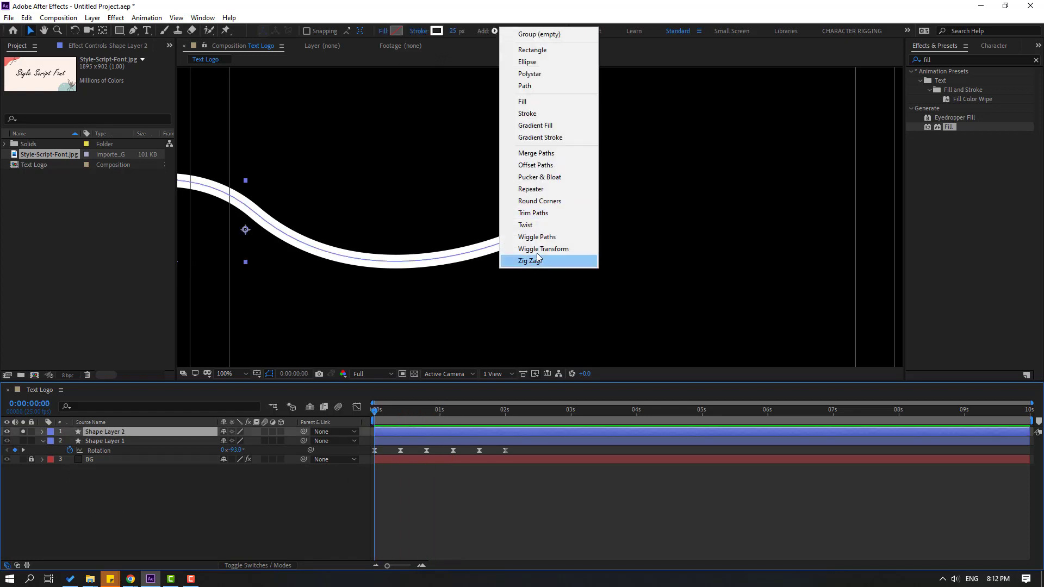
pyautogui.click(555, 214)
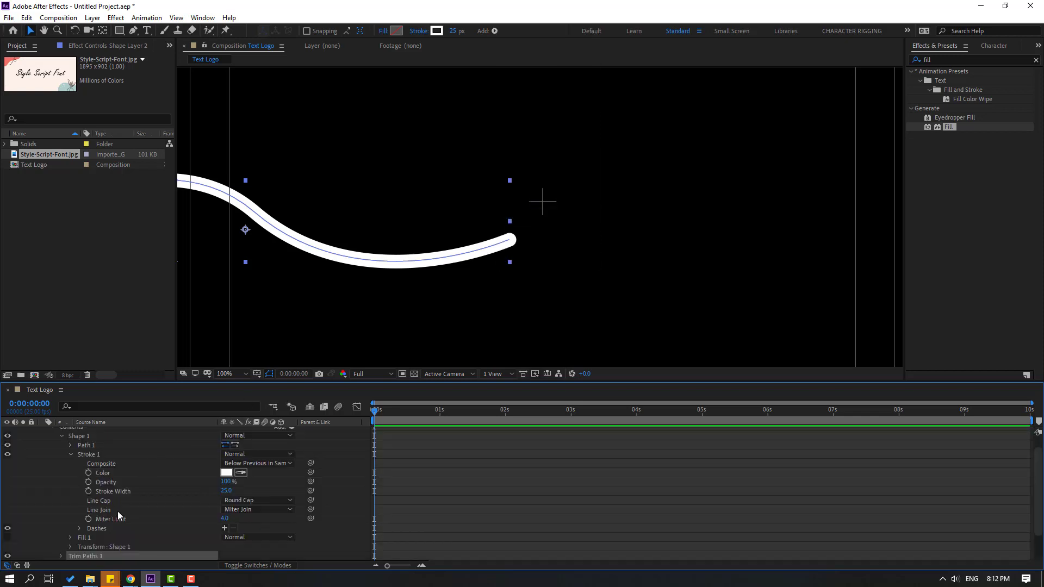
pyautogui.scroll(1, 70, 474)
pyautogui.click(71, 470)
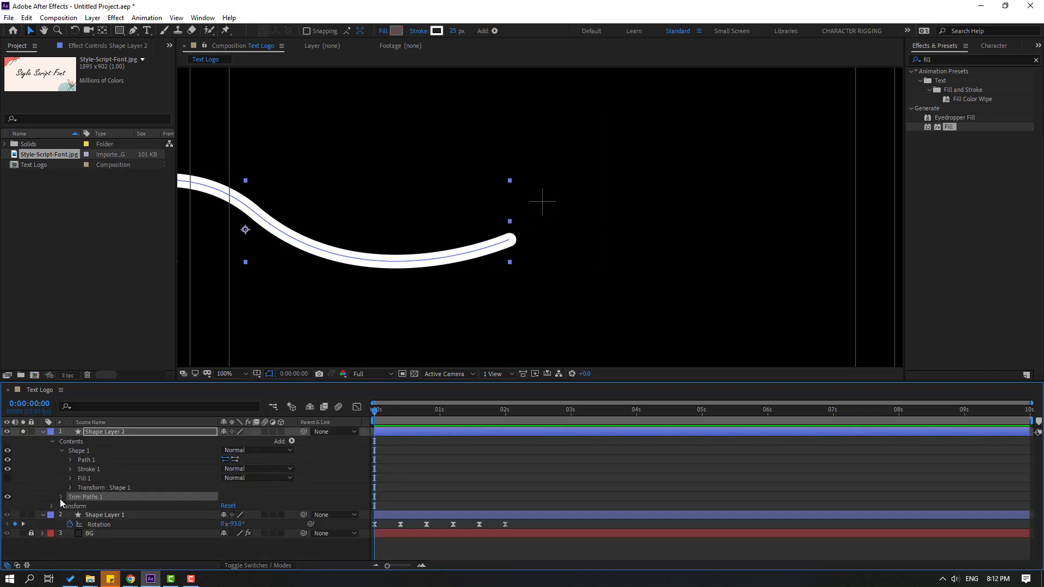
pyautogui.click(60, 497)
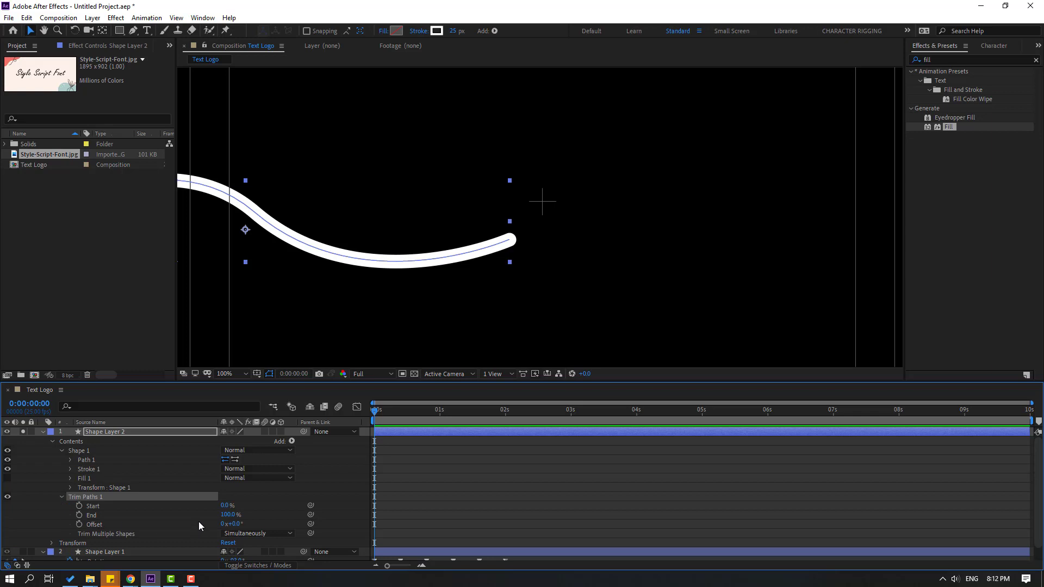
# - Keyframe Shape Layer 2's Trim Paths End from 0% at 0:00:00:00 to 100% at 0:00:01:00
pyautogui.write('0')
pyautogui.press('Return')
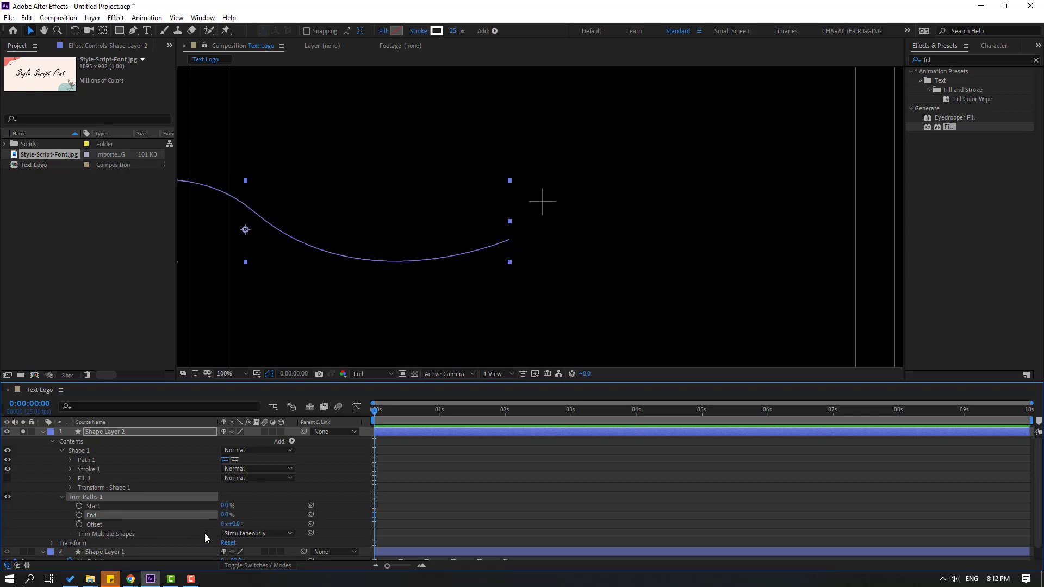
pyautogui.click(79, 515)
pyautogui.moveTo(385, 414); pyautogui.dragTo(440, 413)
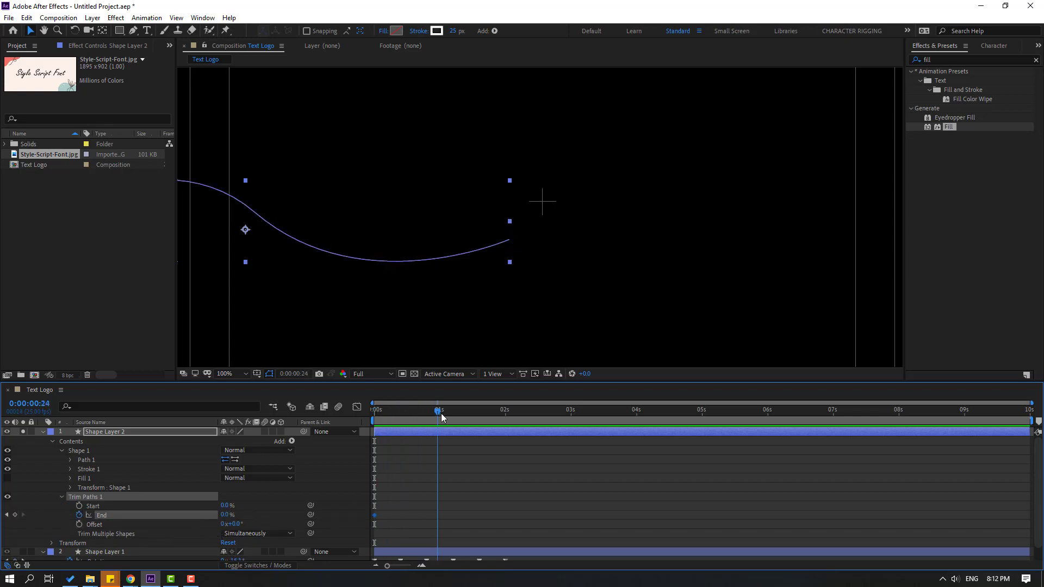
pyautogui.moveTo(223, 519); pyautogui.dragTo(513, 281)
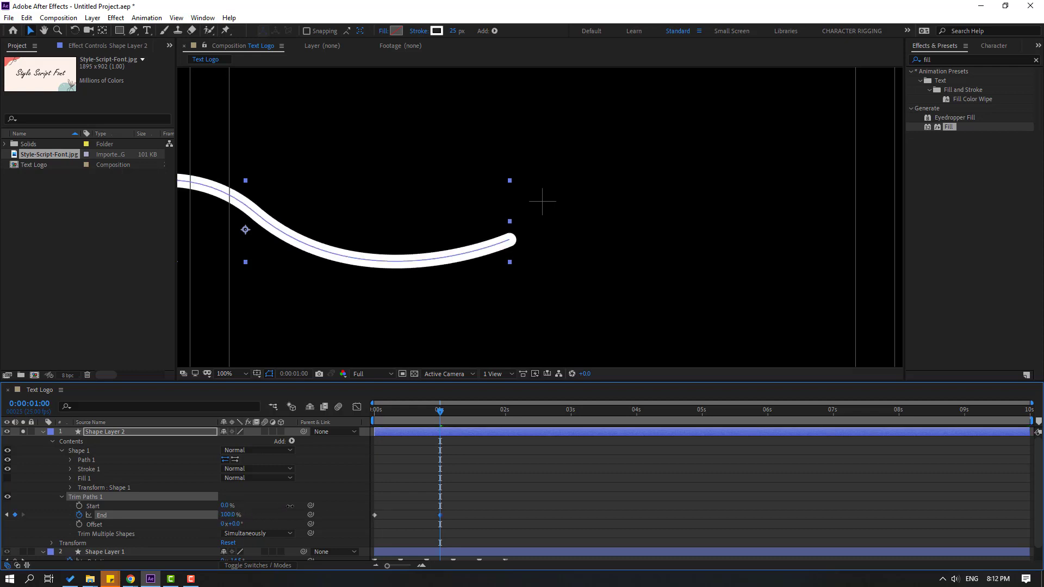
# - Keyframe Shape Layer 2's Trim Paths Start from 0% at about 0:00:00:11 to 100% at 0:00:01:12
pyautogui.press(',')
pyautogui.moveTo(439, 412)
pyautogui.mouseDown()
pyautogui.moveTo(397, 412)
pyautogui.moveTo(472, 414)
pyautogui.mouseUp()
pyautogui.click(78, 506)
pyautogui.click(226, 505)
pyautogui.write('100')
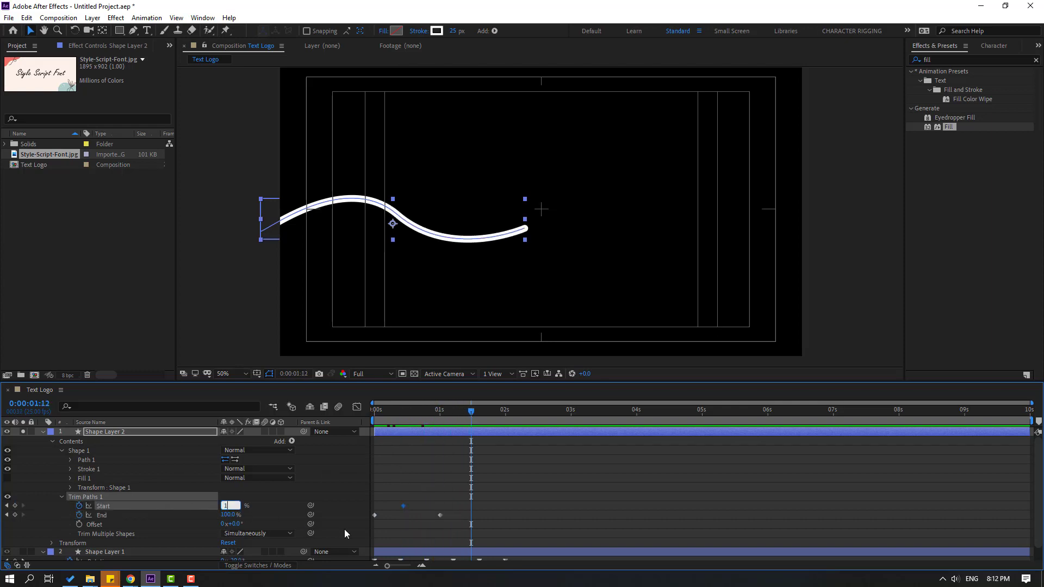
pyautogui.press('Return')
# - Apply Easy Ease to all Start and End keyframes of Trim Paths 1 and preview the wavy line
pyautogui.moveTo(500, 497); pyautogui.dragTo(363, 538)
pyautogui.rightClick(375, 515)
pyautogui.moveTo(424, 509)
pyautogui.click(538, 438)
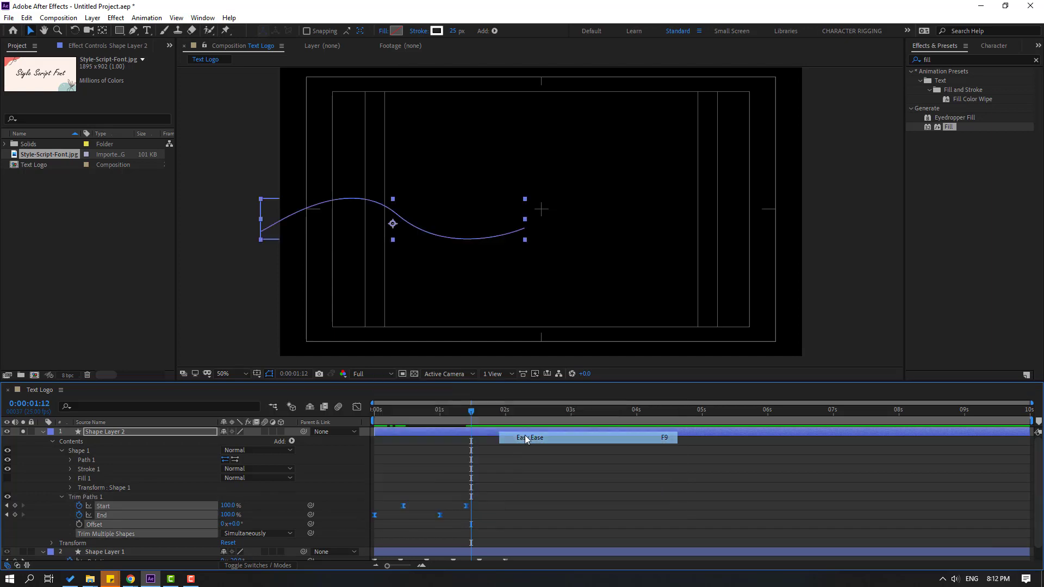
pyautogui.press('space')
pyautogui.press('space')
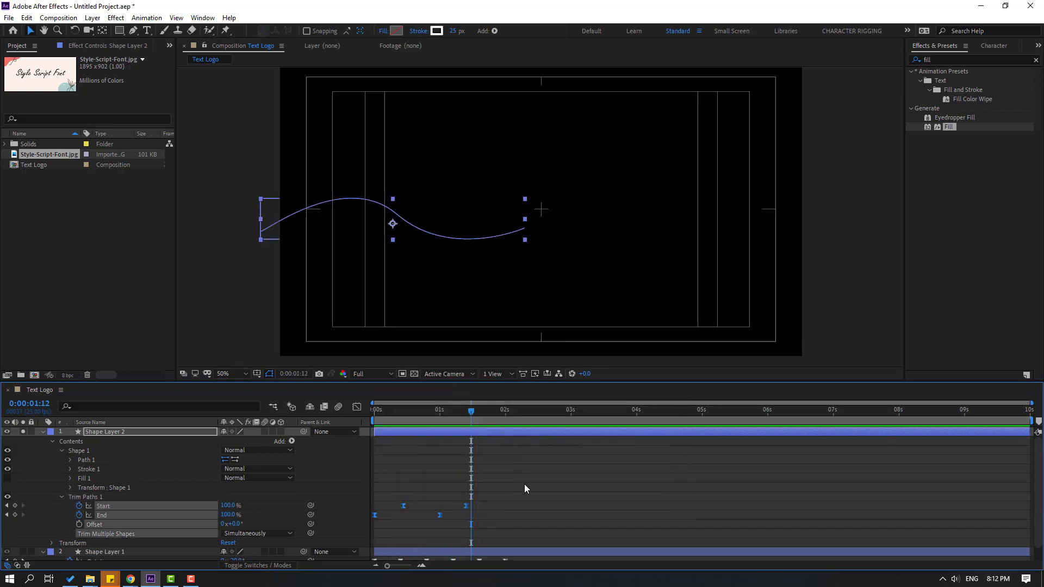
# - Open the speed graph for the Trim Paths keyframes, shape both the Start and End curves to peak early, and preview
pyautogui.moveTo(524, 484); pyautogui.dragTo(387, 517)
pyautogui.click(357, 407)
pyautogui.moveTo(476, 523)
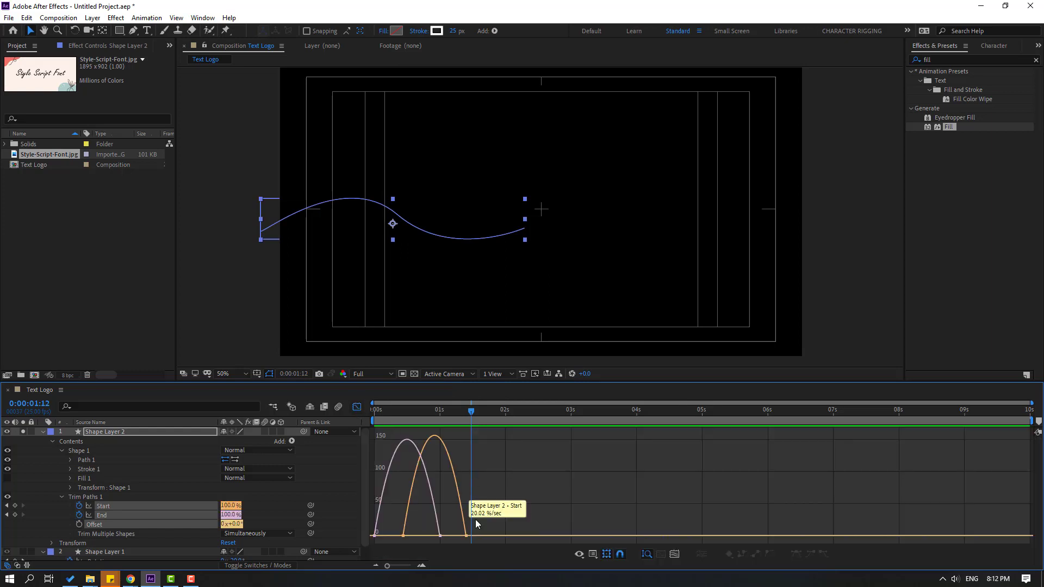
pyautogui.moveTo(460, 534); pyautogui.dragTo(409, 534)
pyautogui.press('space')
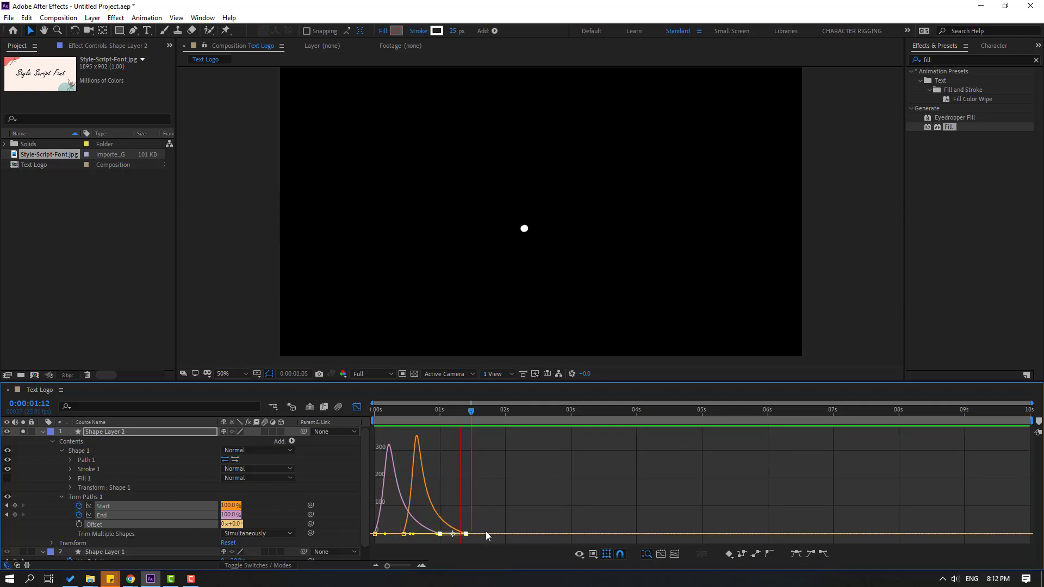
pyautogui.press('space')
# - Reshape the Start and End speed curves to peak sharply near their last keyframes, preview, and return to the layer timeline
pyautogui.moveTo(412, 530)
pyautogui.mouseDown()
pyautogui.moveTo(371, 542)
pyautogui.moveTo(423, 536)
pyautogui.mouseUp()
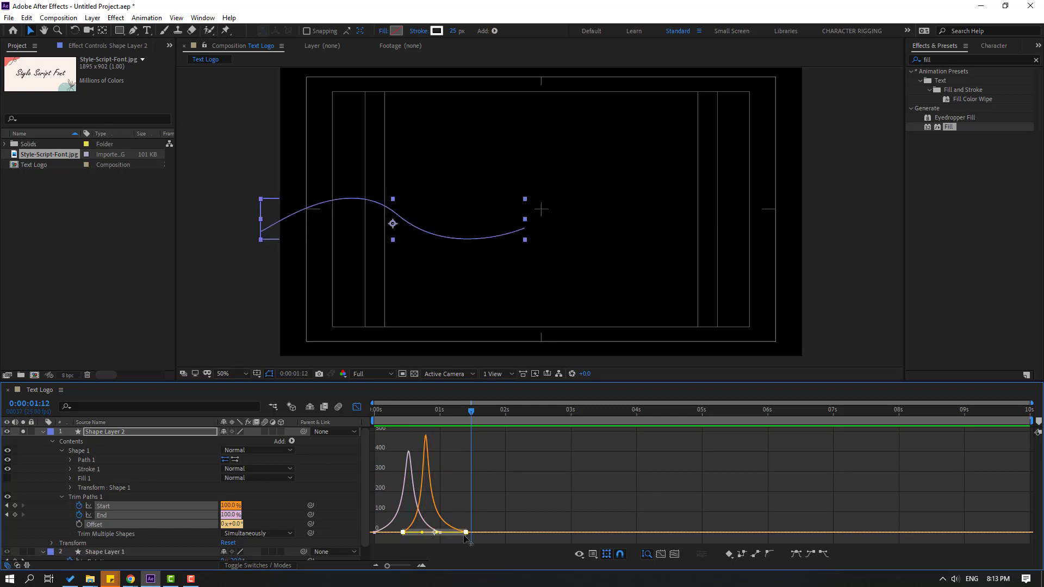
pyautogui.moveTo(491, 527); pyautogui.dragTo(438, 539)
pyautogui.click(468, 536)
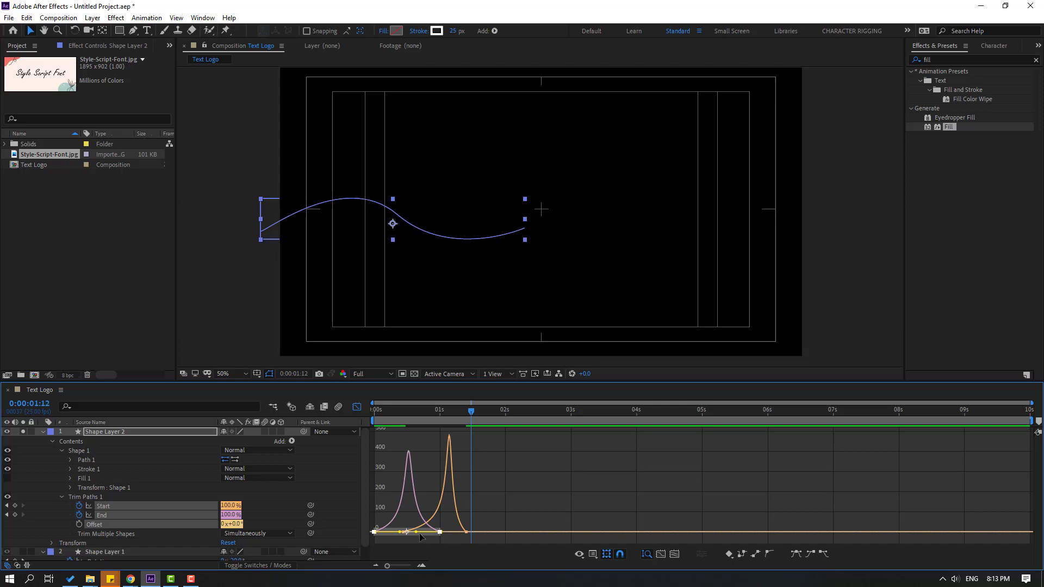
pyautogui.moveTo(416, 532)
pyautogui.mouseDown()
pyautogui.moveTo(433, 532)
pyautogui.moveTo(416, 532)
pyautogui.mouseUp()
pyautogui.press('space')
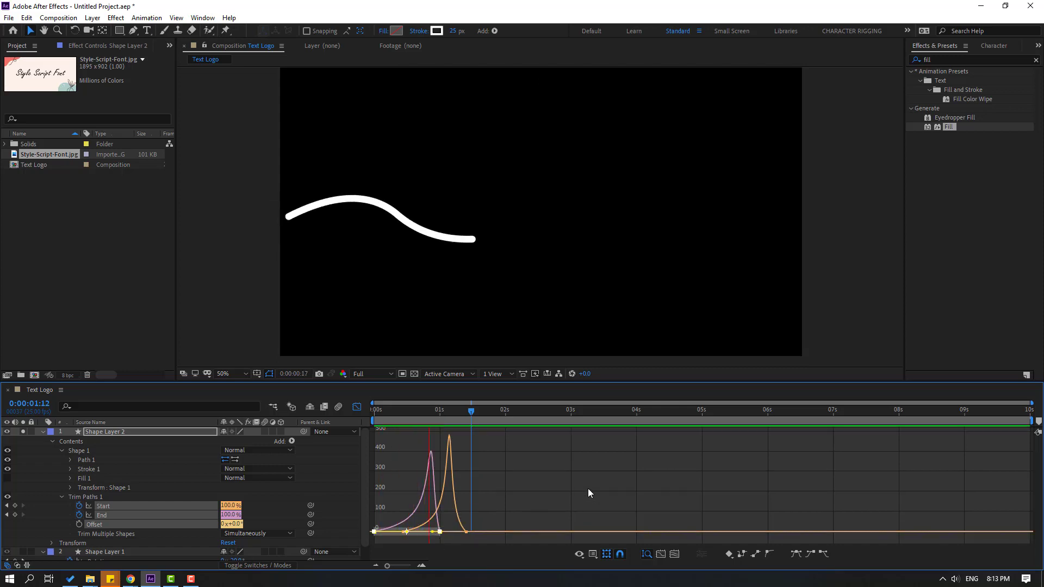
pyautogui.press('space')
pyautogui.click(356, 407)
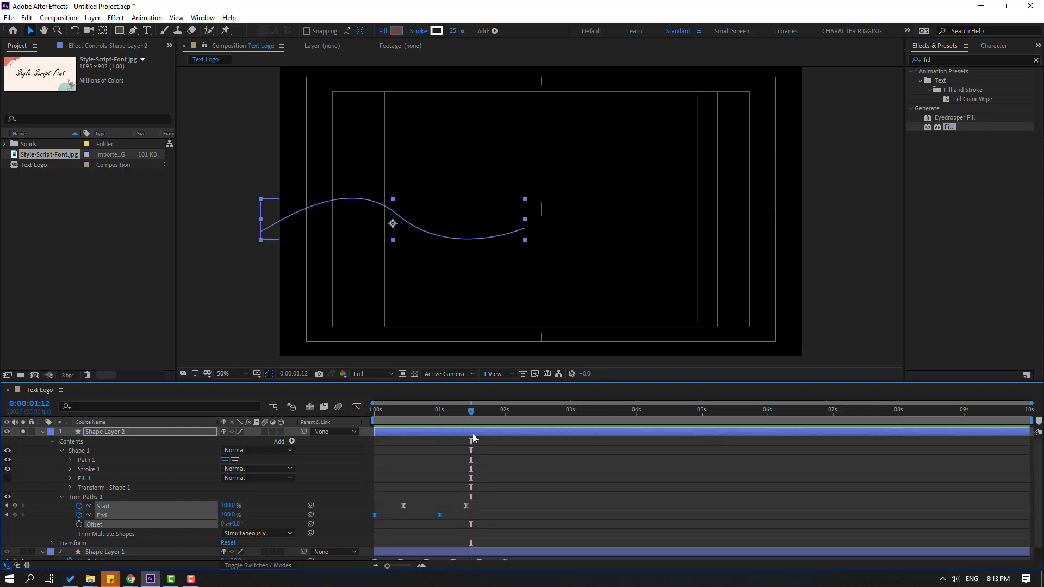
# - Show only Shape Layer 2's keyframed properties, pull the Start and End keyframes earlier to finish within about one second, and preview
pyautogui.moveTo(470, 411); pyautogui.dragTo(408, 417)
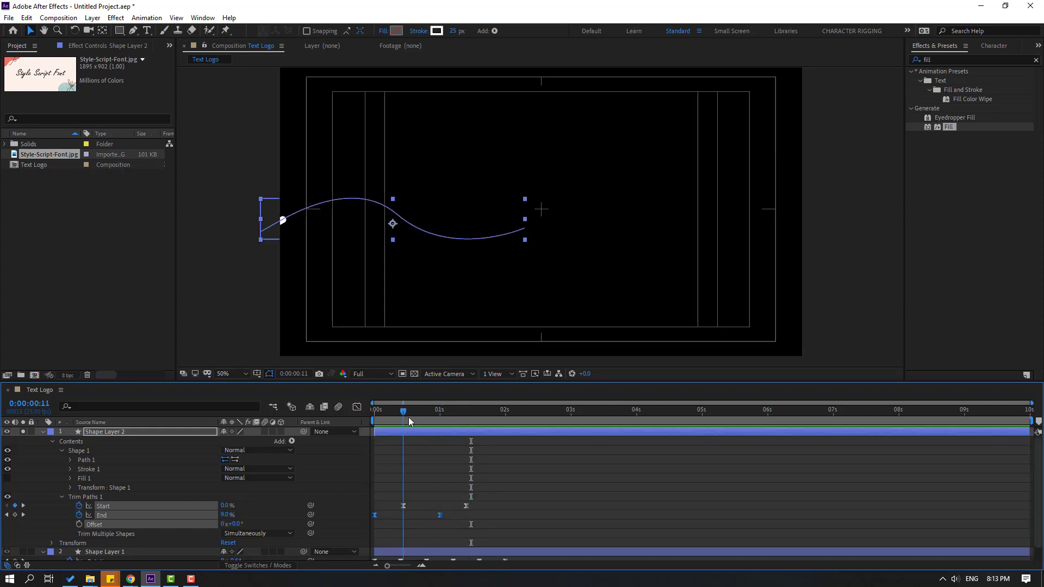
pyautogui.click(43, 431)
pyautogui.press('u')
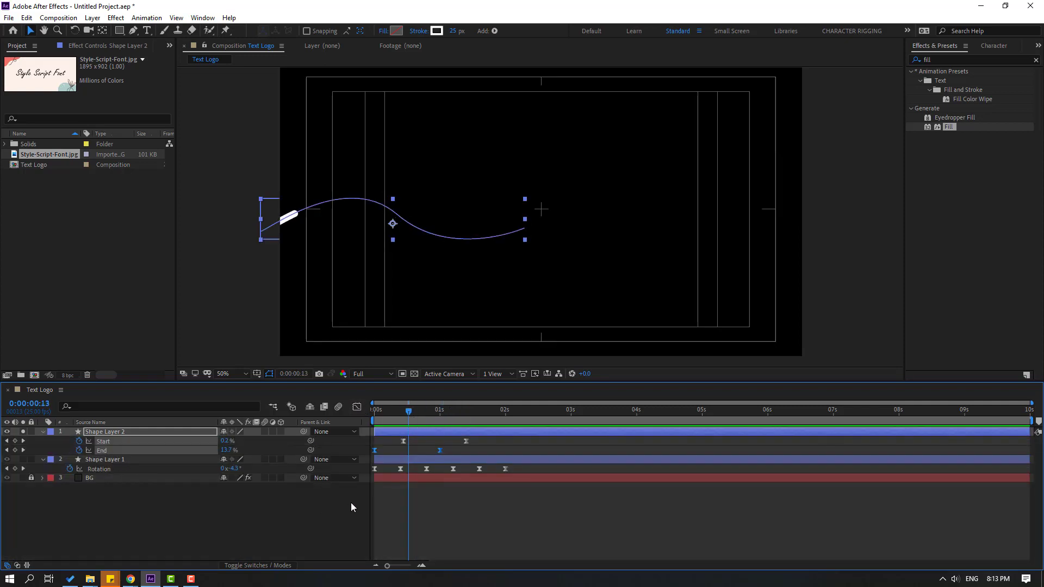
pyautogui.moveTo(477, 439)
pyautogui.mouseDown()
pyautogui.moveTo(438, 455)
pyautogui.moveTo(396, 442)
pyautogui.moveTo(452, 440)
pyautogui.moveTo(420, 451)
pyautogui.mouseUp()
pyautogui.click(416, 442)
pyautogui.click(455, 442)
pyautogui.click(426, 456)
pyautogui.click(476, 450)
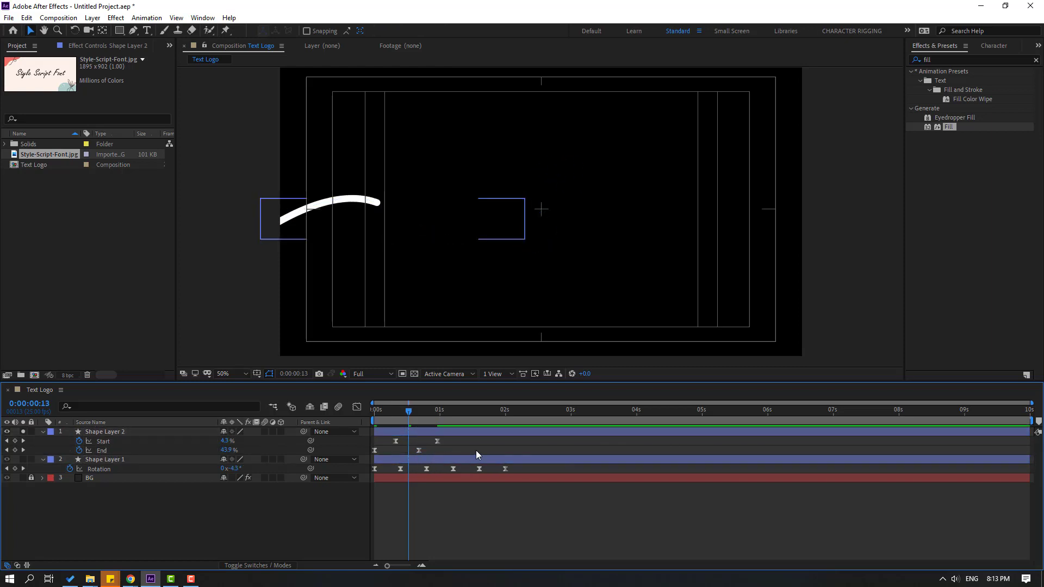
pyautogui.press('space')
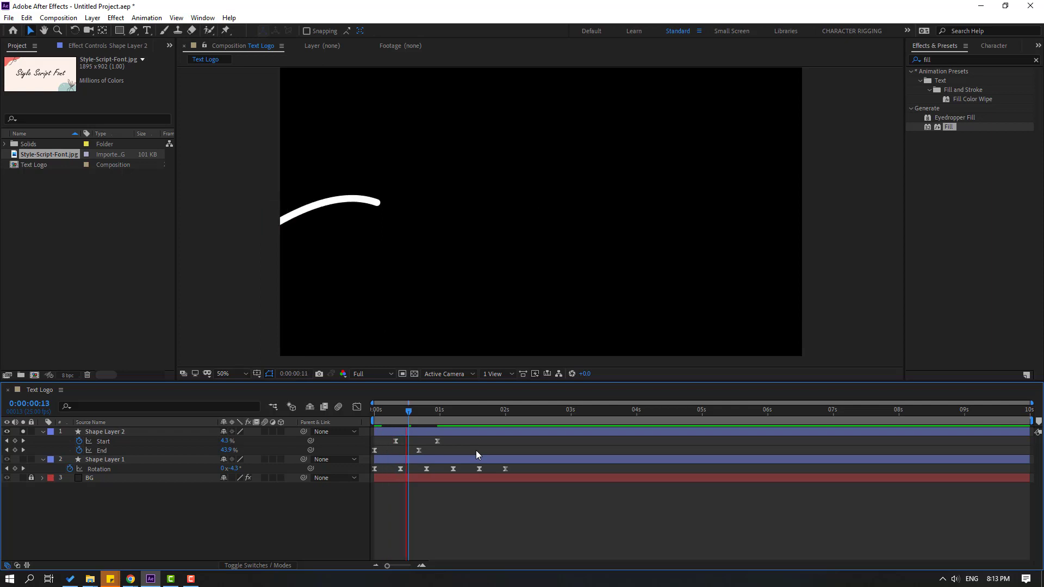
pyautogui.press('space')
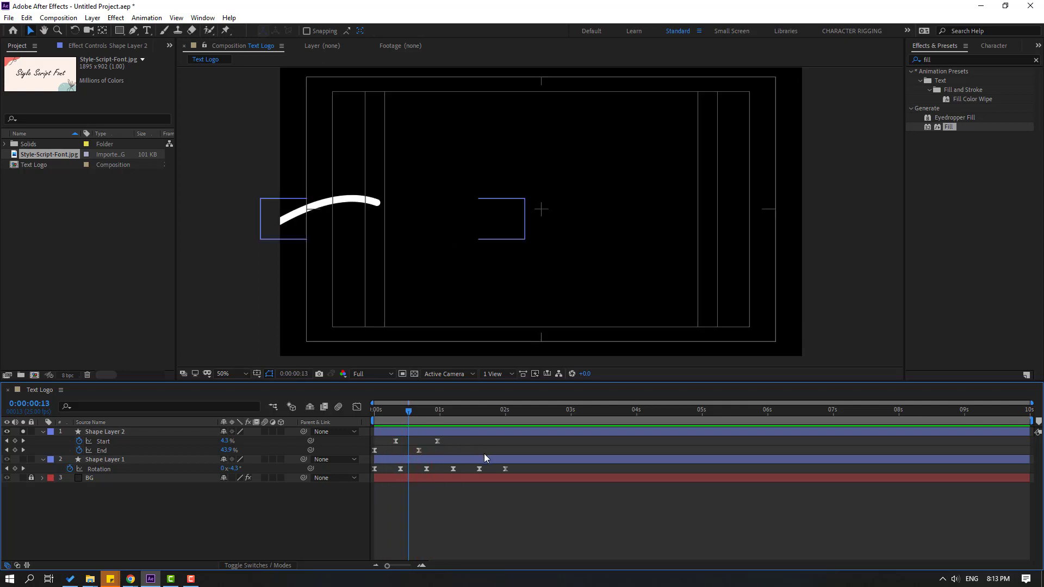
# - Unsolo Shape Layer 2 and shift Shape Layer 1 to start at about 0:00:00:15
pyautogui.click(24, 431)
pyautogui.moveTo(392, 412); pyautogui.dragTo(415, 413)
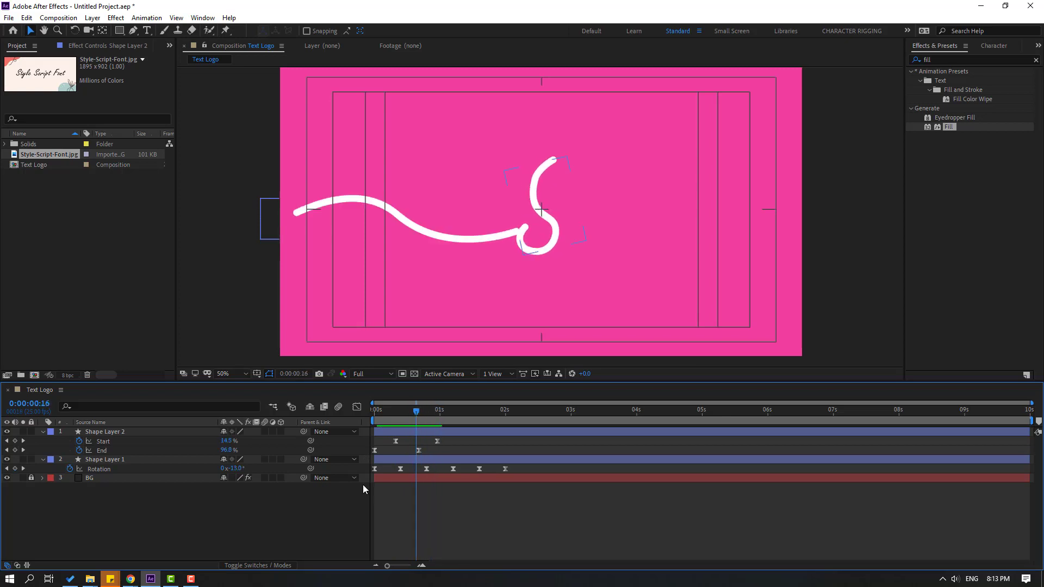
pyautogui.click(104, 462)
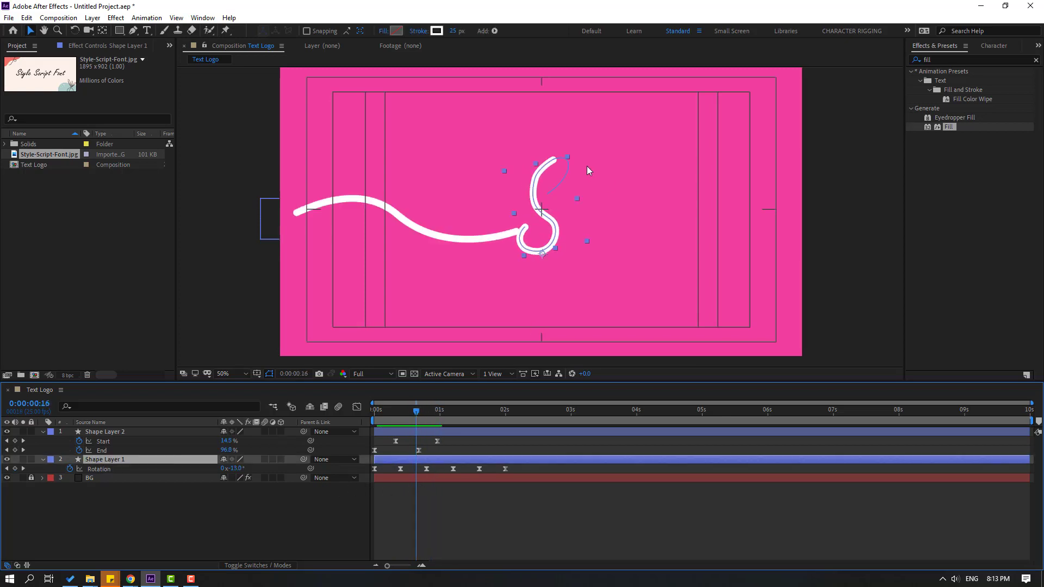
pyautogui.moveTo(387, 462); pyautogui.dragTo(427, 463)
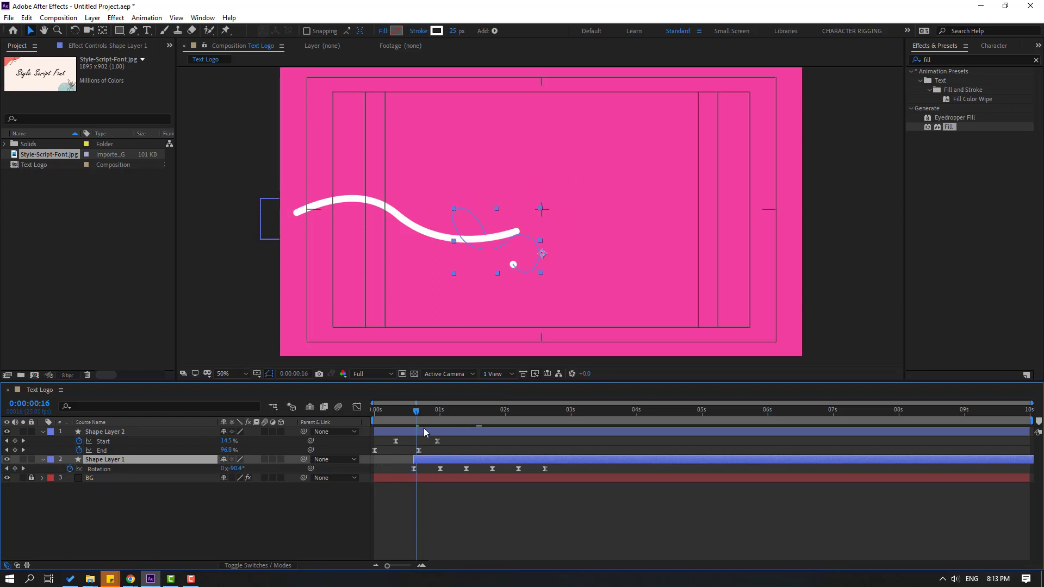
# - Shift Shape Layer 1 earlier to start at about 0:00:00:11 and preview the line leading into the S
pyautogui.click(425, 433)
pyautogui.moveTo(417, 411)
pyautogui.mouseDown()
pyautogui.moveTo(438, 413)
pyautogui.moveTo(408, 415)
pyautogui.moveTo(438, 413)
pyautogui.moveTo(429, 414)
pyautogui.mouseUp()
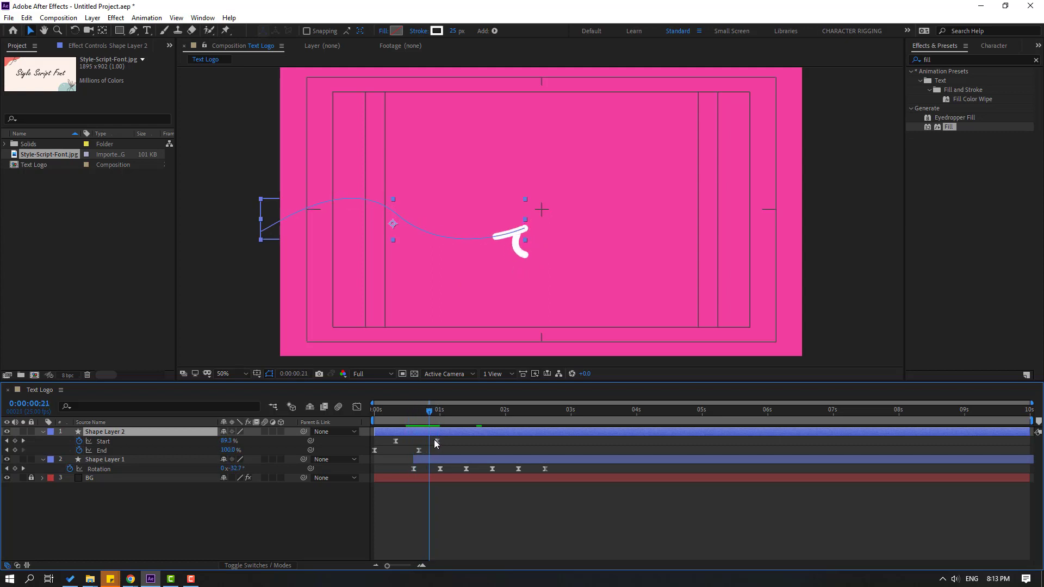
pyautogui.moveTo(438, 464); pyautogui.dragTo(428, 464)
pyautogui.press('space')
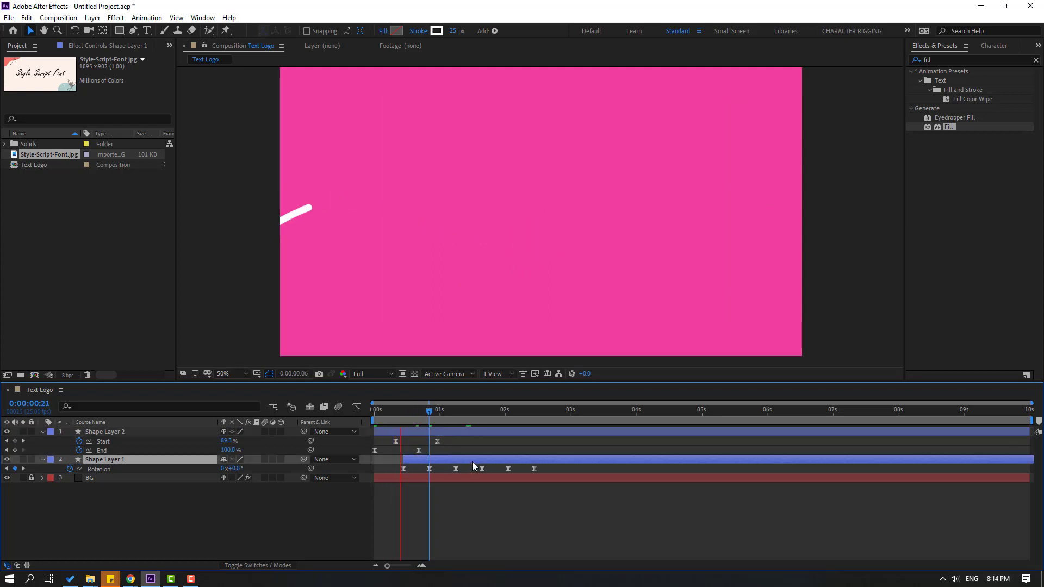
pyautogui.scroll(-3, 575, 261)
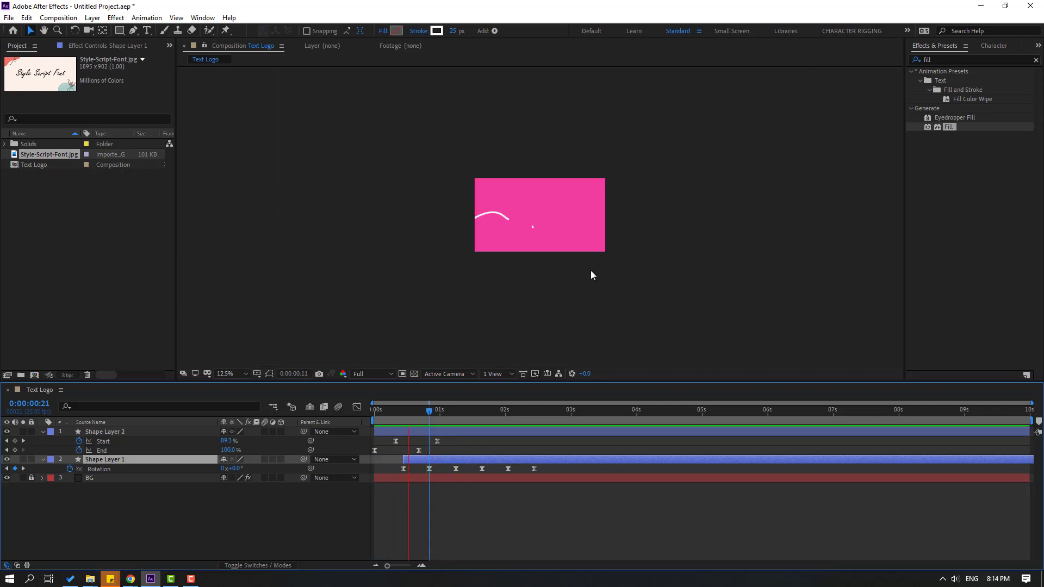
pyautogui.press('.')
pyautogui.press('.')
pyautogui.press('.')
pyautogui.press('.')
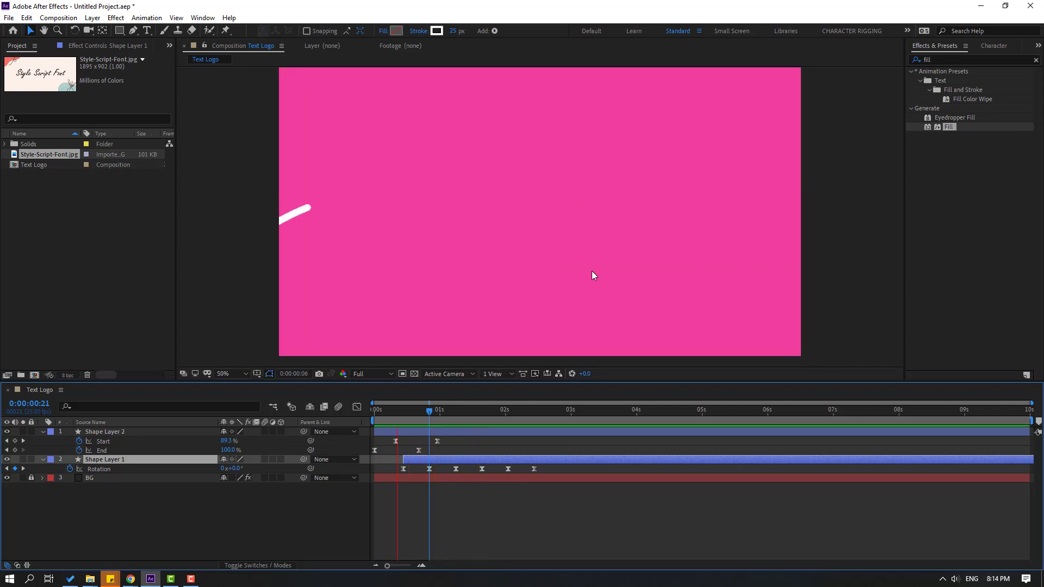
pyautogui.press('space')
# - Duplicate Shape Layer 1 and shift the copy about three frames after the original
pyautogui.click(445, 412)
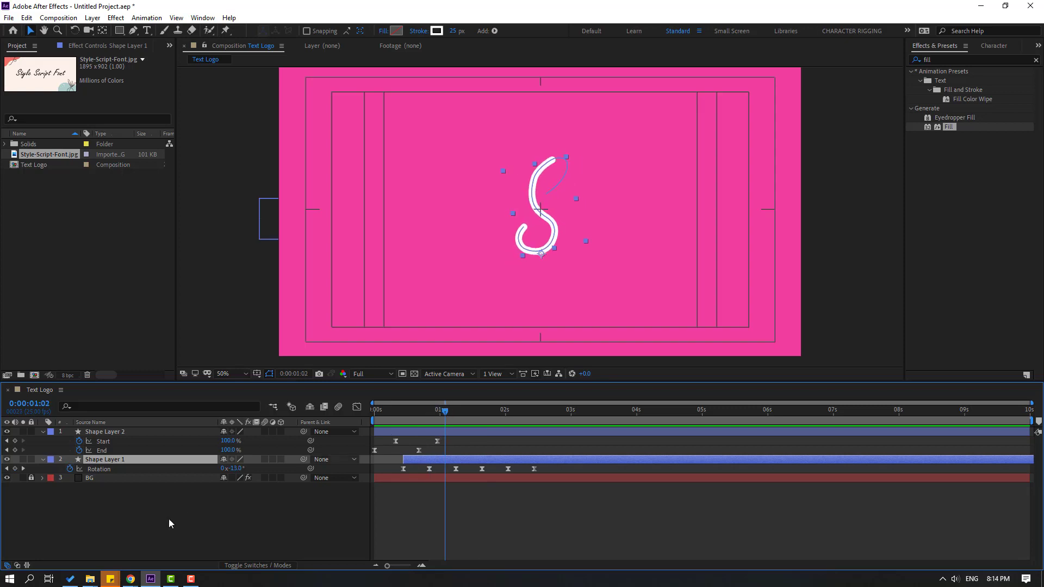
pyautogui.click(144, 507)
pyautogui.click(104, 460)
pyautogui.hotkey('ctrl', 'd')
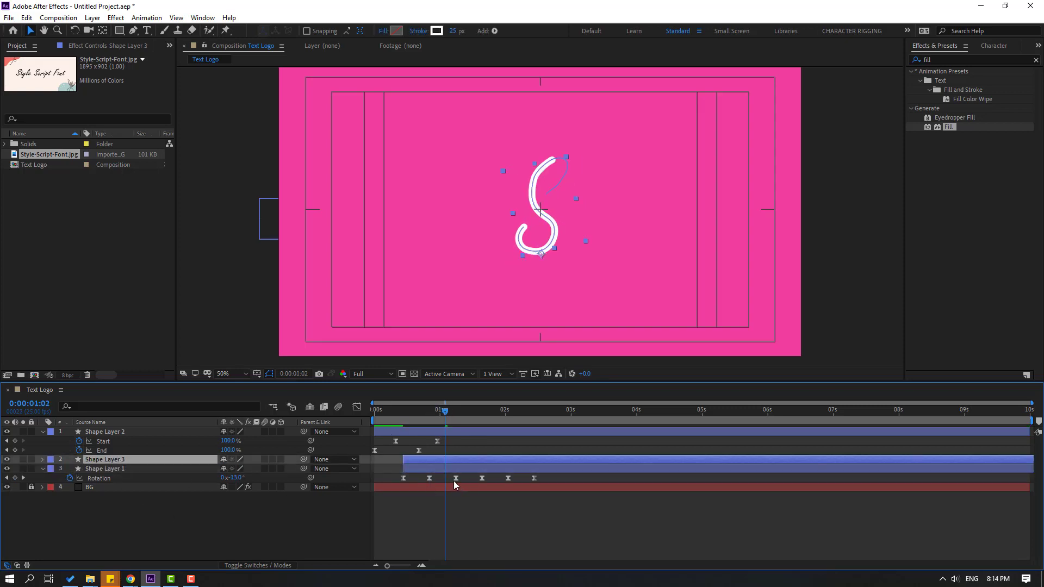
pyautogui.moveTo(414, 462); pyautogui.dragTo(419, 464)
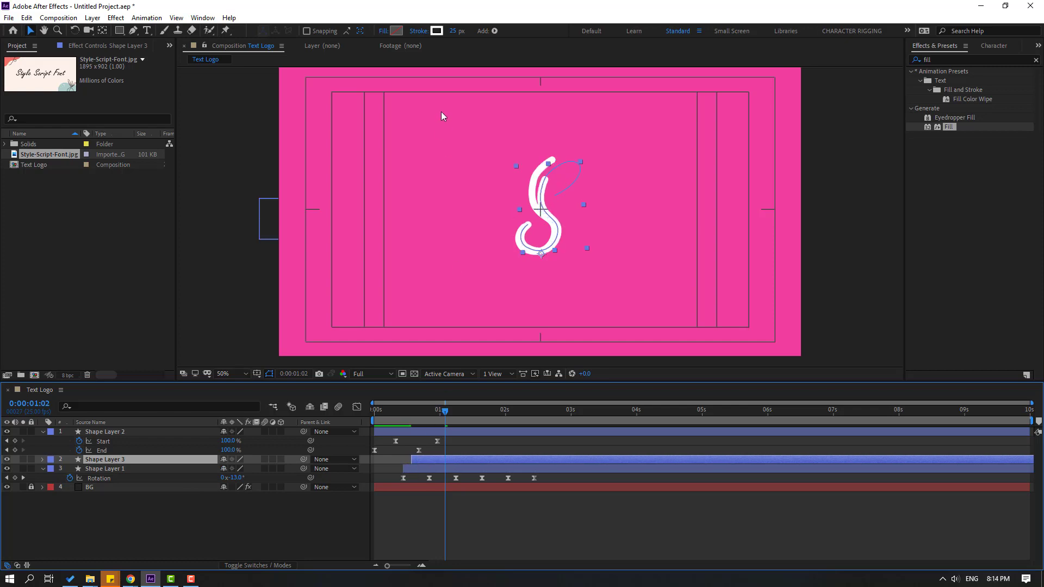
# - Set the duplicated S layer's stroke color to blue 5F85DA and preview the animation
pyautogui.click(435, 31)
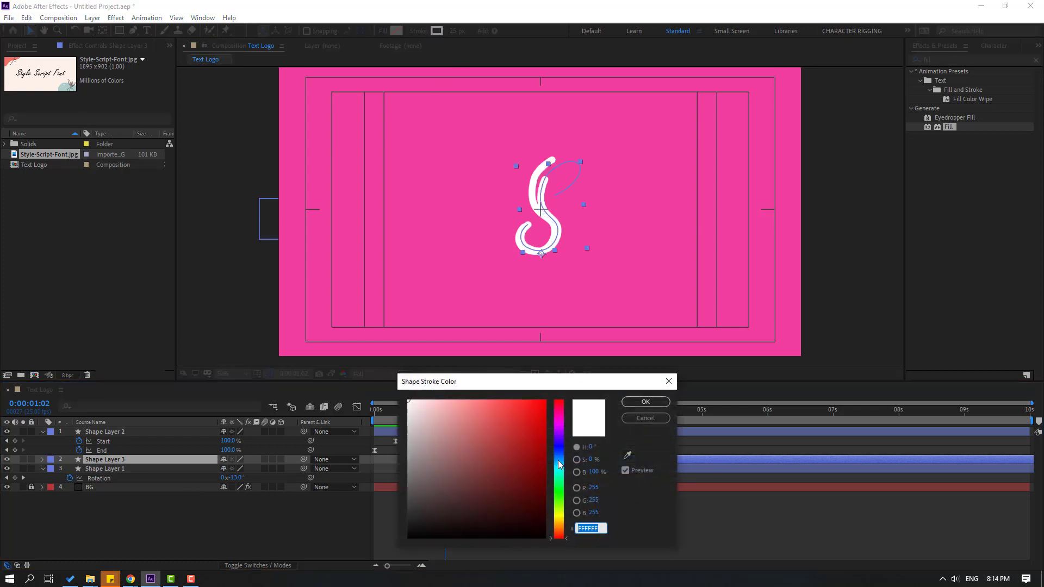
pyautogui.click(559, 454)
pyautogui.click(488, 416)
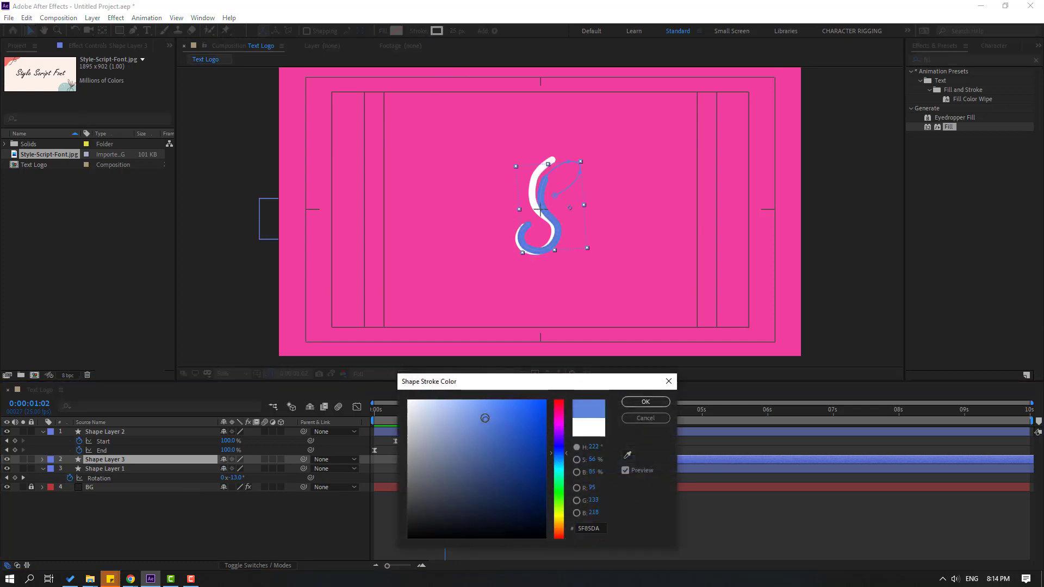
pyautogui.click(654, 404)
pyautogui.click(624, 517)
pyautogui.press('space')
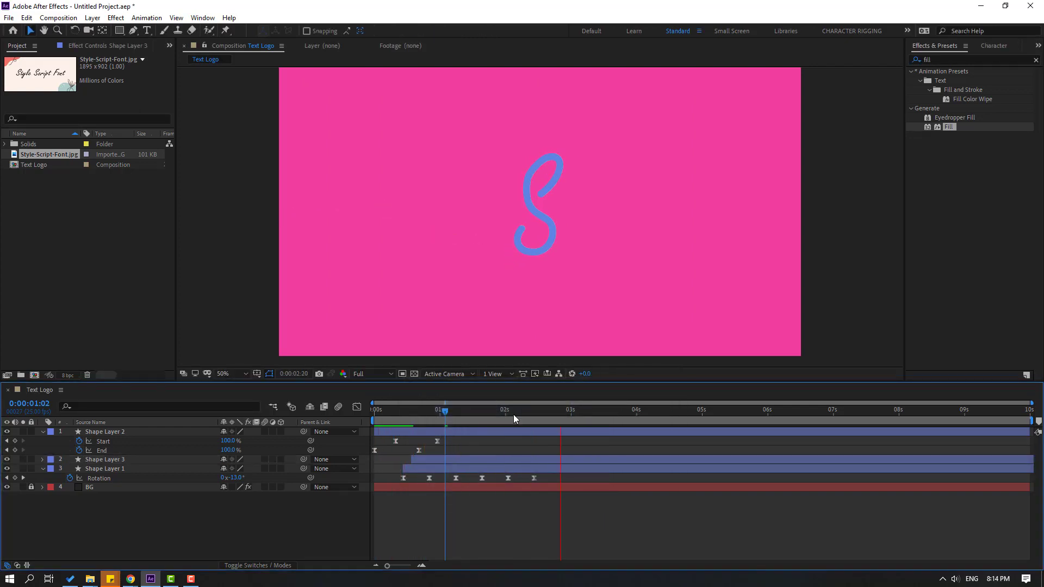
# - Parent the blue S, Shape Layer 3, to Shape Layer 1 and preview the animation
pyautogui.press('space')
pyautogui.moveTo(304, 460); pyautogui.dragTo(107, 468)
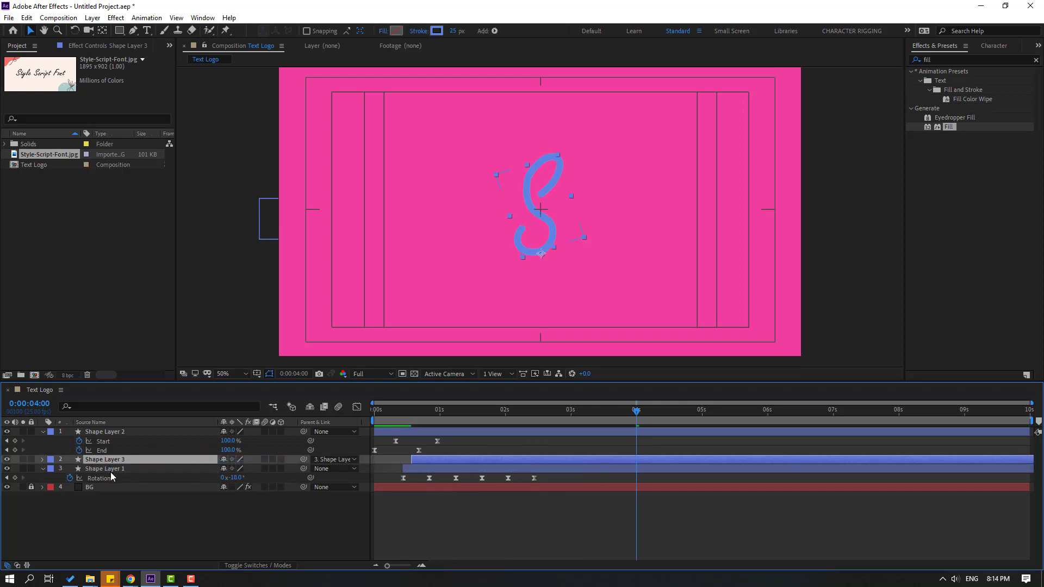
pyautogui.press('space')
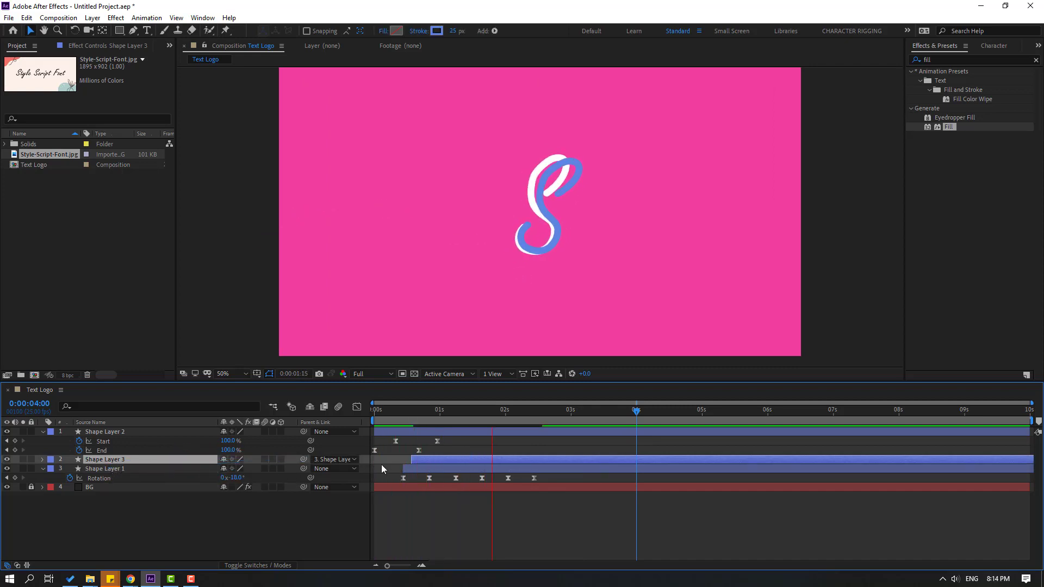
# - Shift Shape Layer 3 earlier to start at about 0:00:00:12 and preview the overlapping S strokes
pyautogui.click(425, 411)
pyautogui.moveTo(420, 462); pyautogui.dragTo(416, 460)
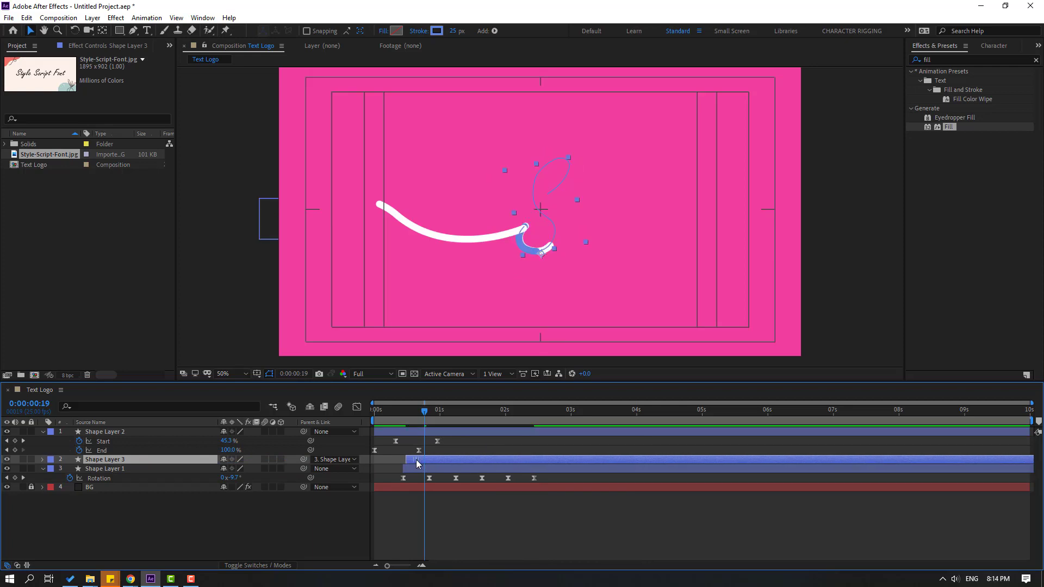
pyautogui.press('space')
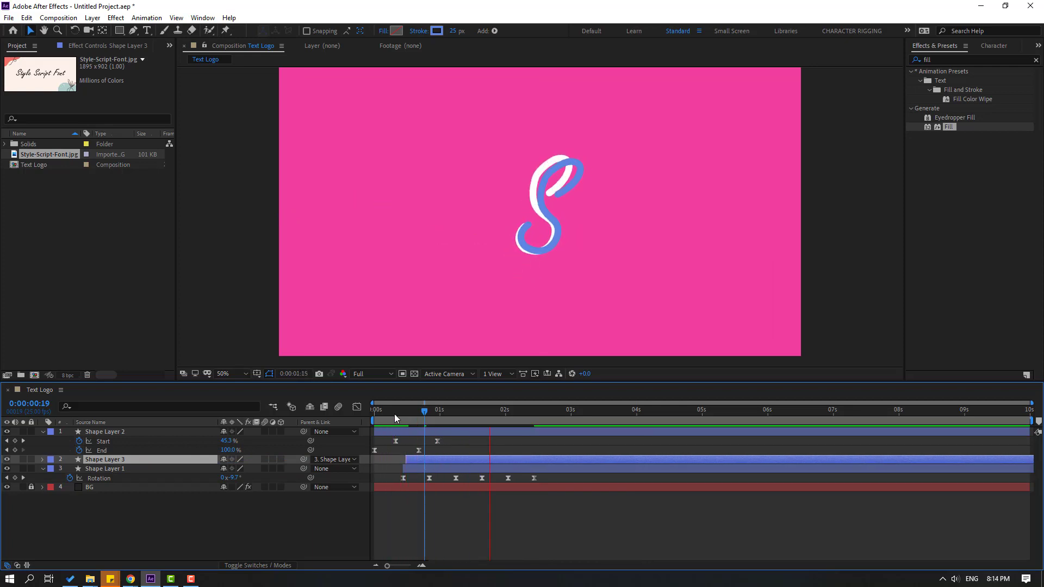
# - Reveal Shape Layer 3's animated properties and shift its End and Rotation keyframes about four frames earlier
pyautogui.moveTo(394, 411)
pyautogui.mouseDown()
pyautogui.moveTo(431, 412)
pyautogui.moveTo(423, 415)
pyautogui.mouseUp()
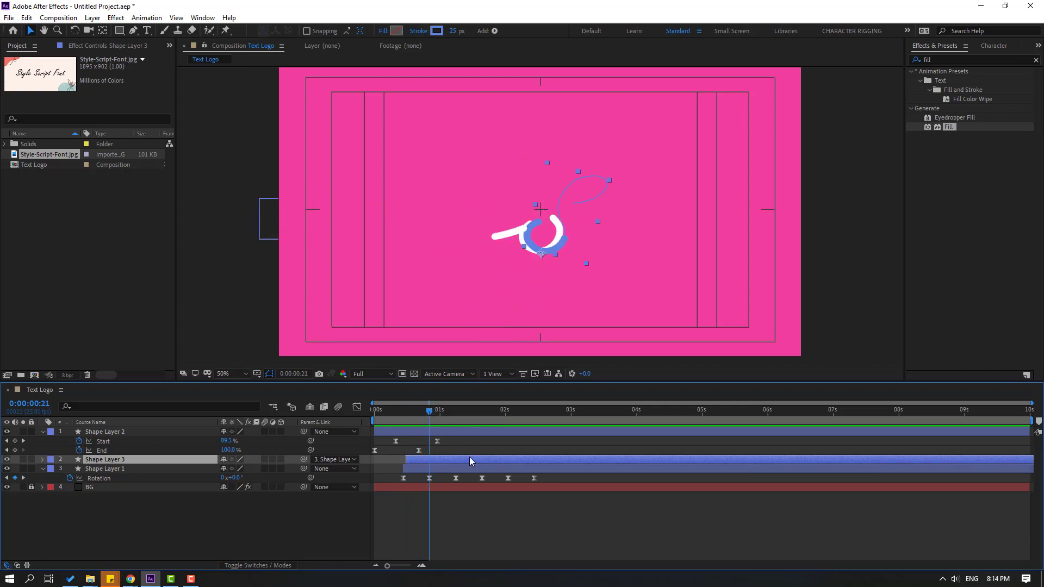
pyautogui.press('u')
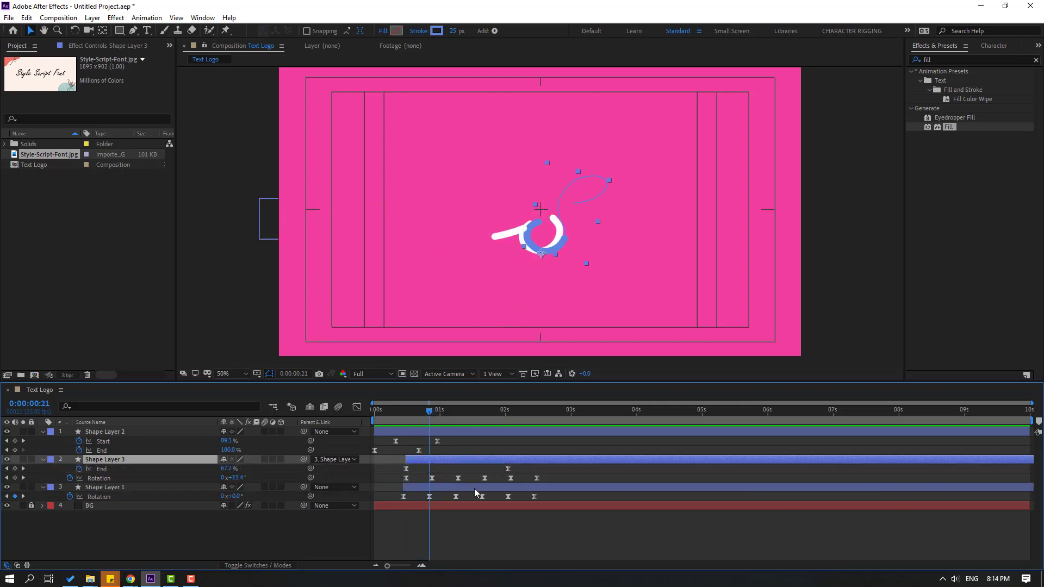
pyautogui.click(413, 412)
pyautogui.moveTo(541, 464); pyautogui.dragTo(399, 480)
# - Delete all Rotation keyframes on Shape Layer 3
pyautogui.moveTo(475, 406); pyautogui.dragTo(547, 413)
pyautogui.moveTo(537, 475); pyautogui.dragTo(393, 489)
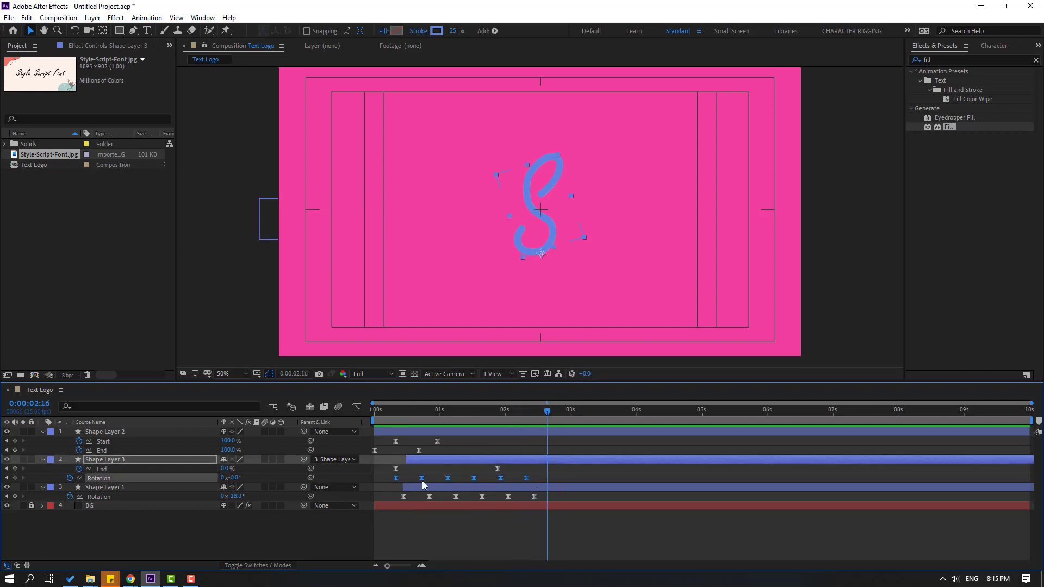
pyautogui.press('Delete')
# - Shift Shape Layer 3 later to start at about 0:00:00:18 and preview the blue S trailing the white one
pyautogui.moveTo(386, 412); pyautogui.dragTo(421, 419)
pyautogui.click(424, 463)
pyautogui.moveTo(436, 461); pyautogui.dragTo(449, 461)
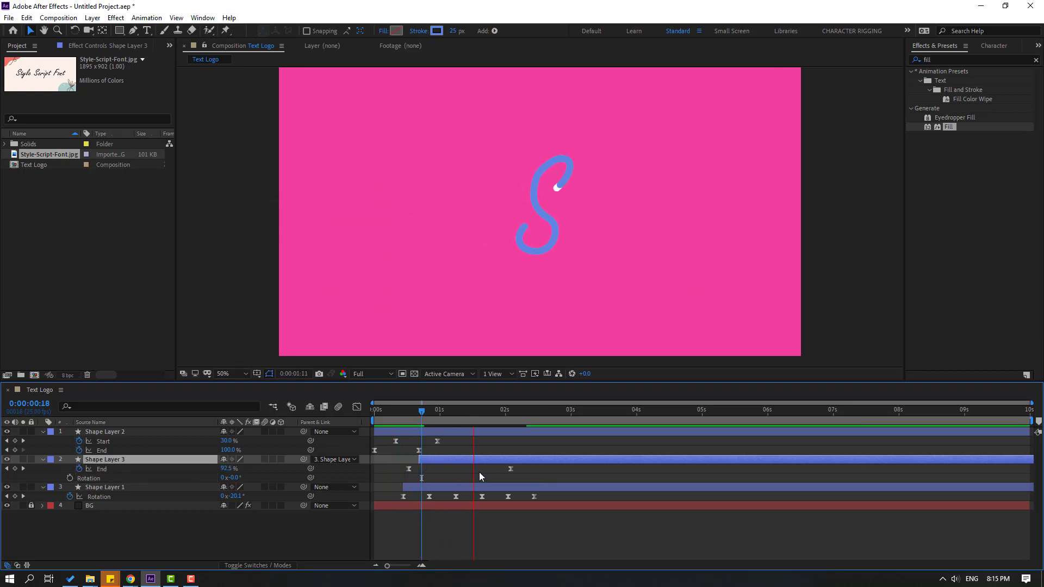
pyautogui.press('space')
pyautogui.press('space')
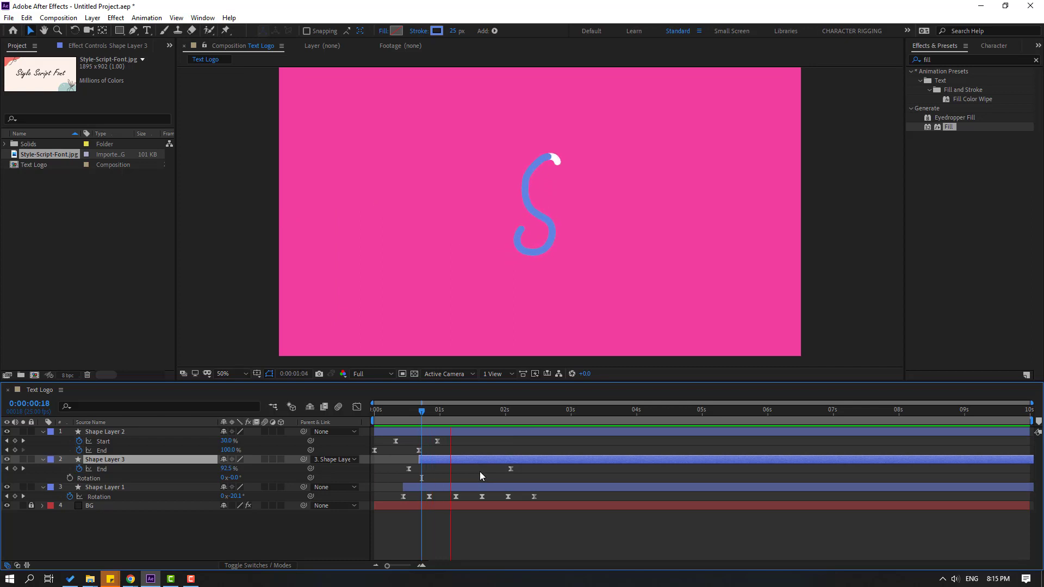
pyautogui.moveTo(462, 462); pyautogui.dragTo(469, 462)
pyautogui.press('space')
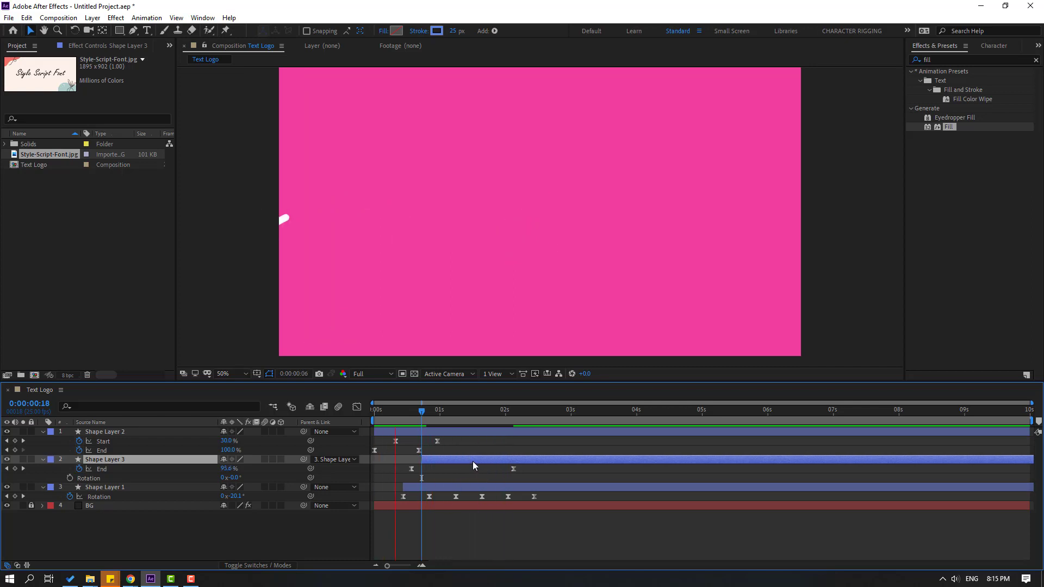
pyautogui.press('space')
# - Duplicate the blue S layer, Shape Layer 3
pyautogui.click(439, 410)
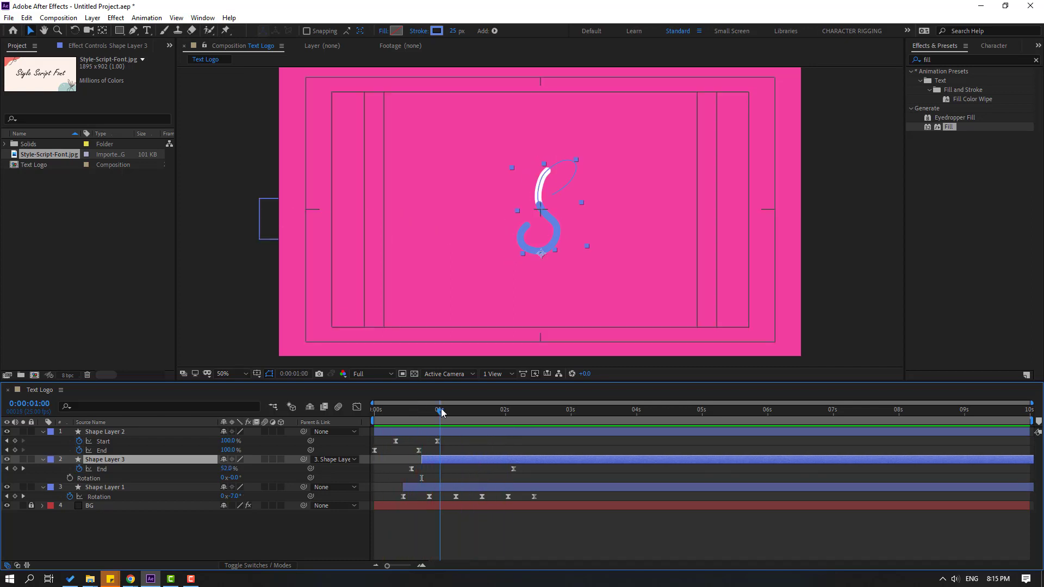
pyautogui.hotkey('ctrl', 'd')
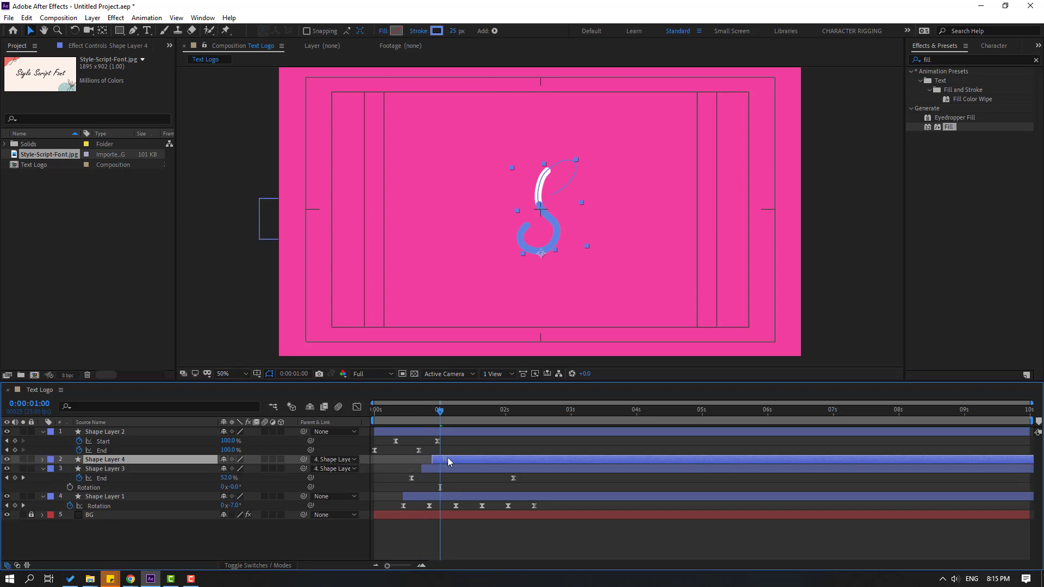